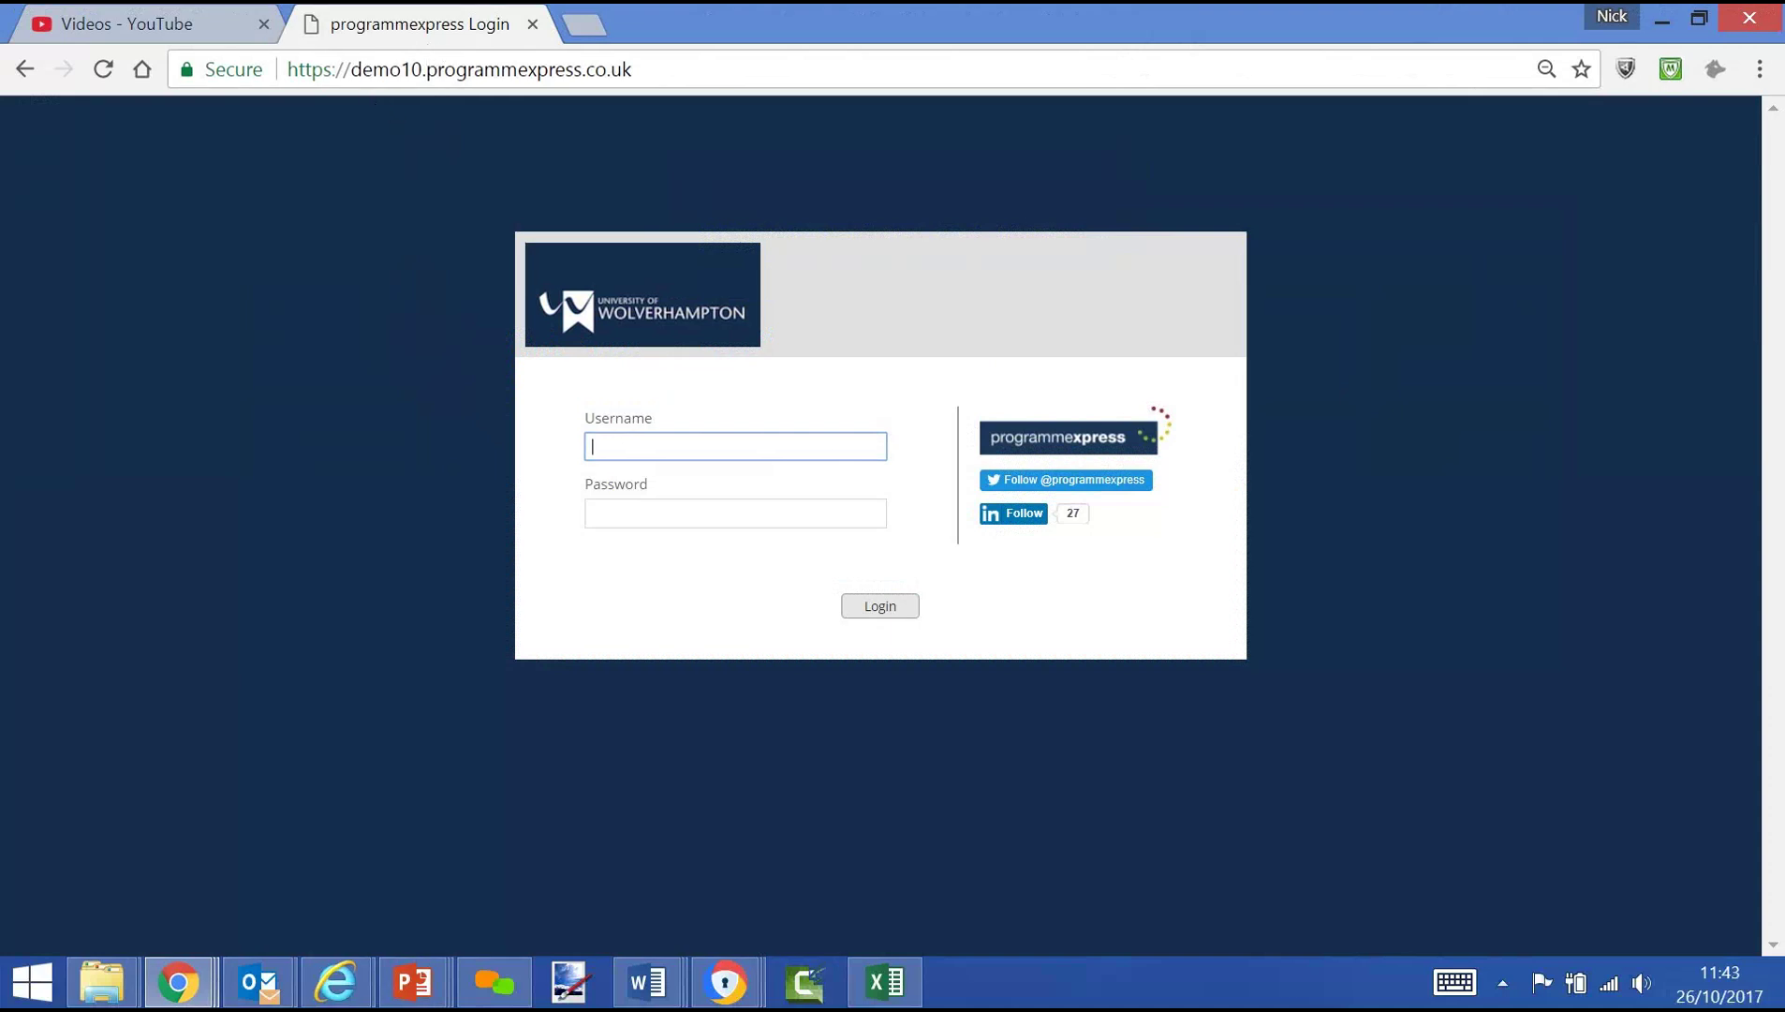
Log in to Programme Express with the administrator username and its password
{"action": "key", "text": "Down"}
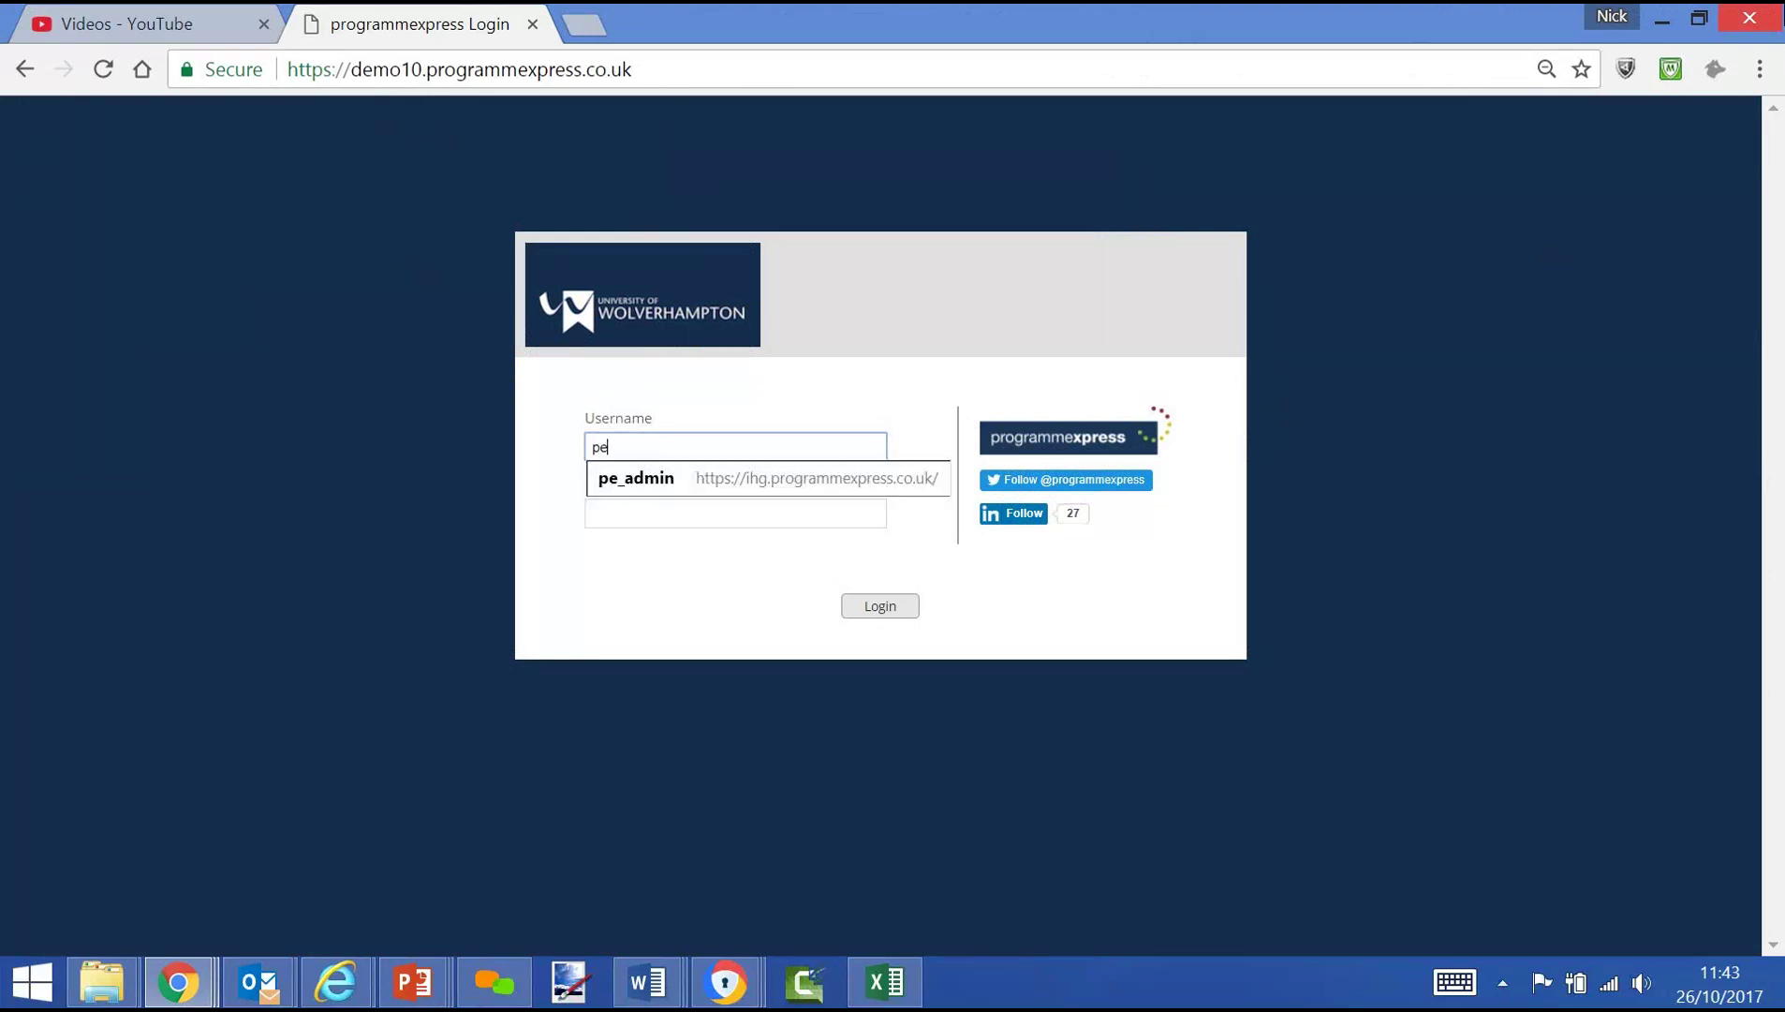
{"action": "type", "text": "dmin"}
{"action": "key", "text": "Tab"}
{"action": "type", "text": "*"}
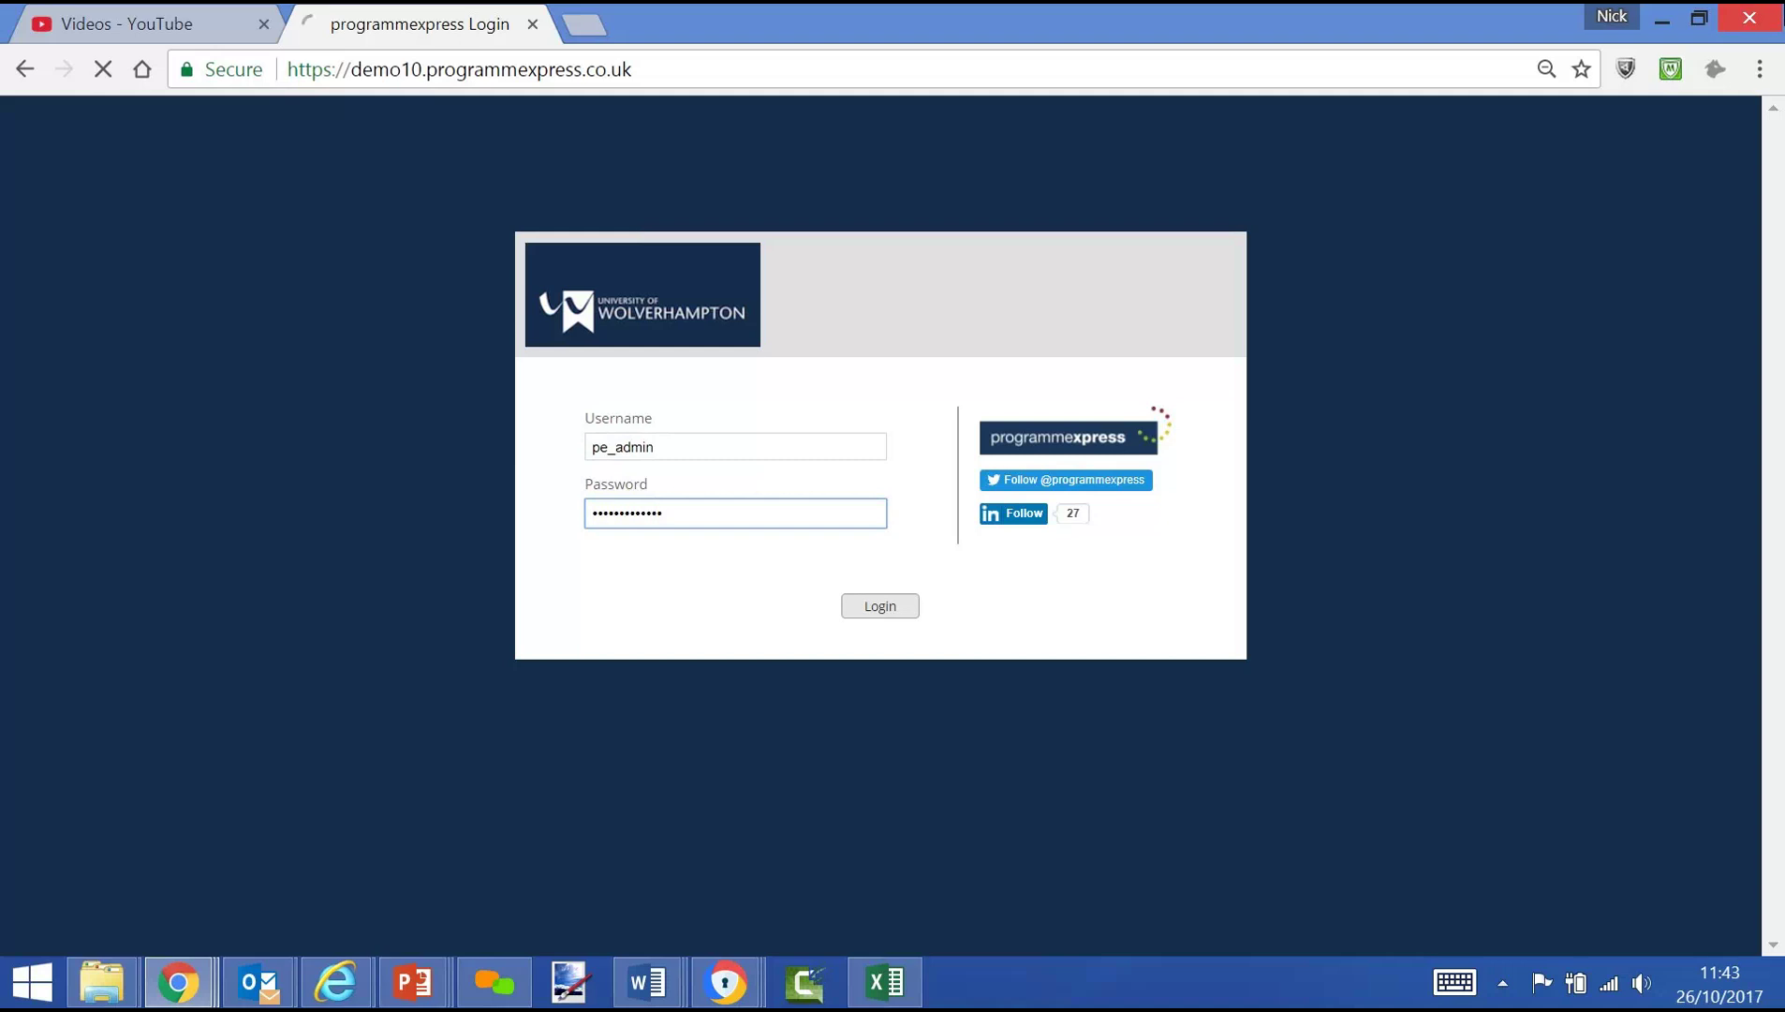
{"action": "key", "text": "Return"}
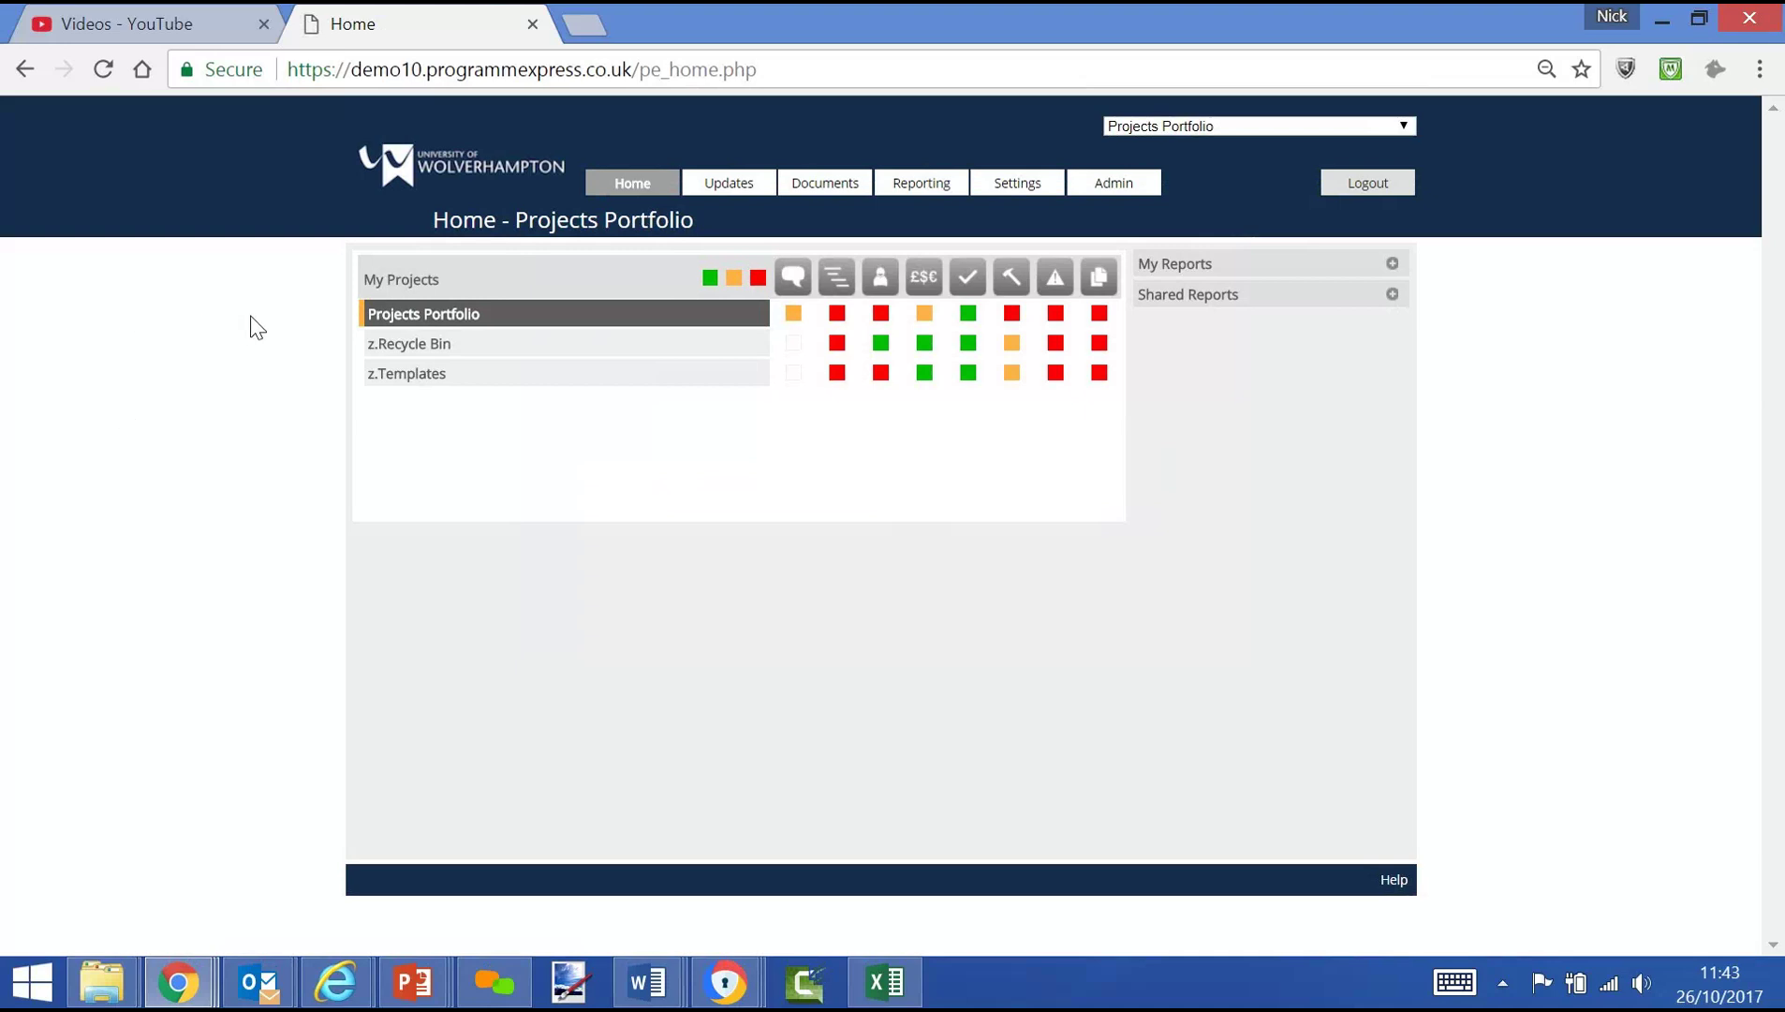
Expand Projects Portfolio, then Programmes 1, 2 and 3 to reveal every project's RAG status
{"action": "left_click", "coordinate": [423, 323]}
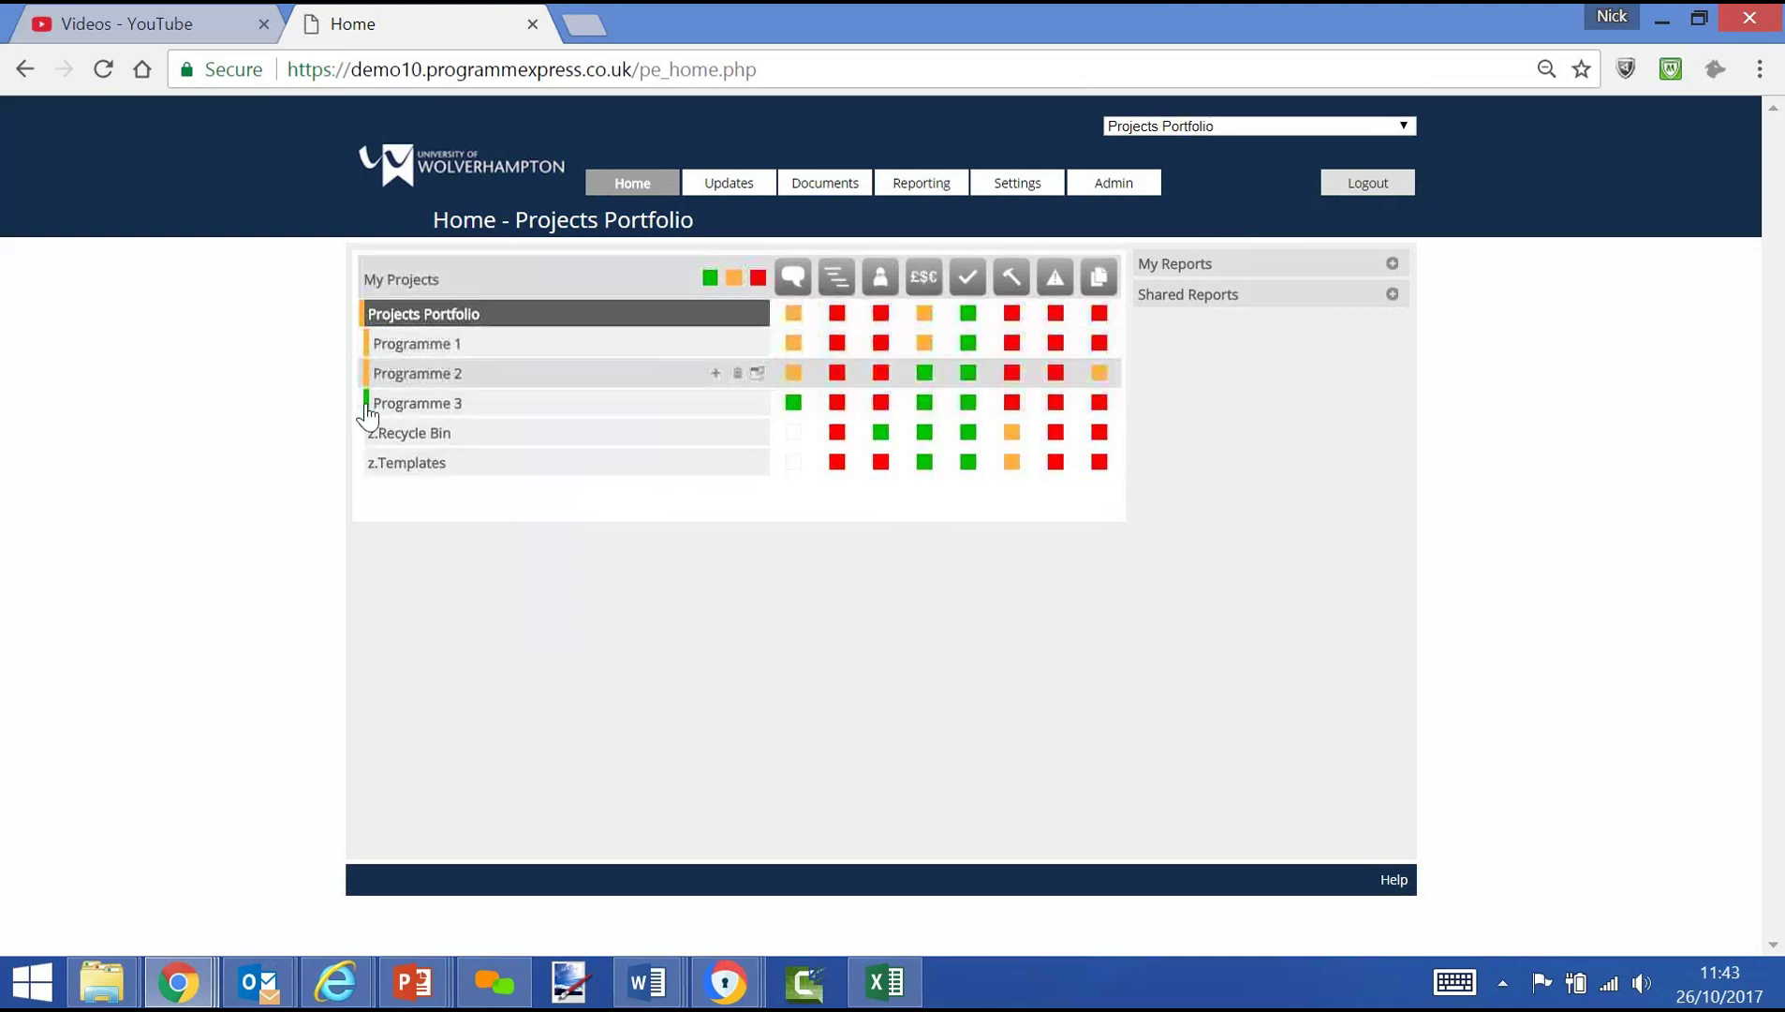
{"action": "left_click", "coordinate": [429, 350]}
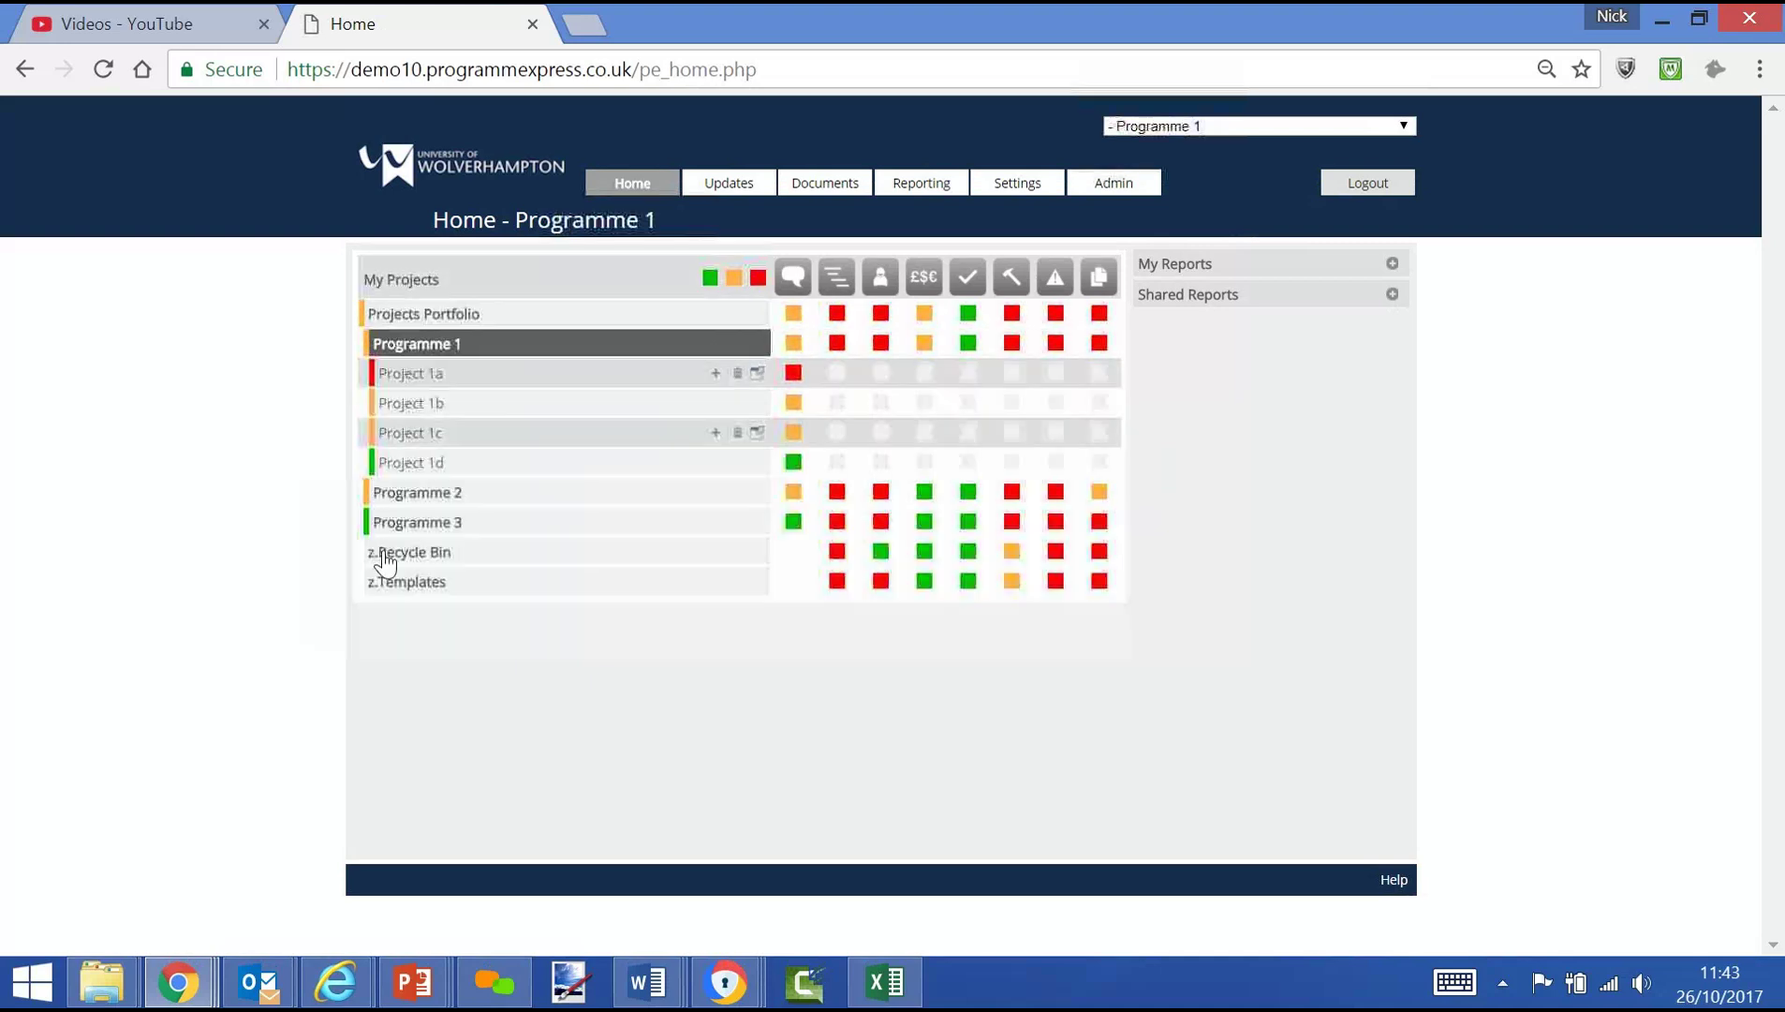
{"action": "left_click", "coordinate": [418, 492]}
{"action": "left_click", "coordinate": [439, 643]}
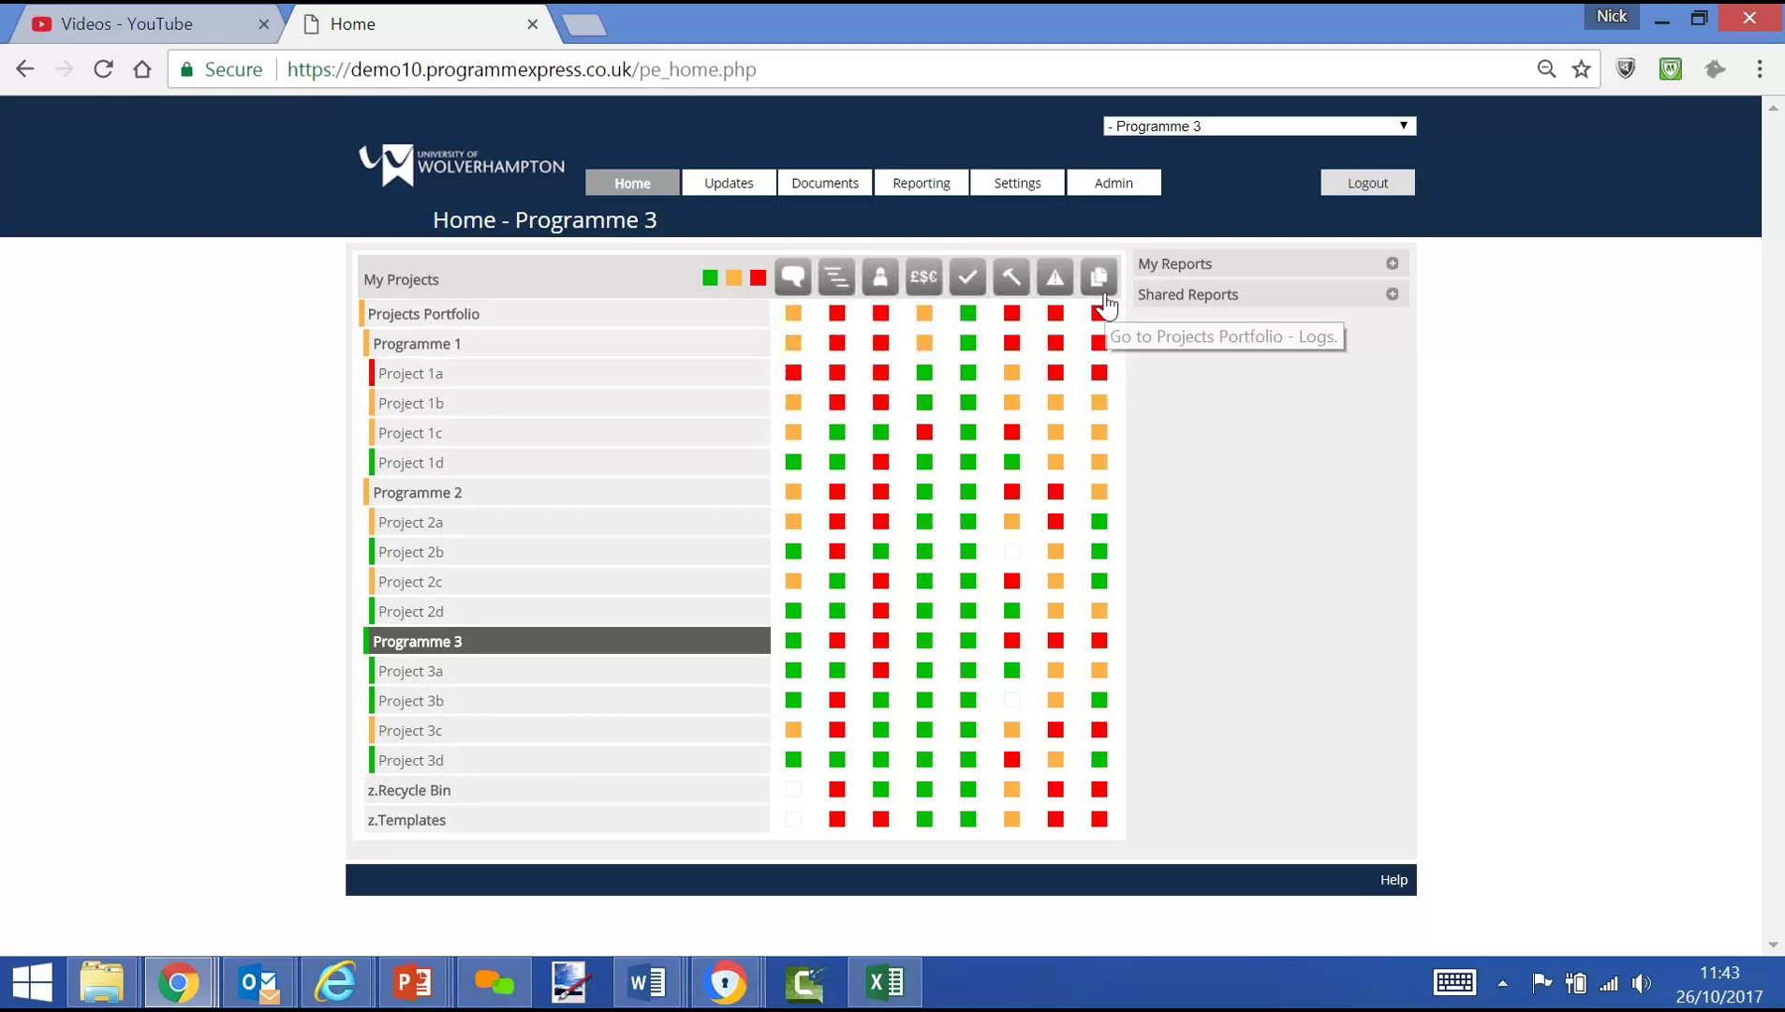
{"action": "mouse_move", "coordinate": [731, 184]}
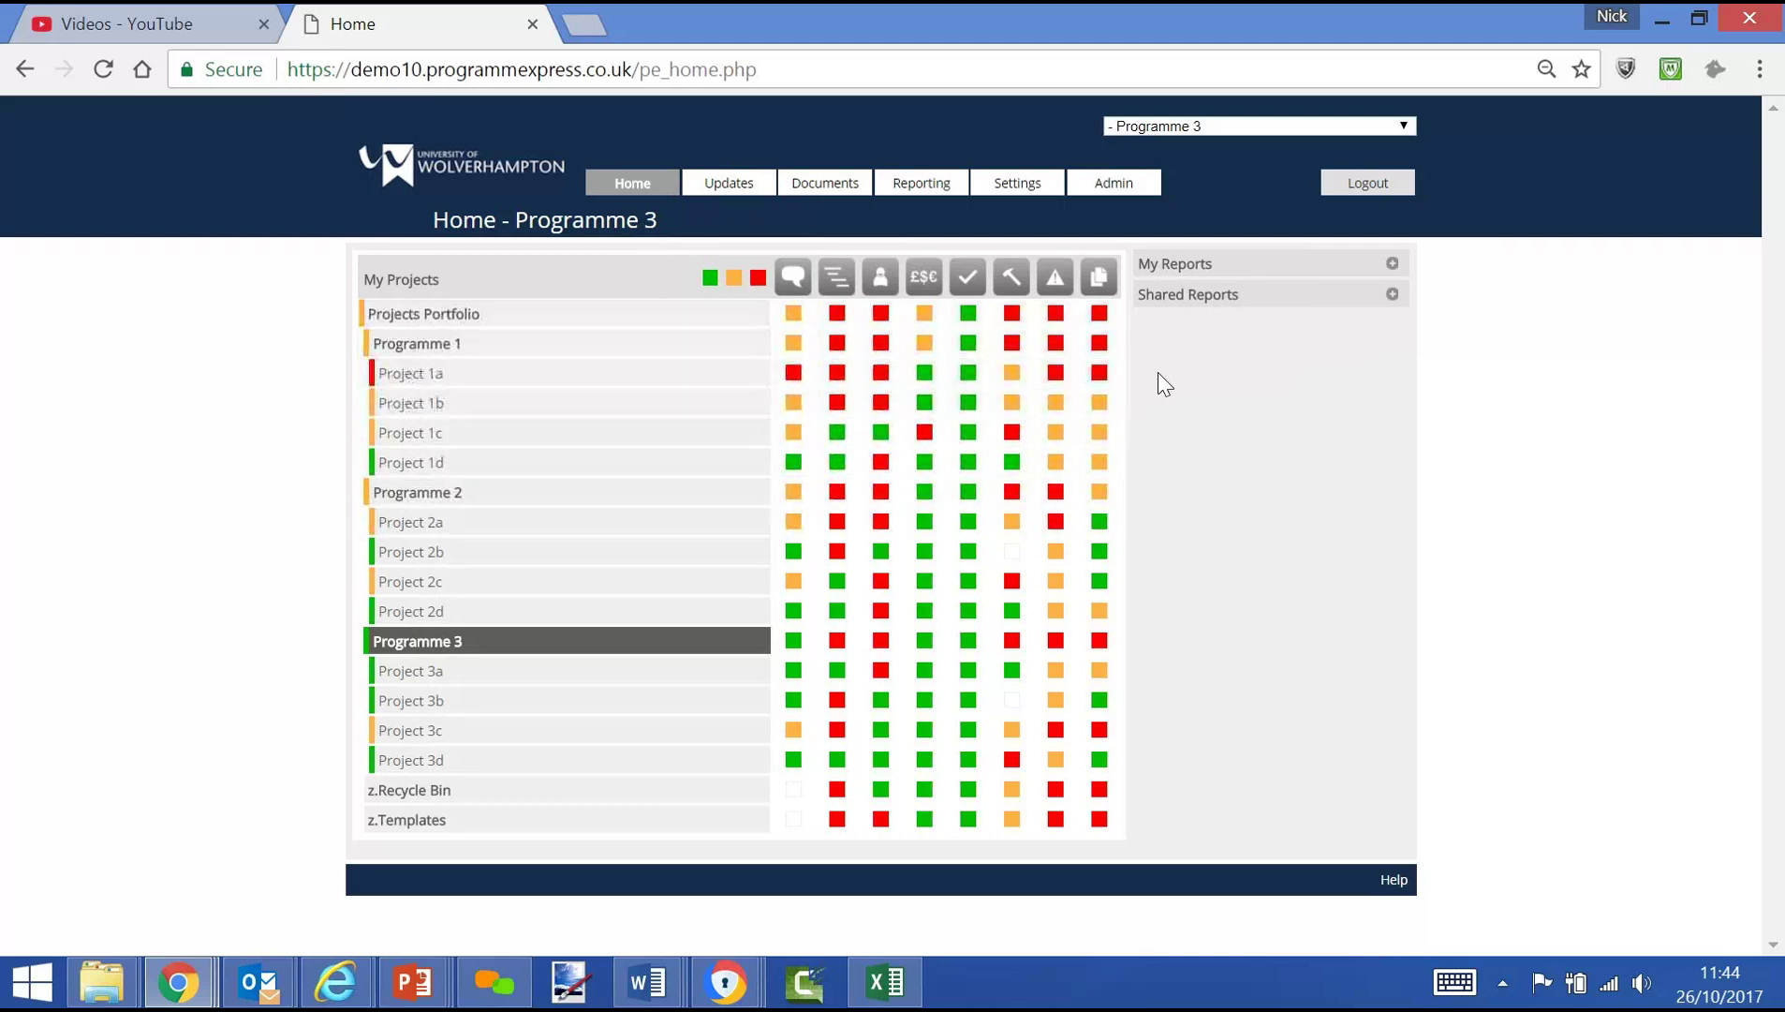
Expand both the My Reports and Shared Reports panels beside the project tree
{"action": "left_click", "coordinate": [1392, 266]}
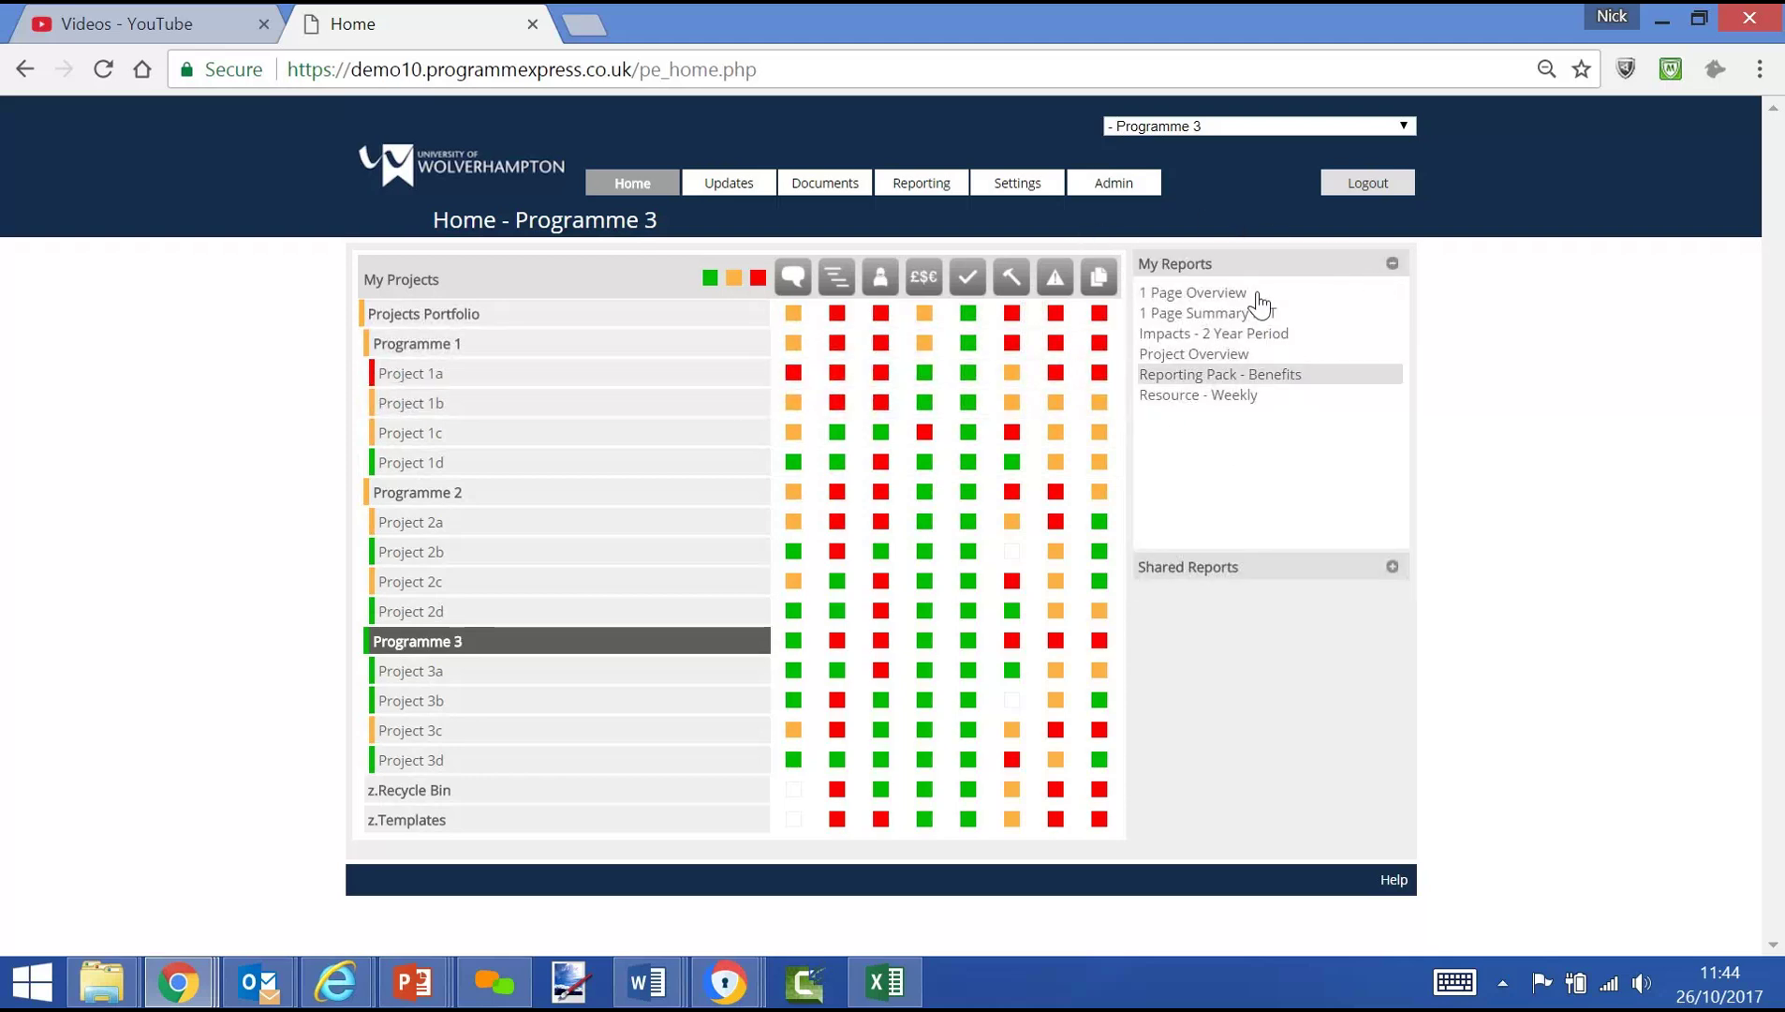
{"action": "left_click", "coordinate": [1392, 569]}
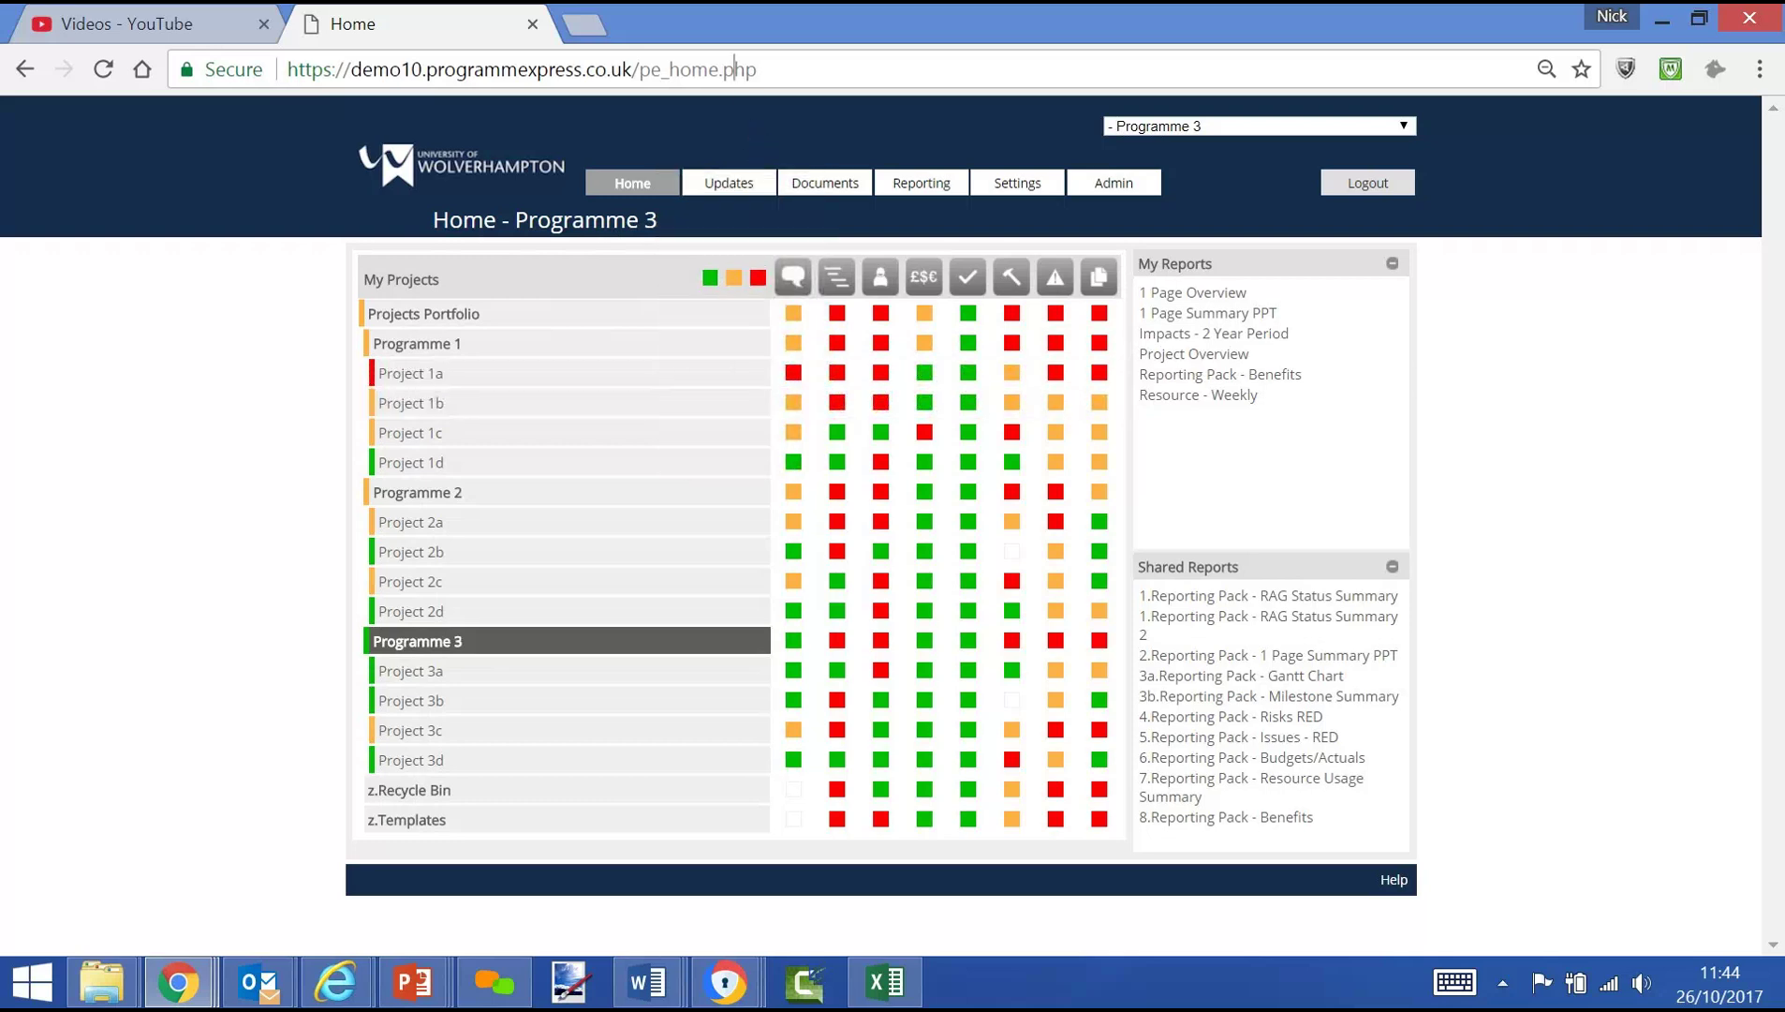
Remove /pe_home.php from the web address to return to the login page
{"action": "left_click", "coordinate": [735, 69]}
{"action": "left_click_drag", "start_coordinate": [758, 69], "coordinate": [633, 69]}
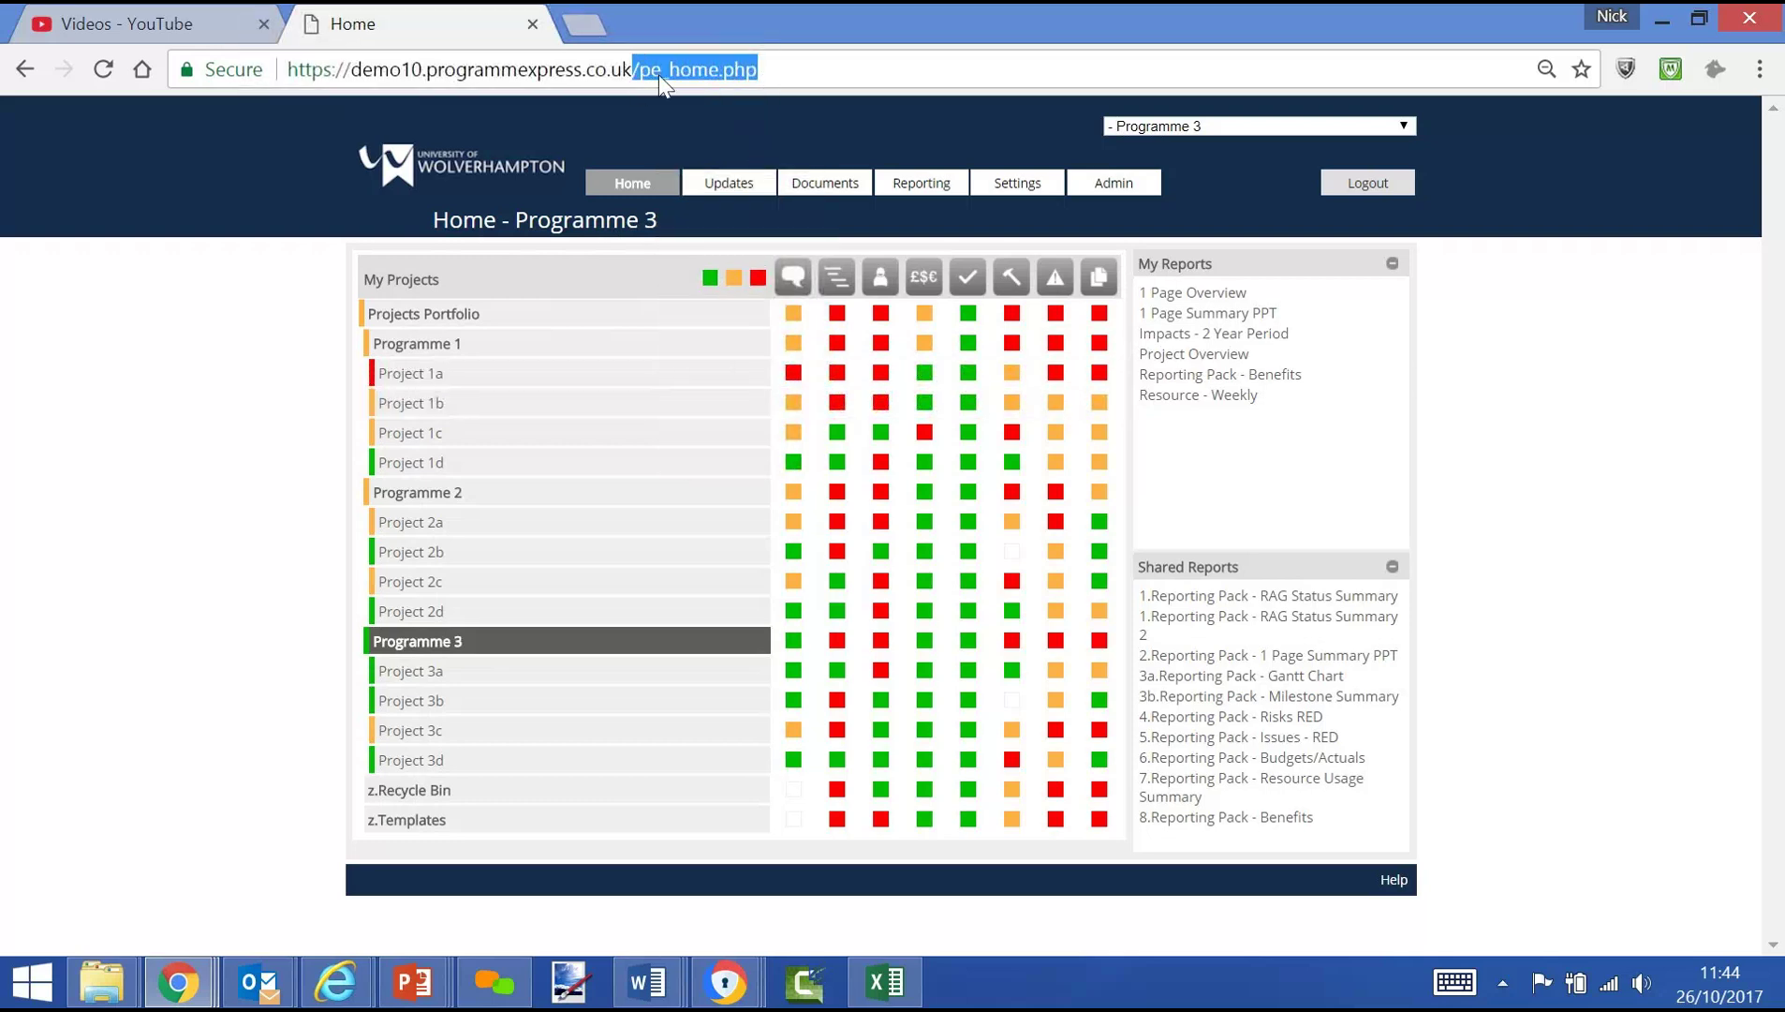
{"action": "key", "text": "BackSpace"}
{"action": "key", "text": "Return"}
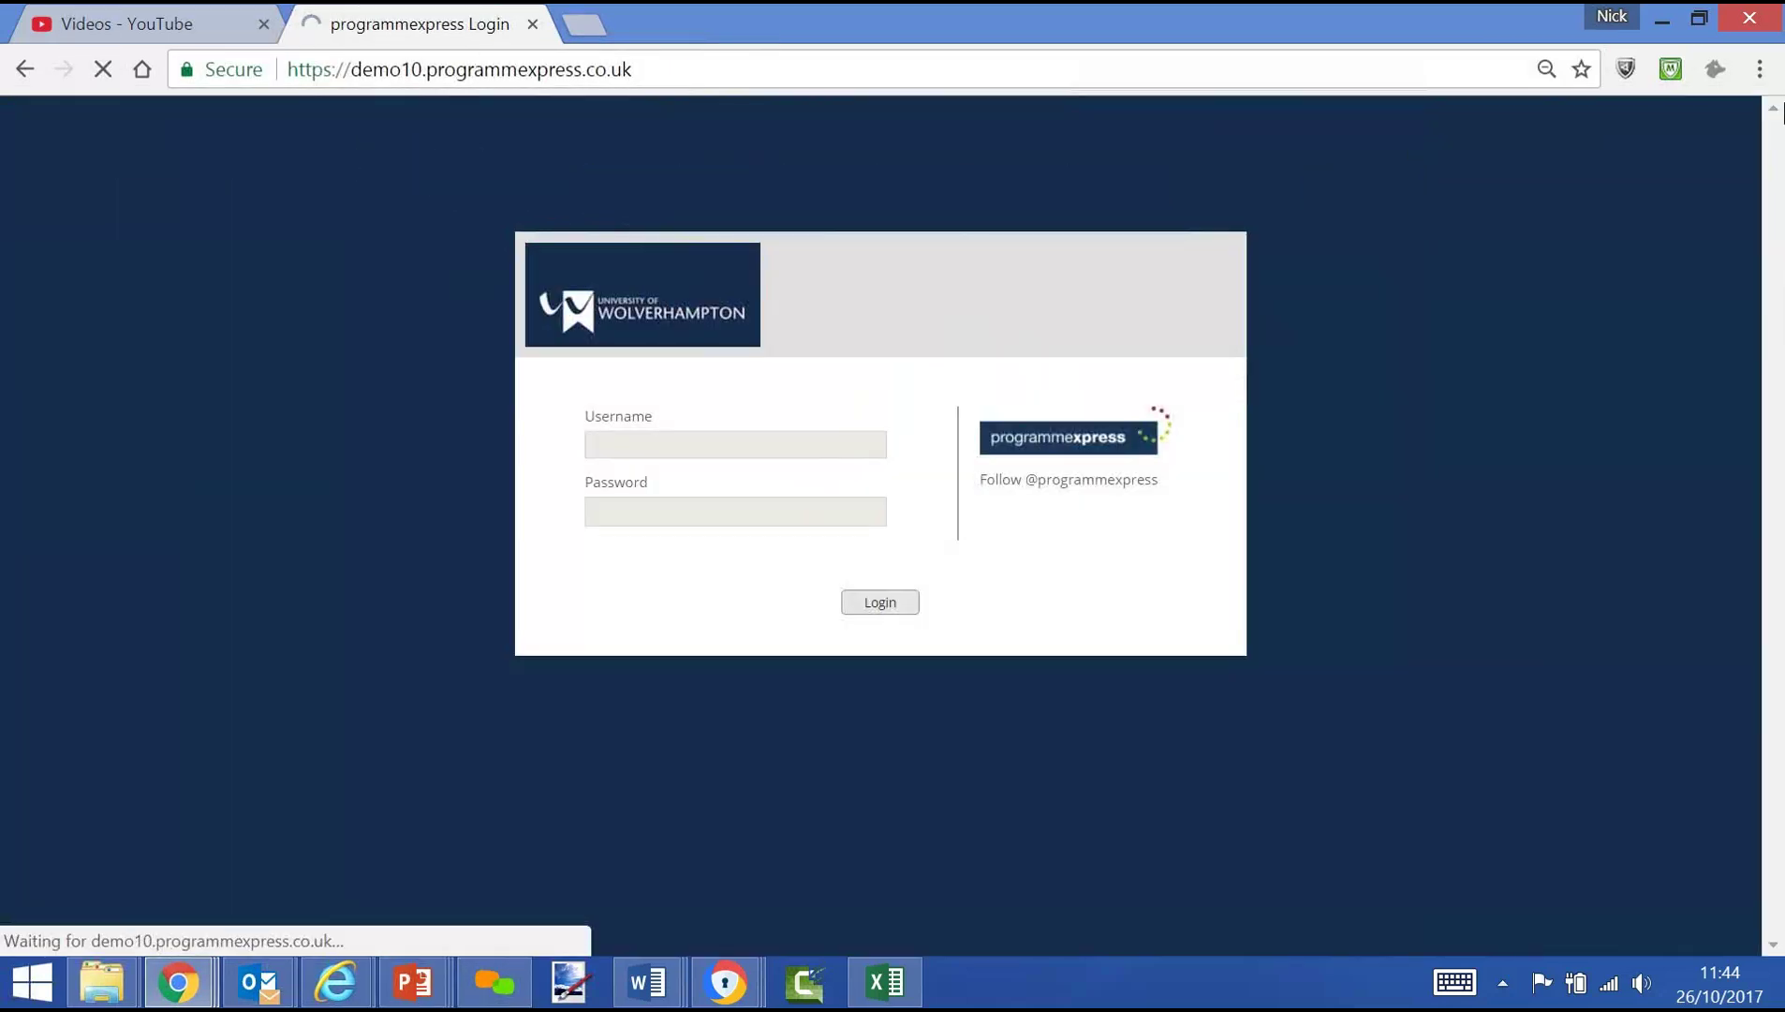
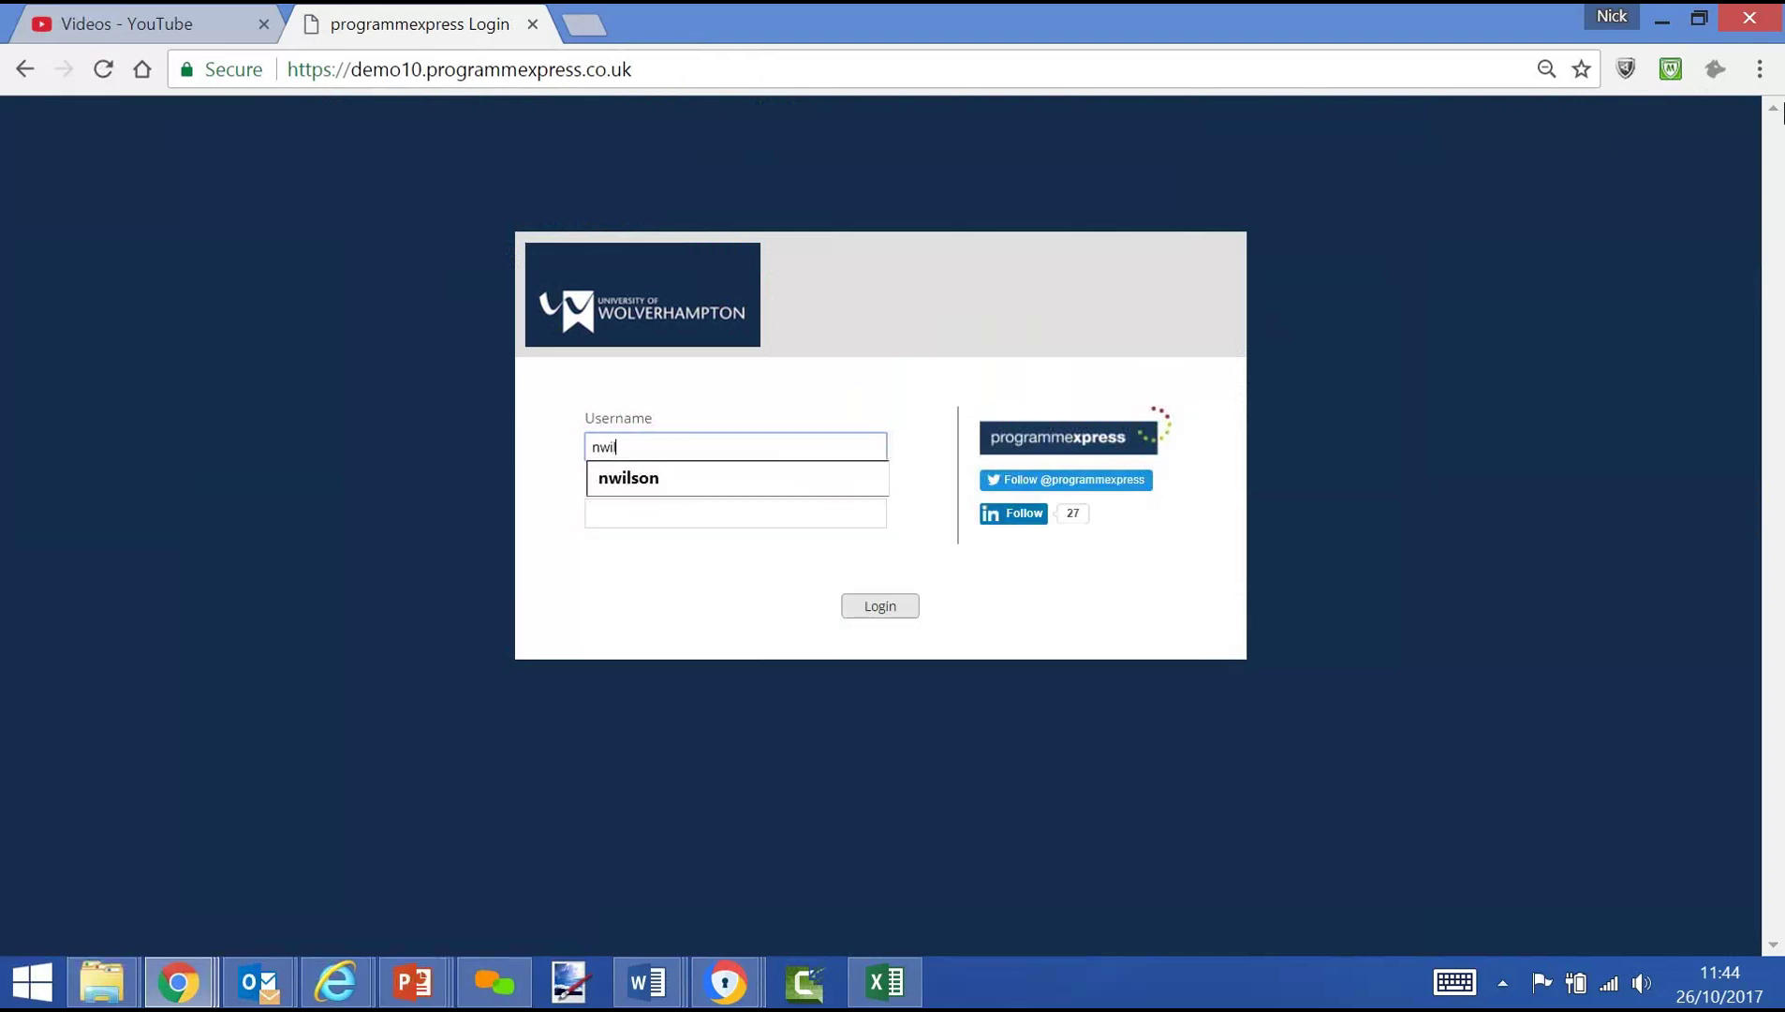
Log in as the restricted user with their username and password
{"action": "key", "text": "Tab"}
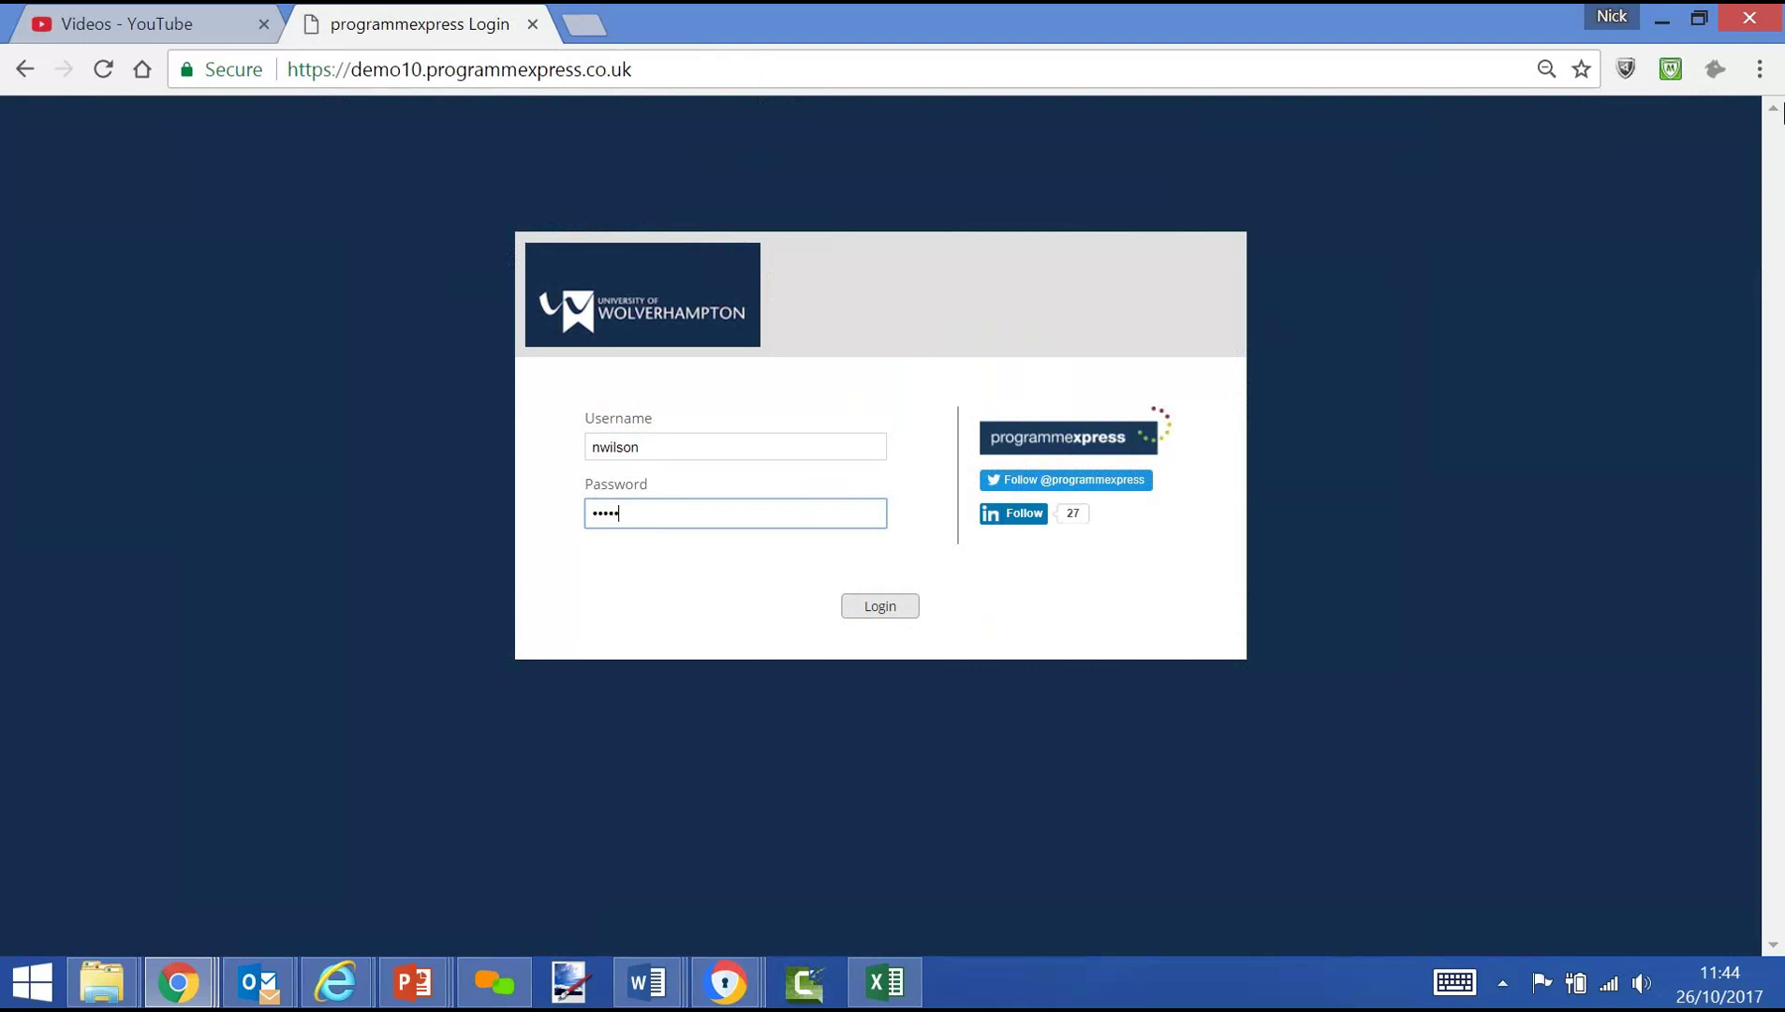
{"action": "key", "text": "Return"}
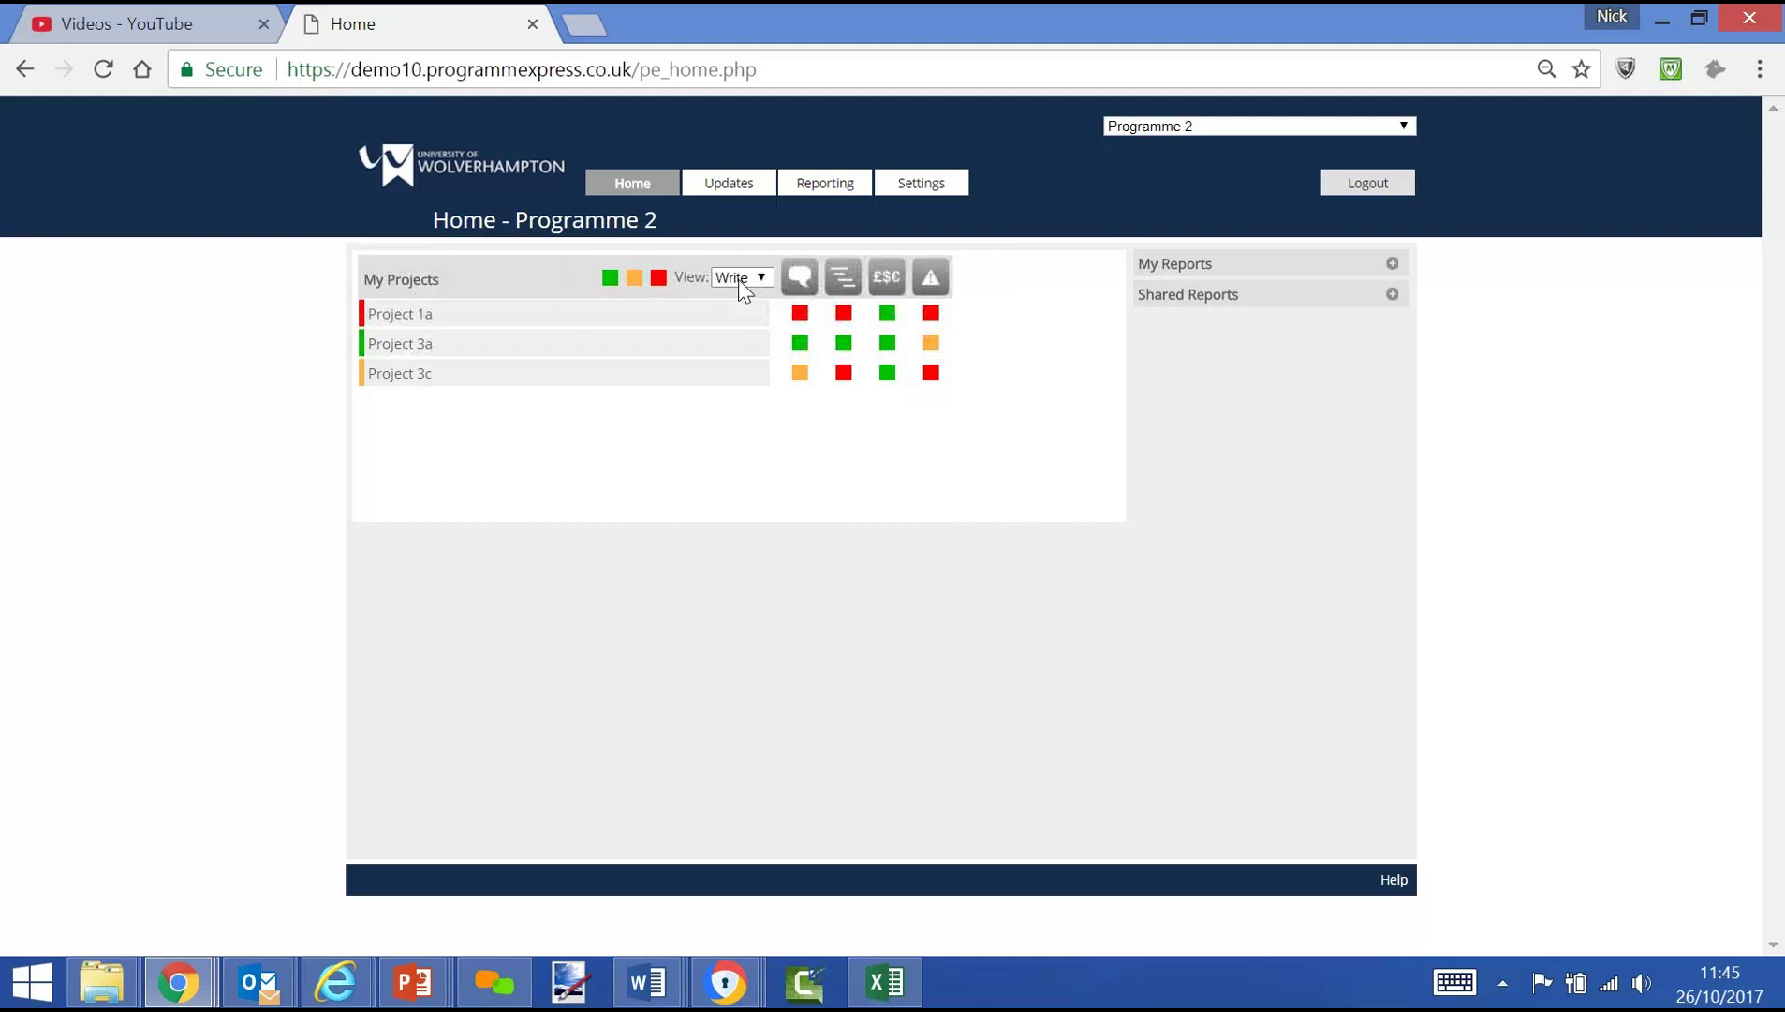
Keep the View on Write, select Project 1a and open its red commentary page
{"action": "left_click", "coordinate": [739, 281]}
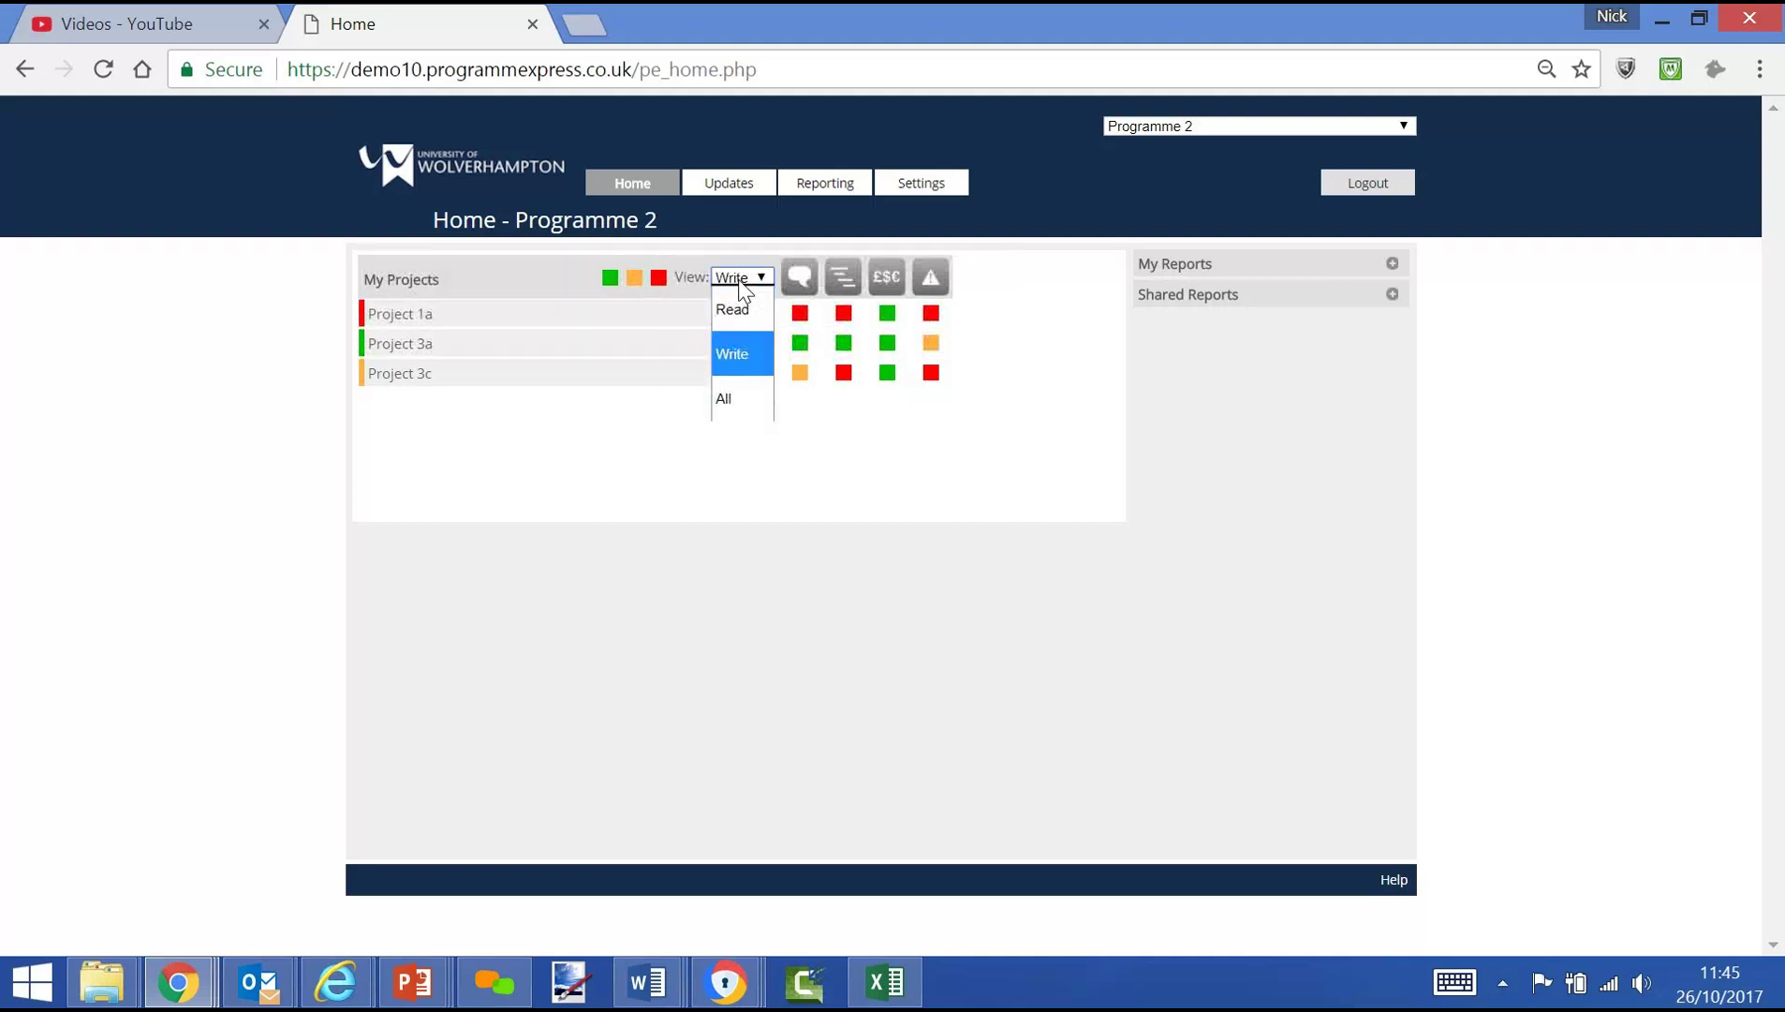
{"action": "left_click", "coordinate": [738, 280]}
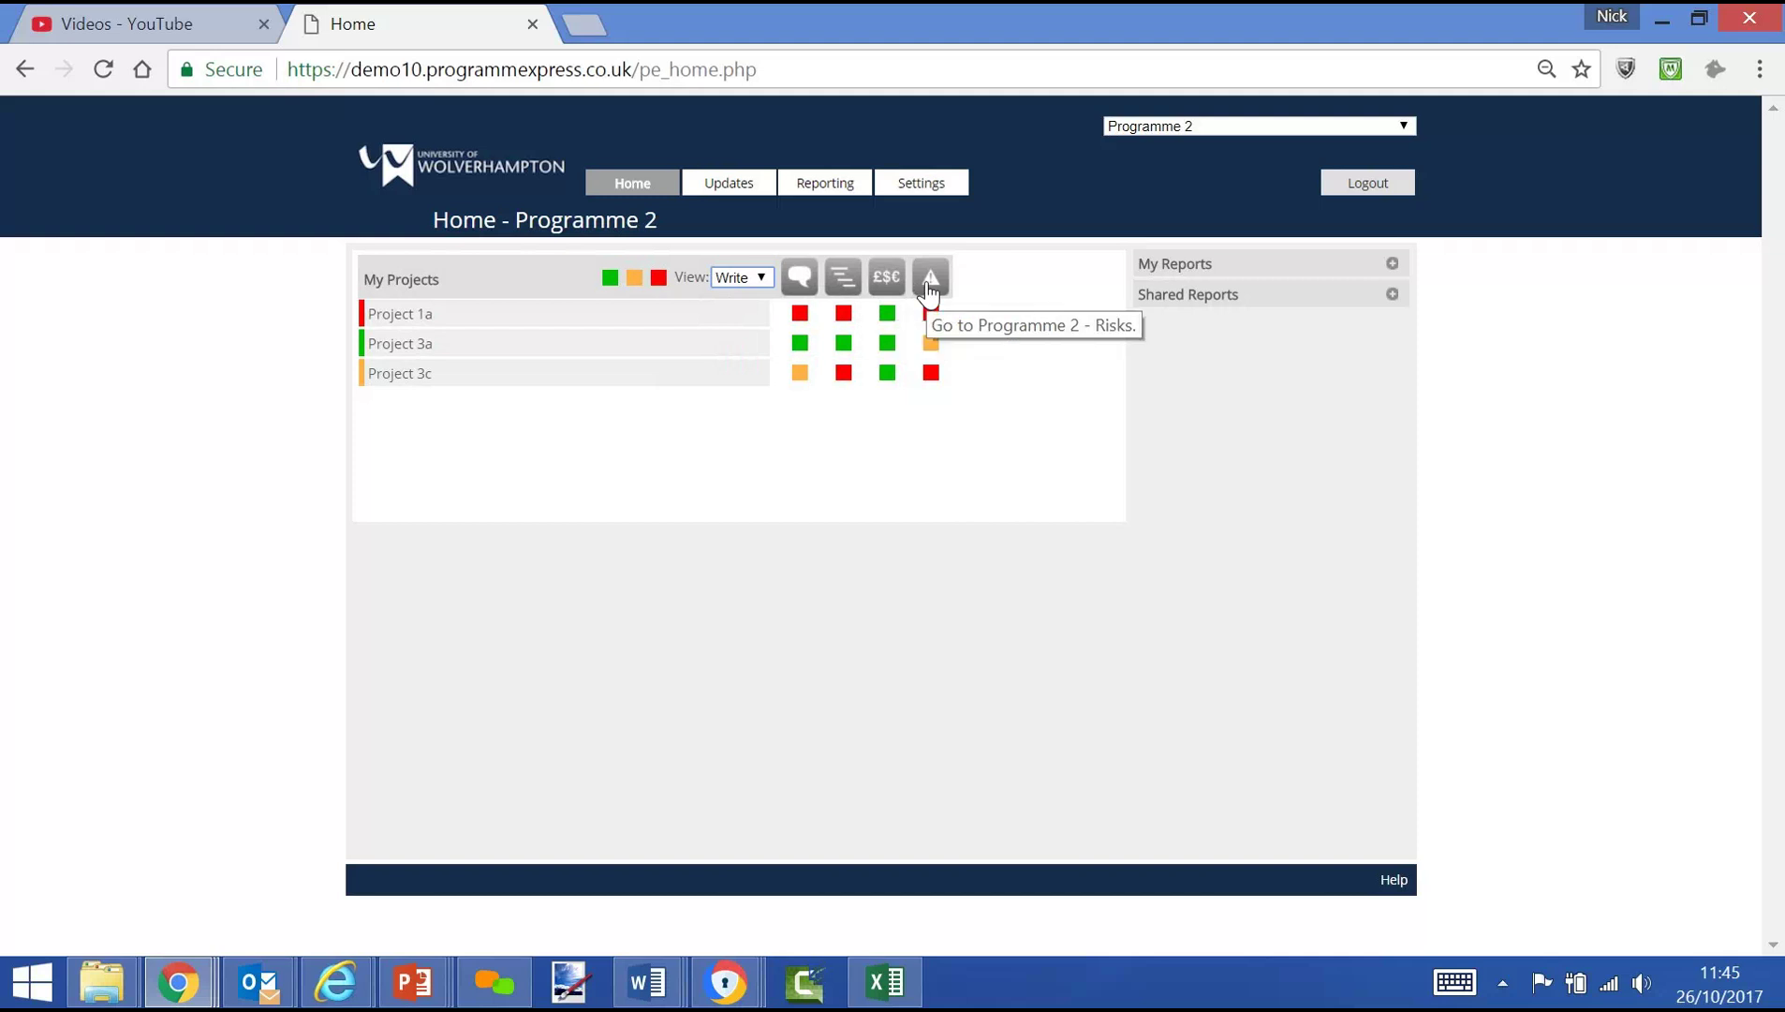
{"action": "left_click", "coordinate": [535, 318]}
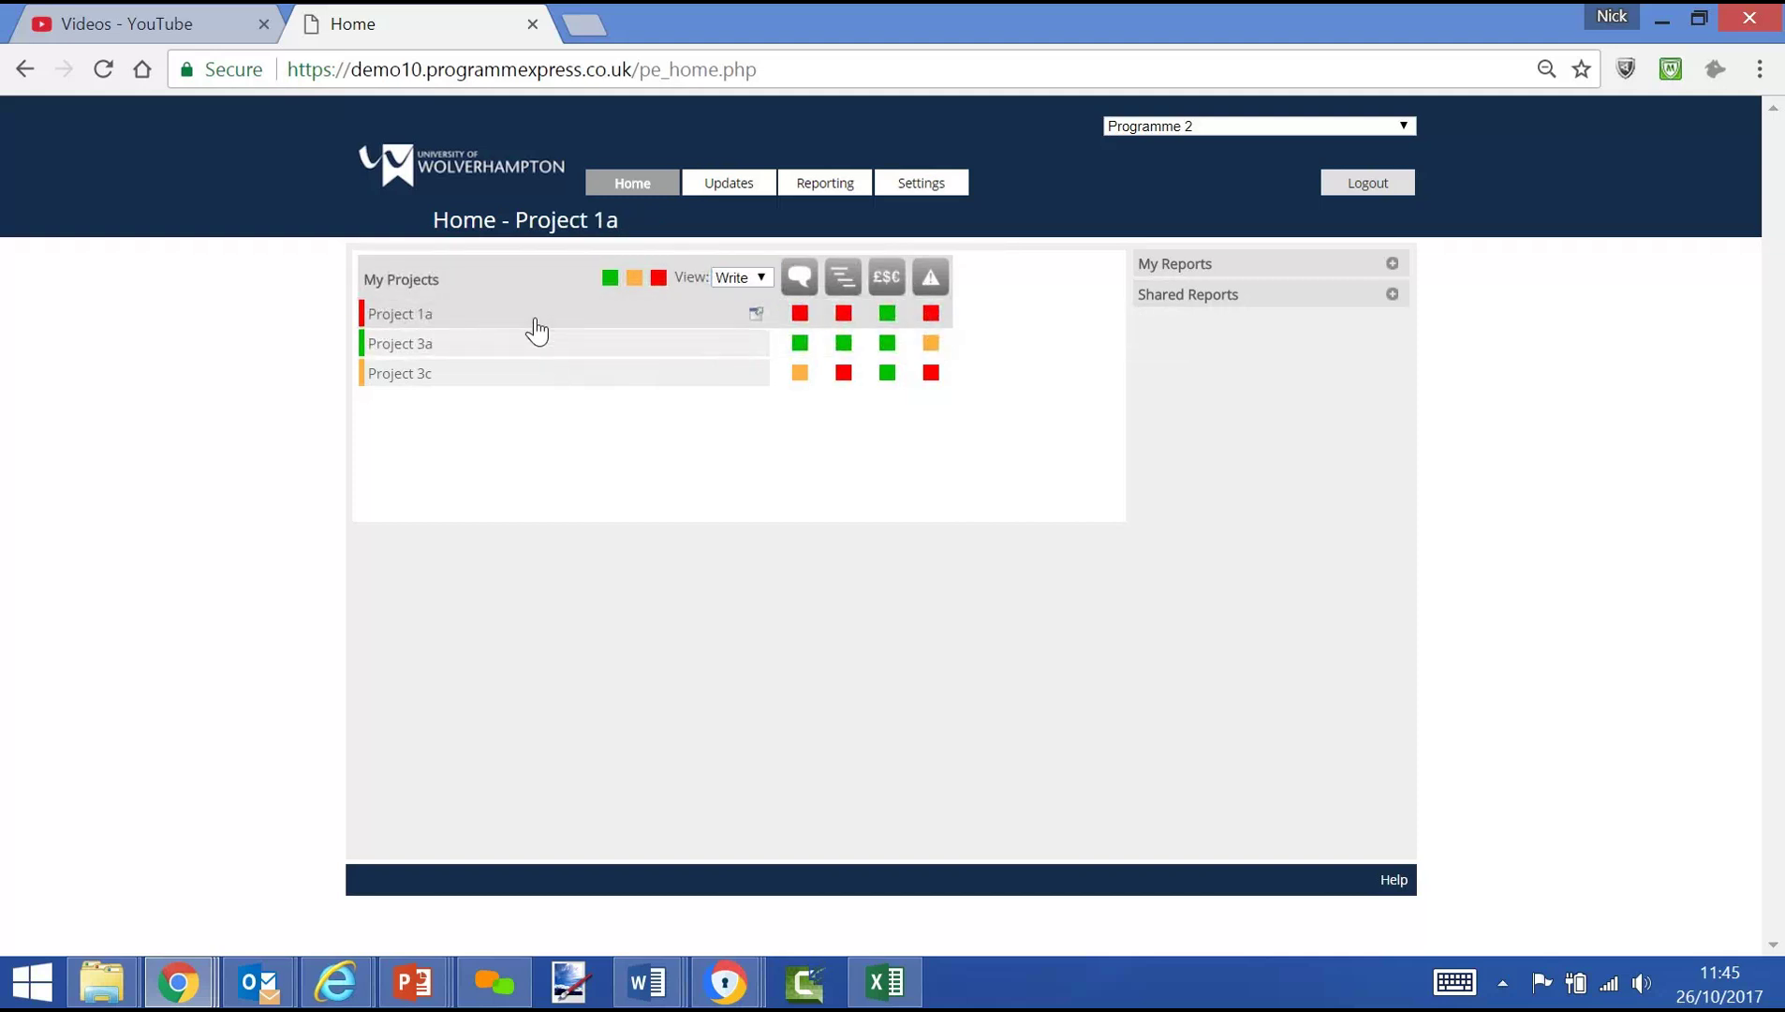
{"action": "left_click", "coordinate": [800, 320]}
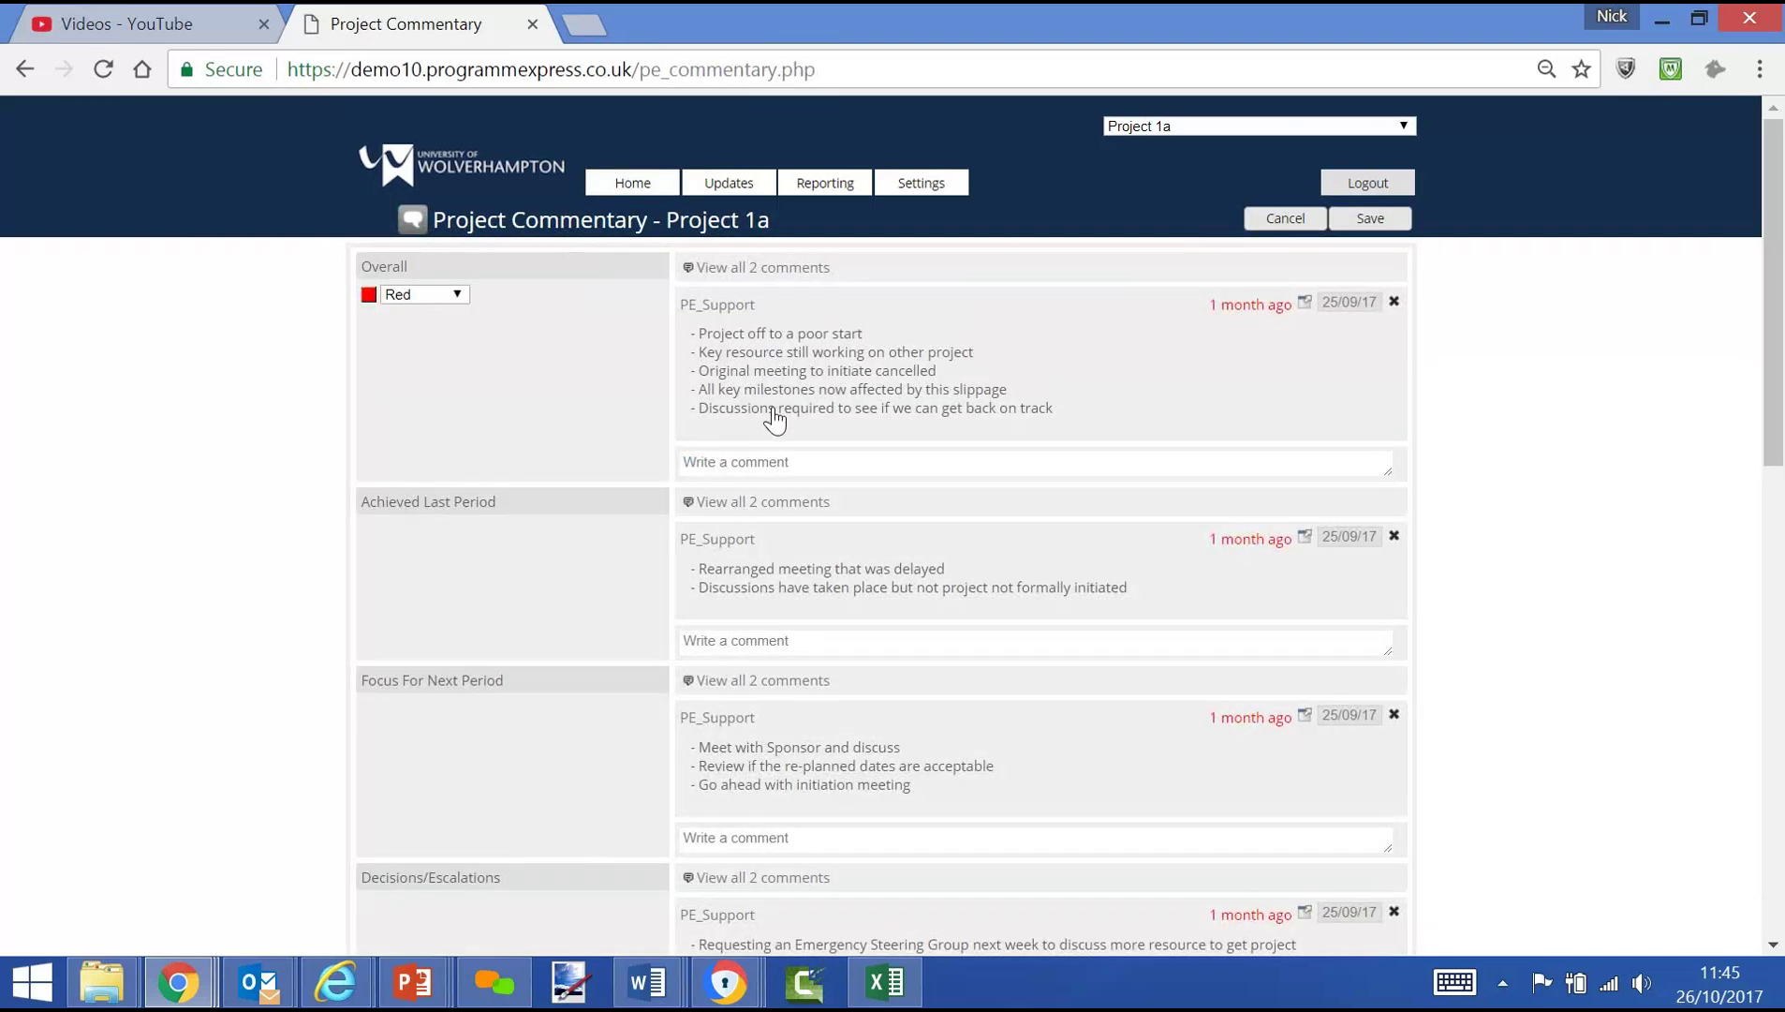
Step through Project 1a's Overall, Achieved and Focus comment boxes, then open its Plan page
{"action": "left_click", "coordinate": [740, 464]}
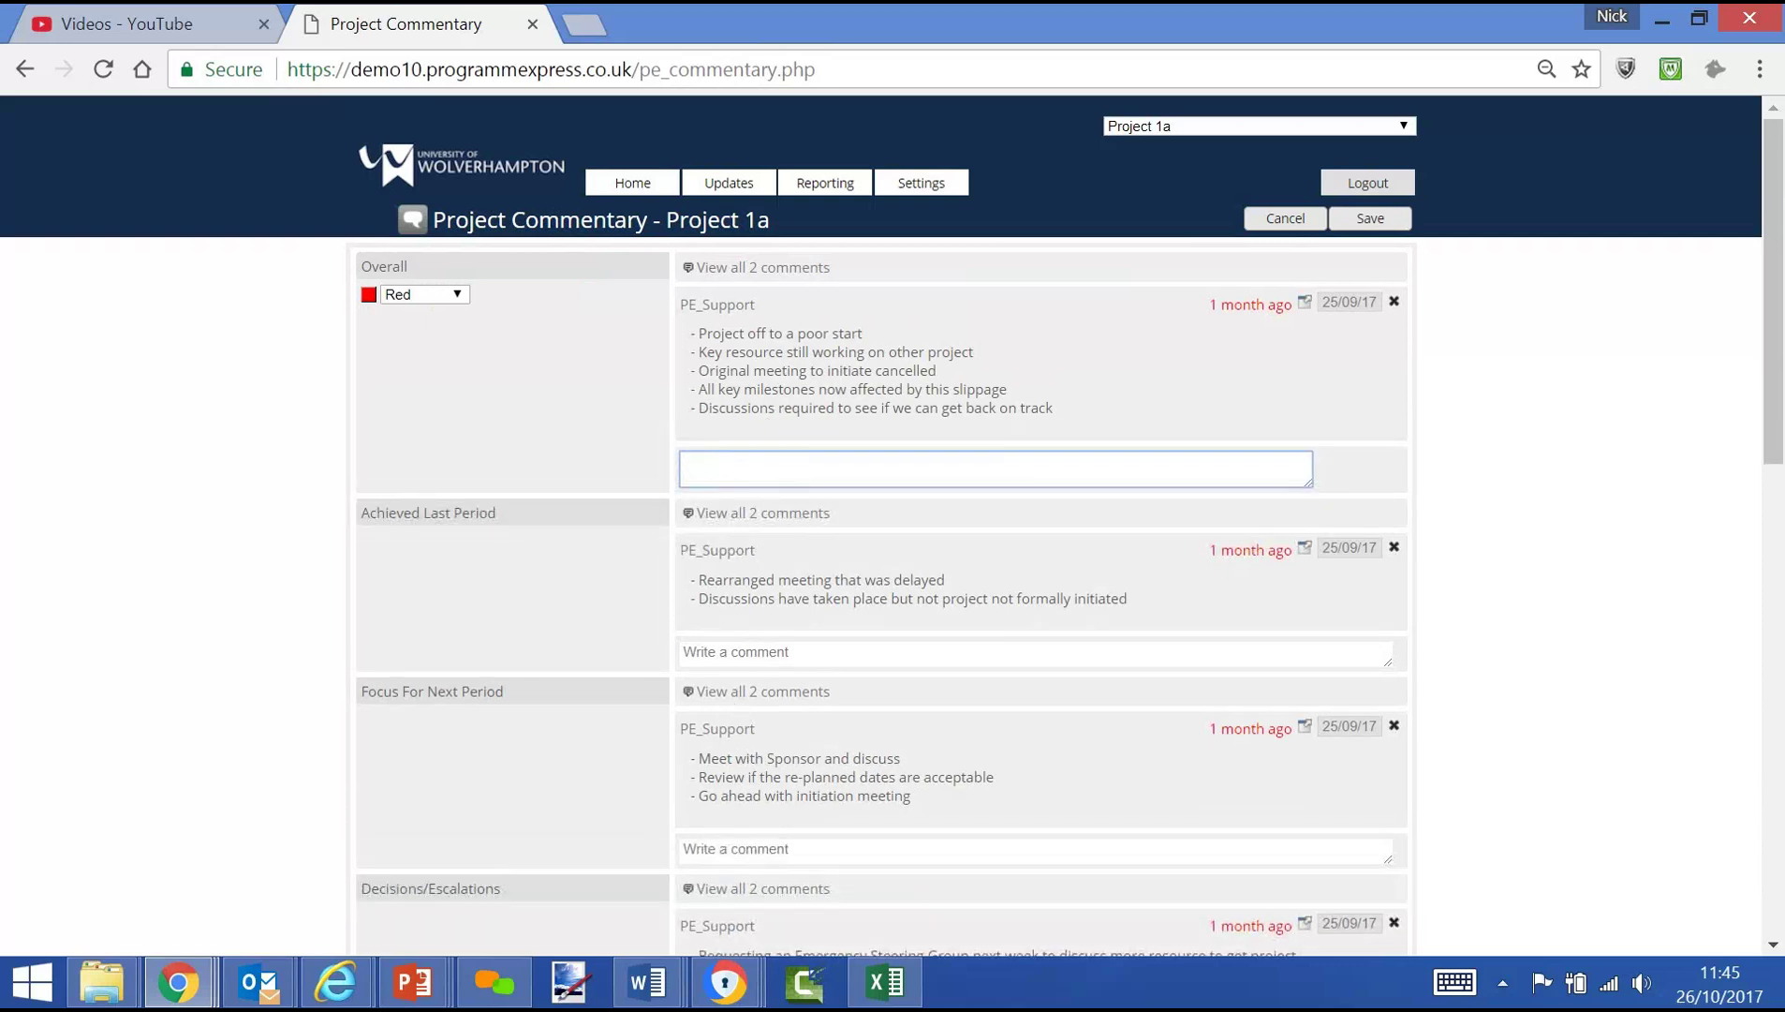
{"action": "left_click", "coordinate": [719, 647]}
{"action": "left_click", "coordinate": [745, 851]}
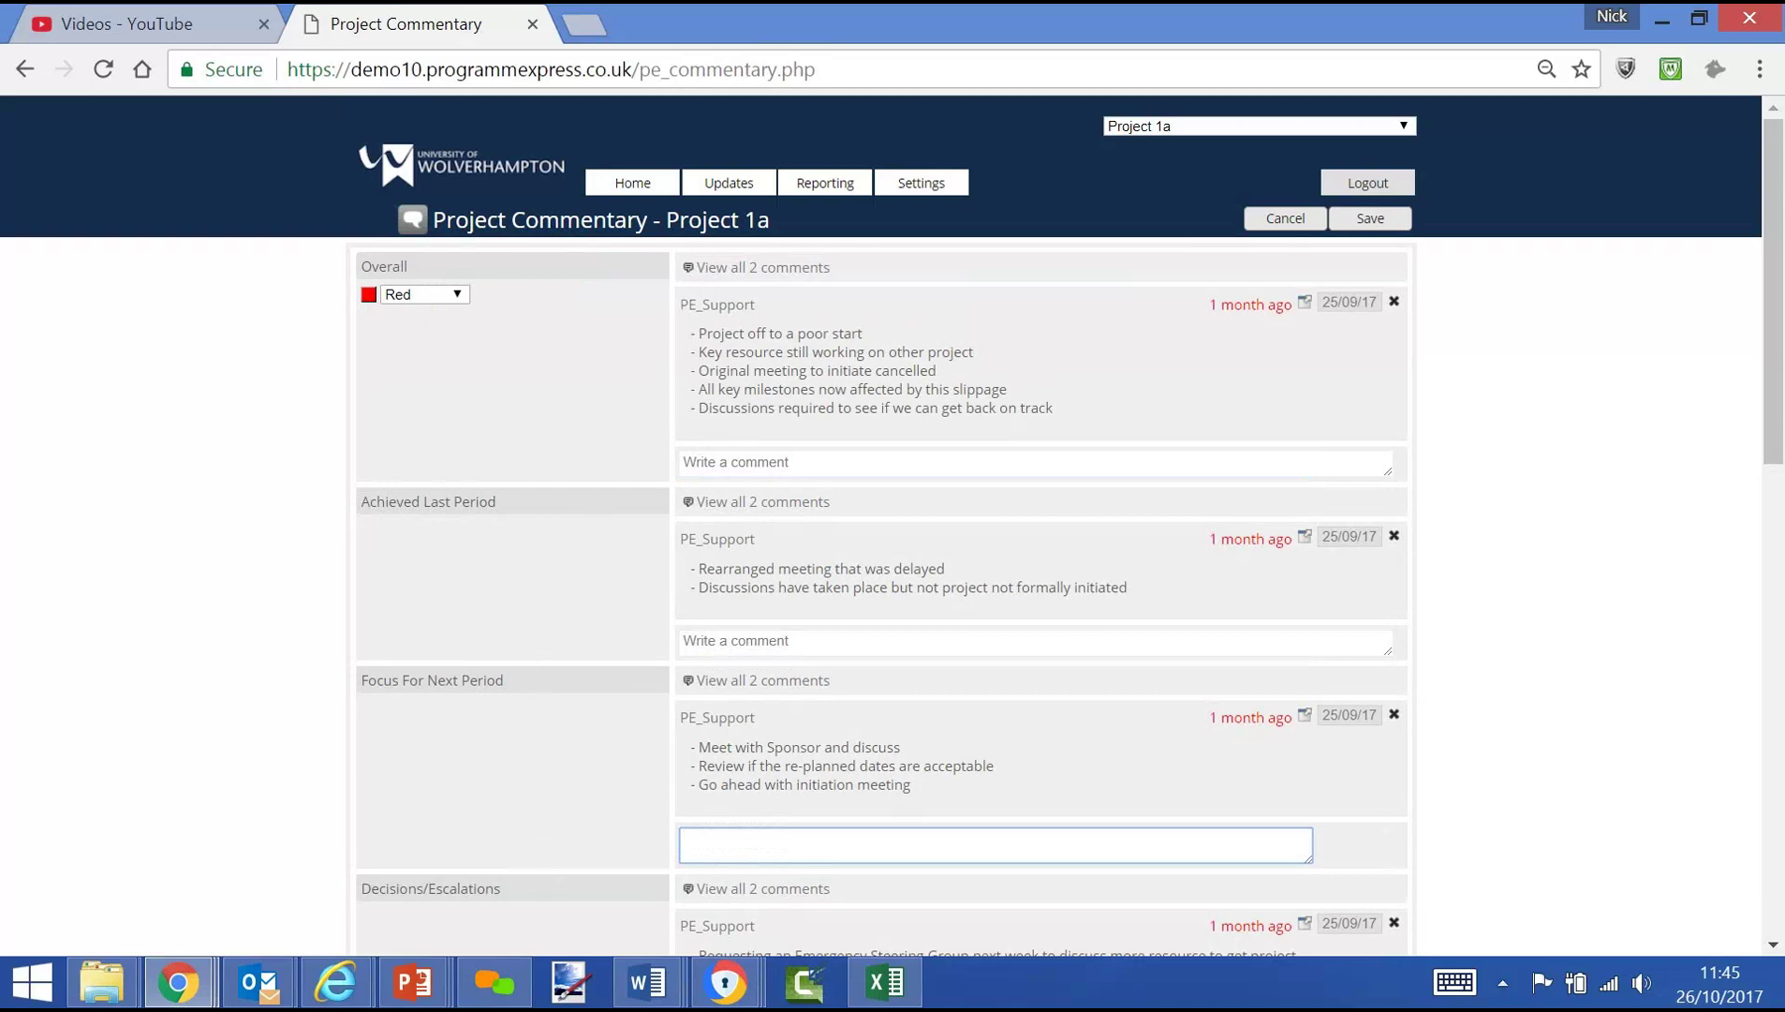
{"action": "mouse_move", "coordinate": [729, 183]}
{"action": "left_click", "coordinate": [711, 276]}
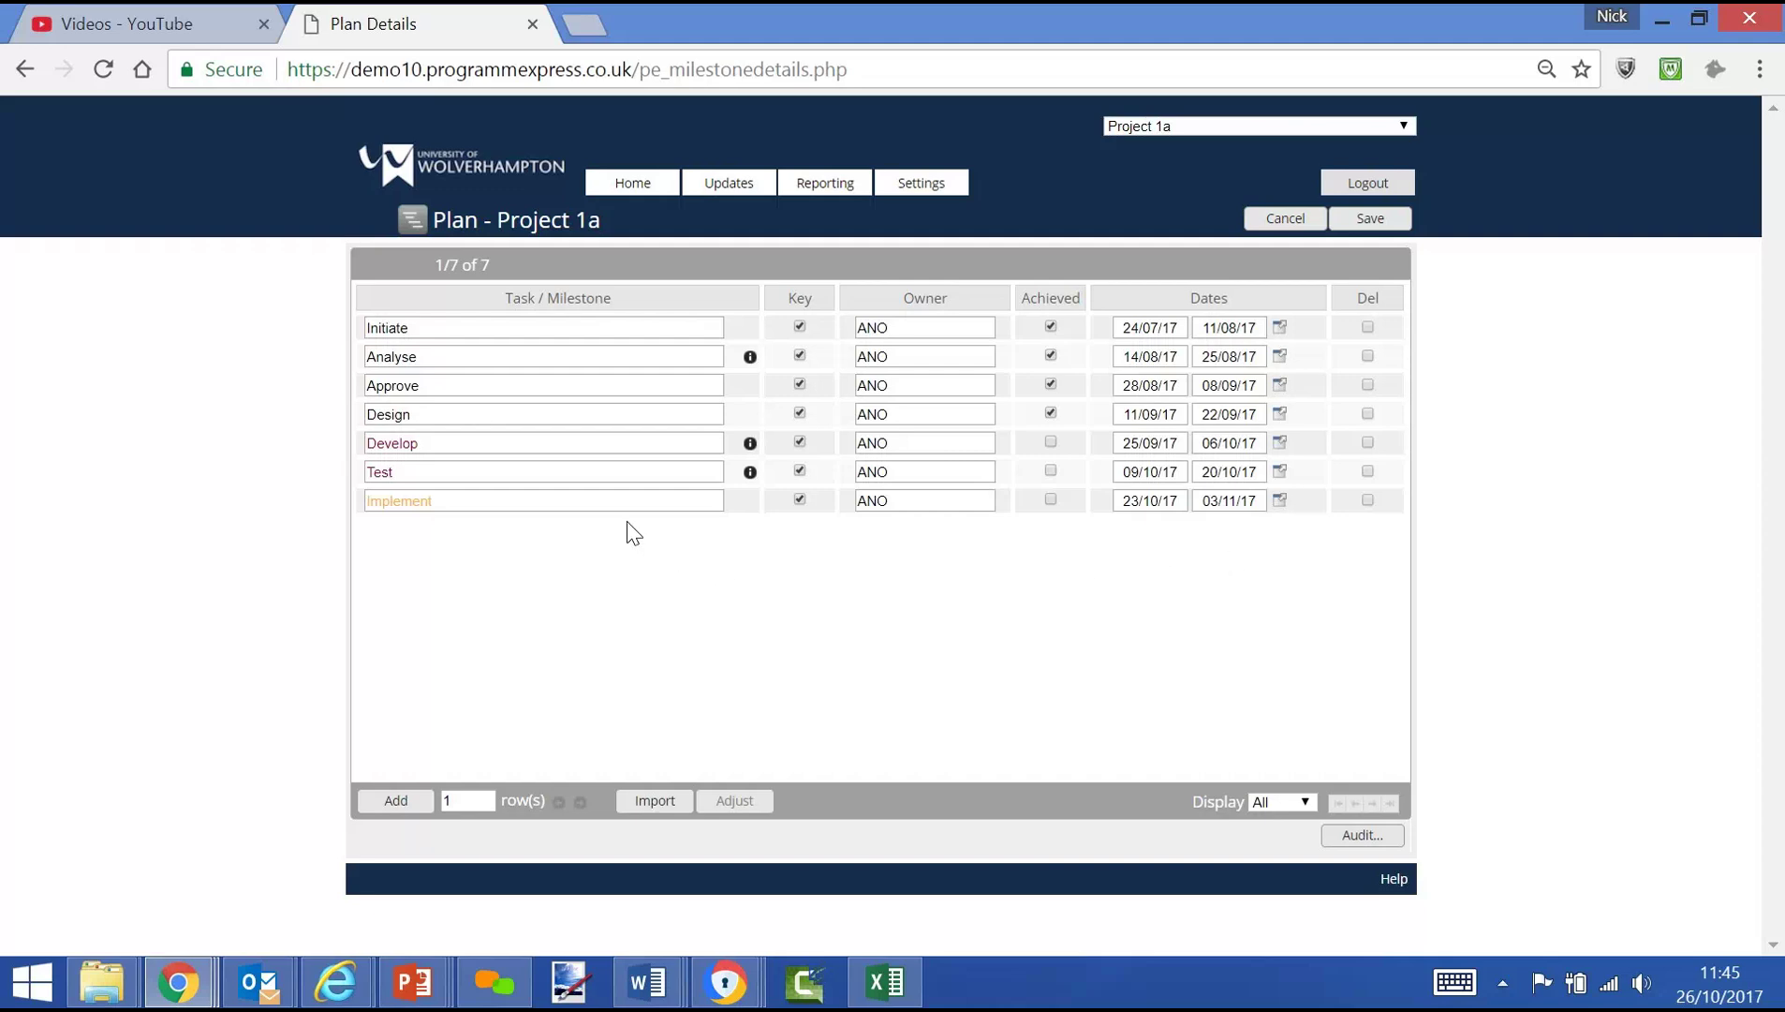
View Project 1a's Costs page and Risk Register, then return to the Home dashboard
{"action": "left_click", "coordinate": [719, 187]}
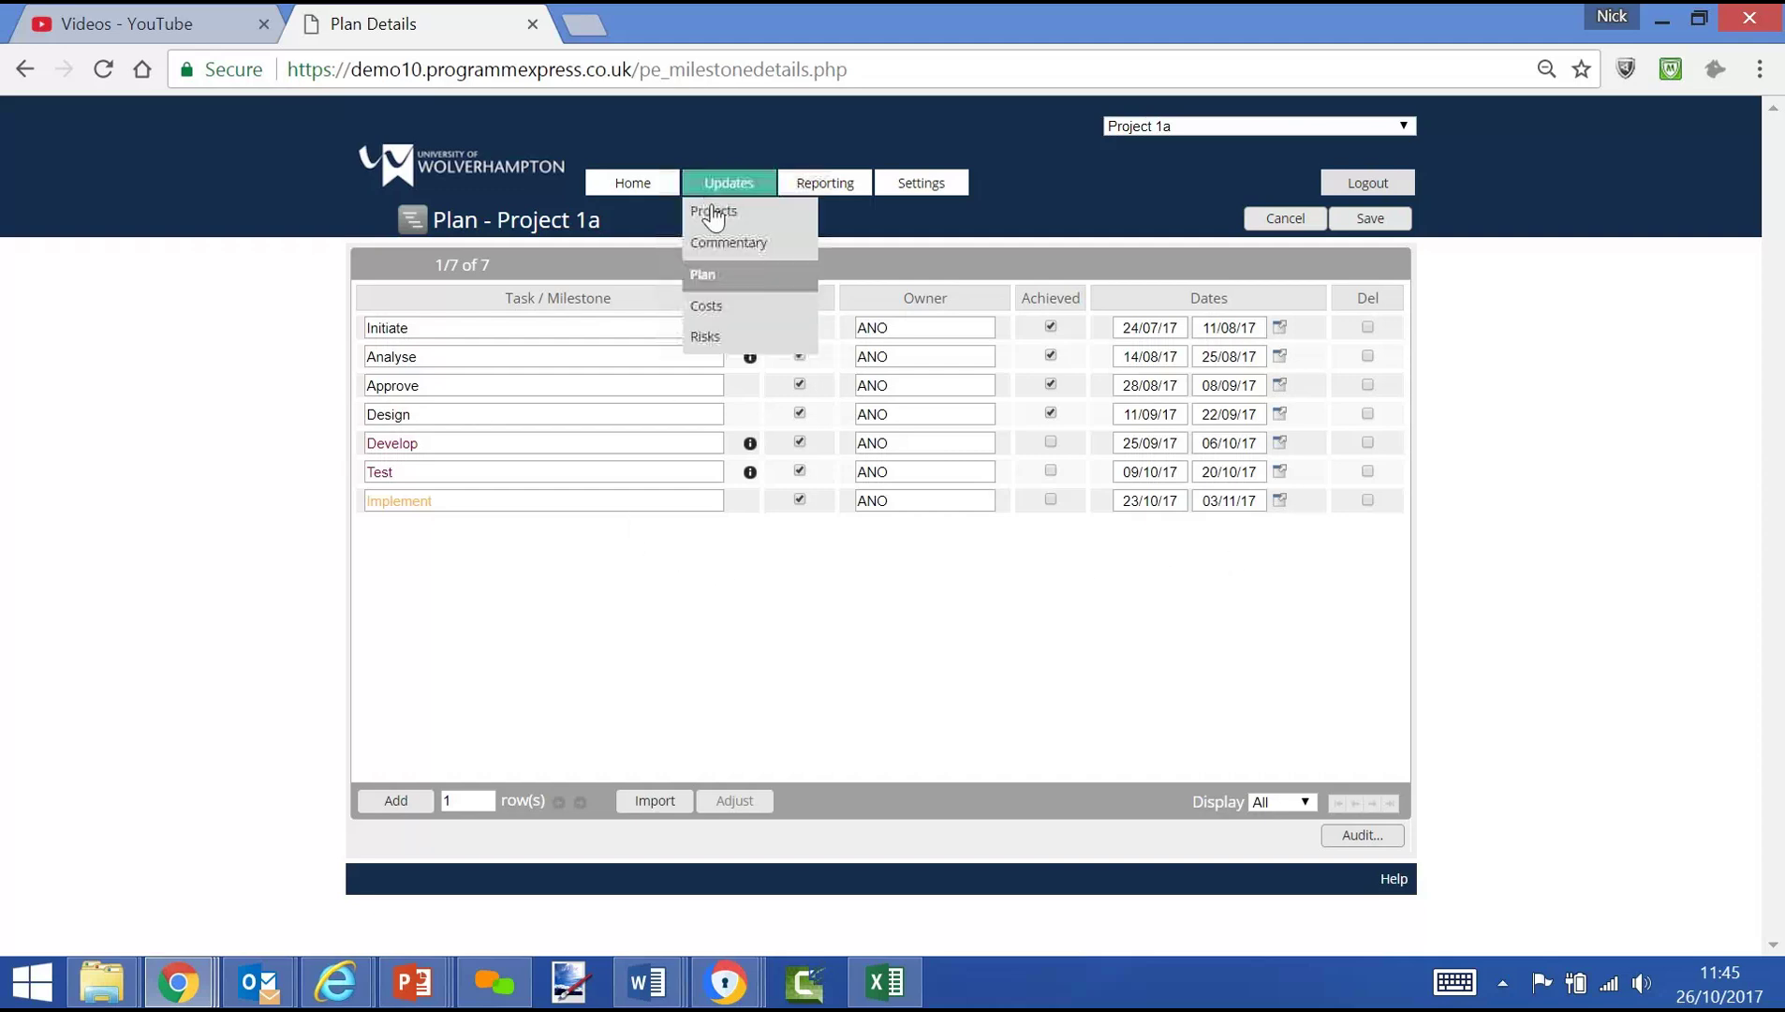
{"action": "left_click", "coordinate": [719, 308]}
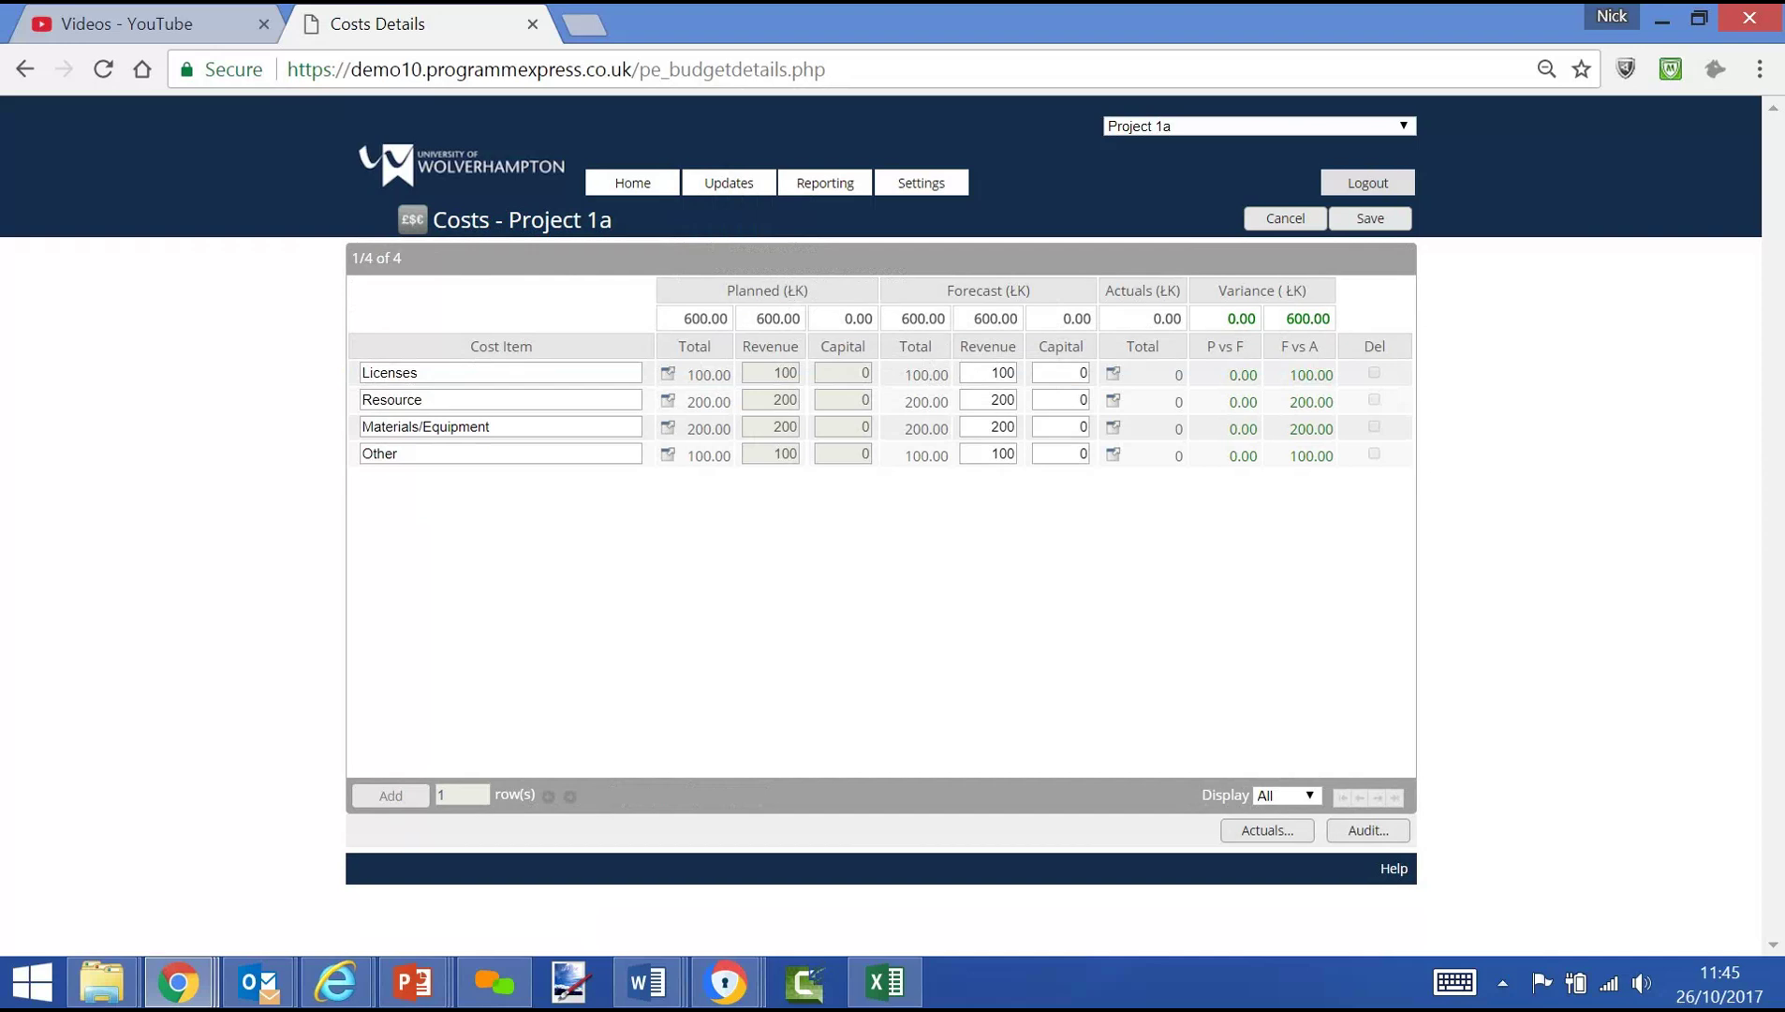
{"action": "left_click", "coordinate": [729, 185]}
{"action": "left_click", "coordinate": [731, 342]}
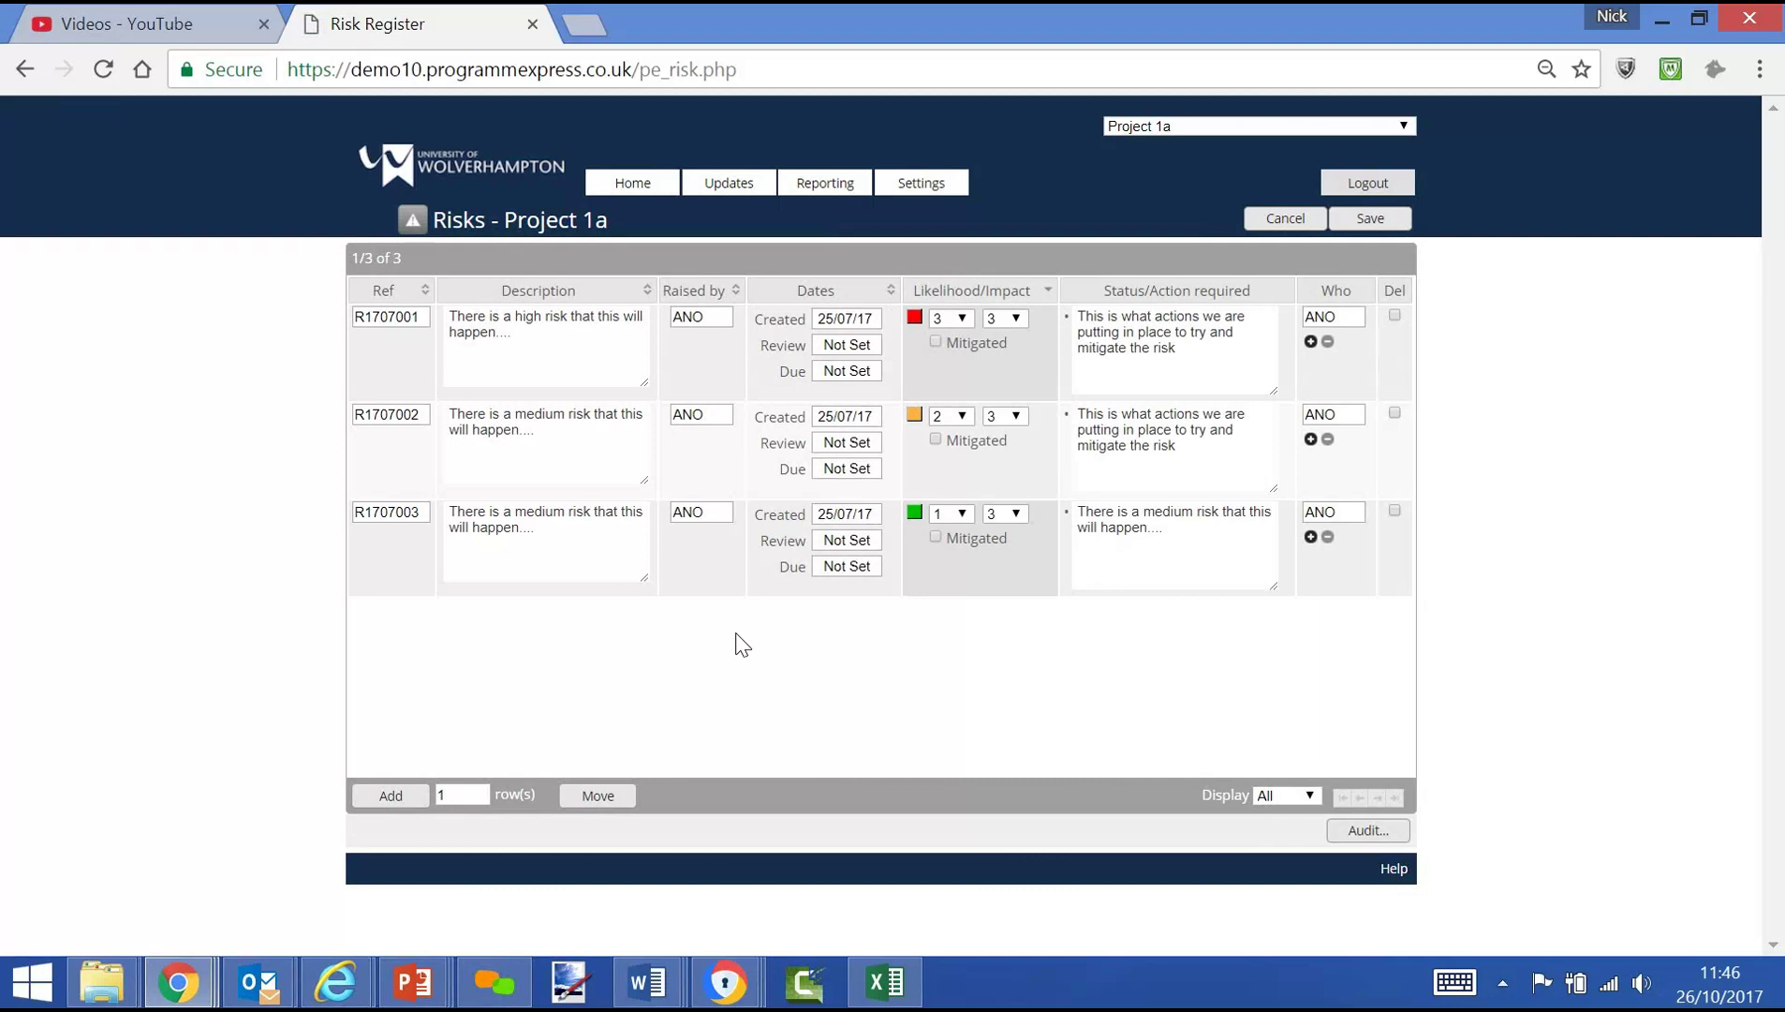
{"action": "left_click", "coordinate": [621, 185]}
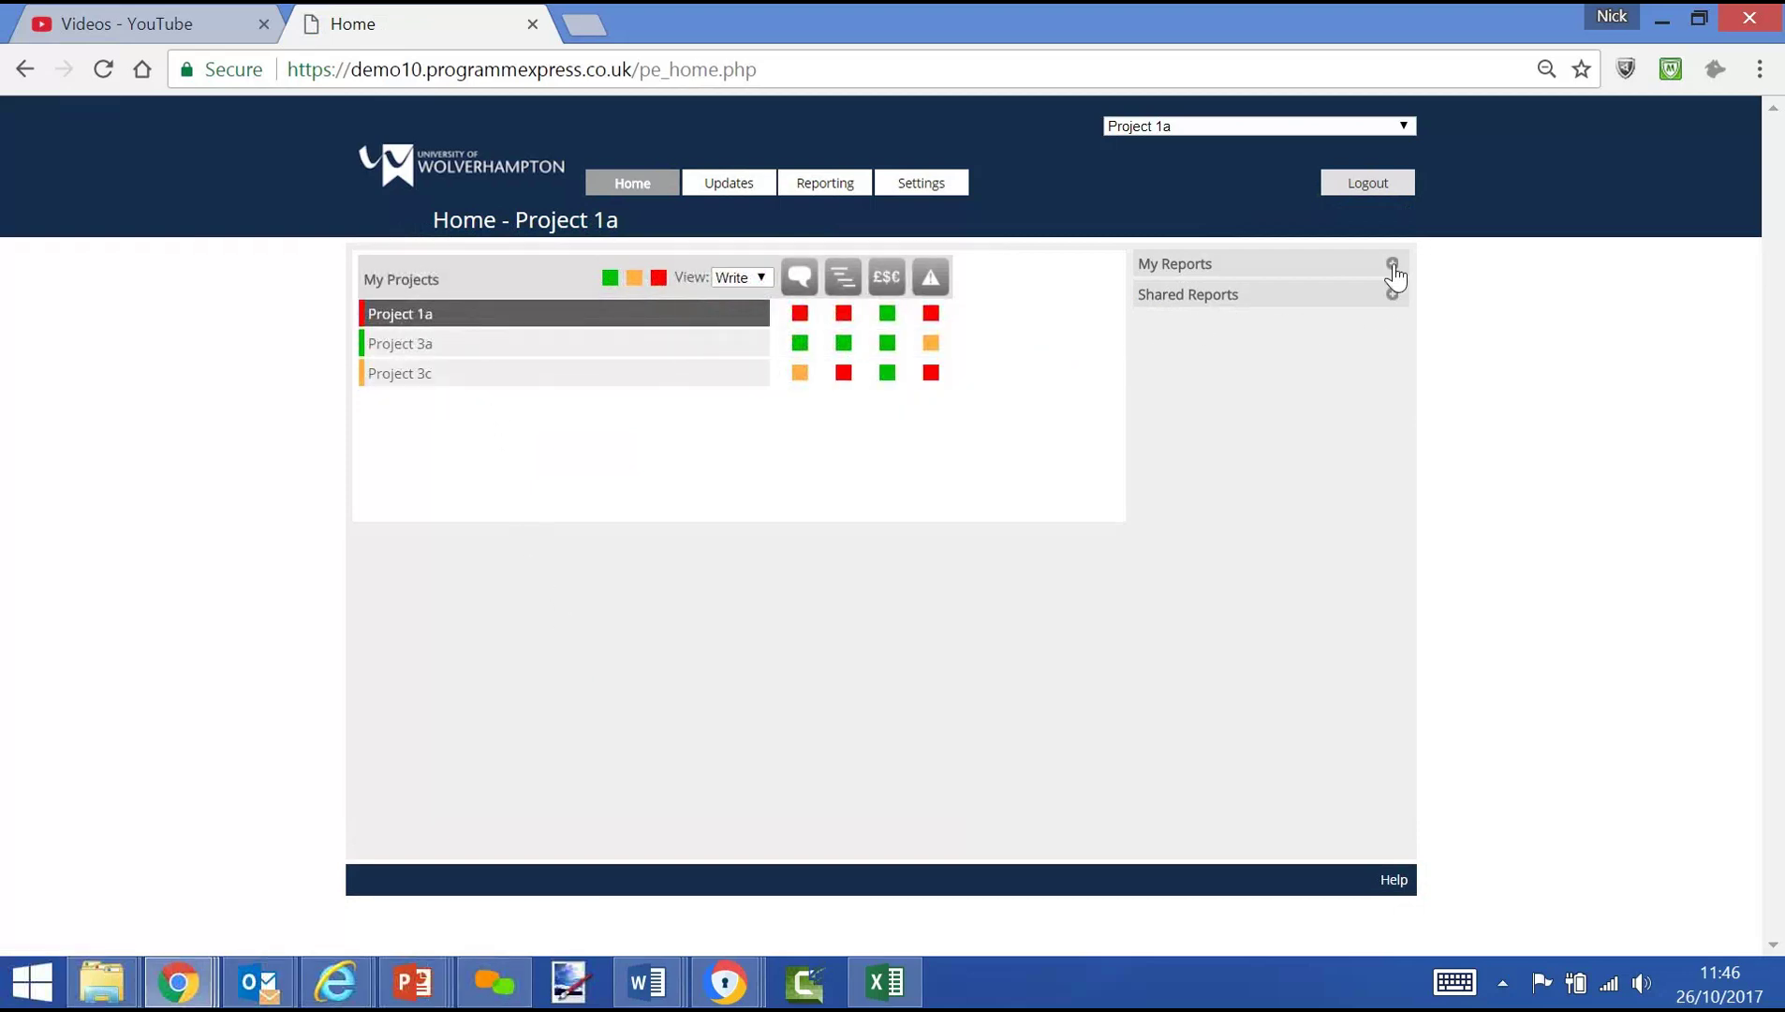
Generate the '1 Page Summary PPT' PDF from My Reports, zoom out twice, then return Home
{"action": "left_click", "coordinate": [1393, 266]}
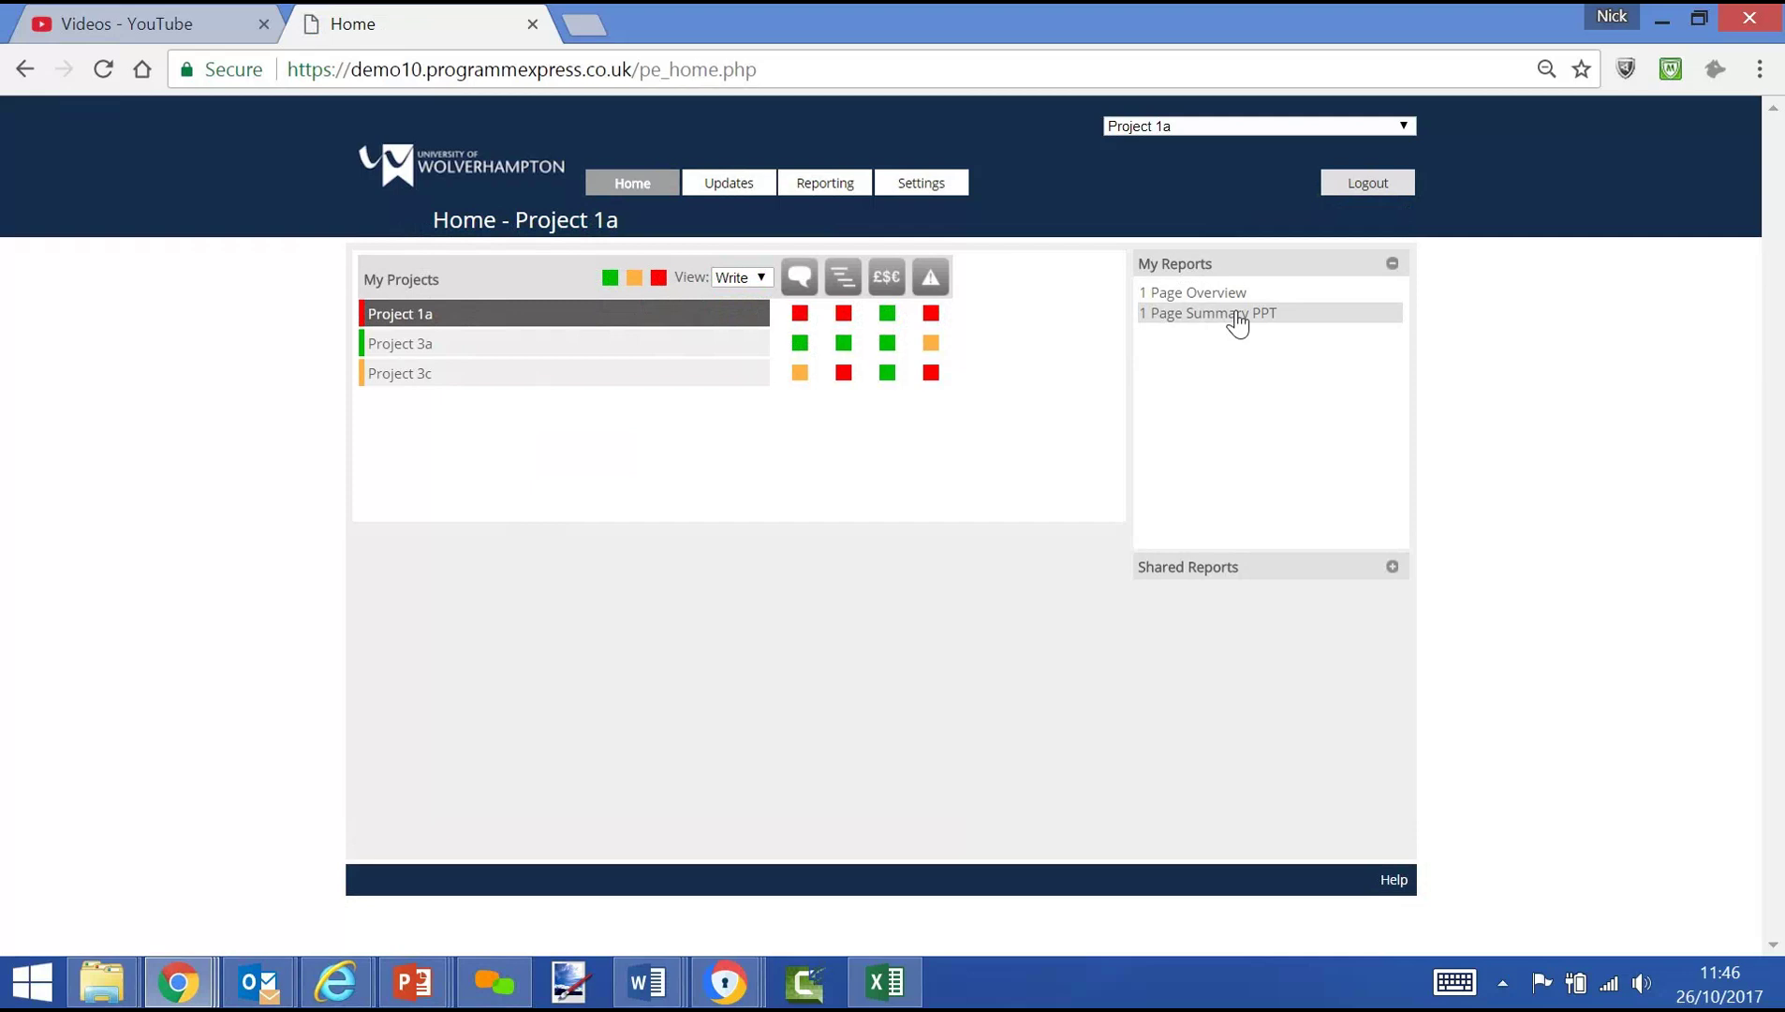
{"action": "left_click", "coordinate": [1234, 314]}
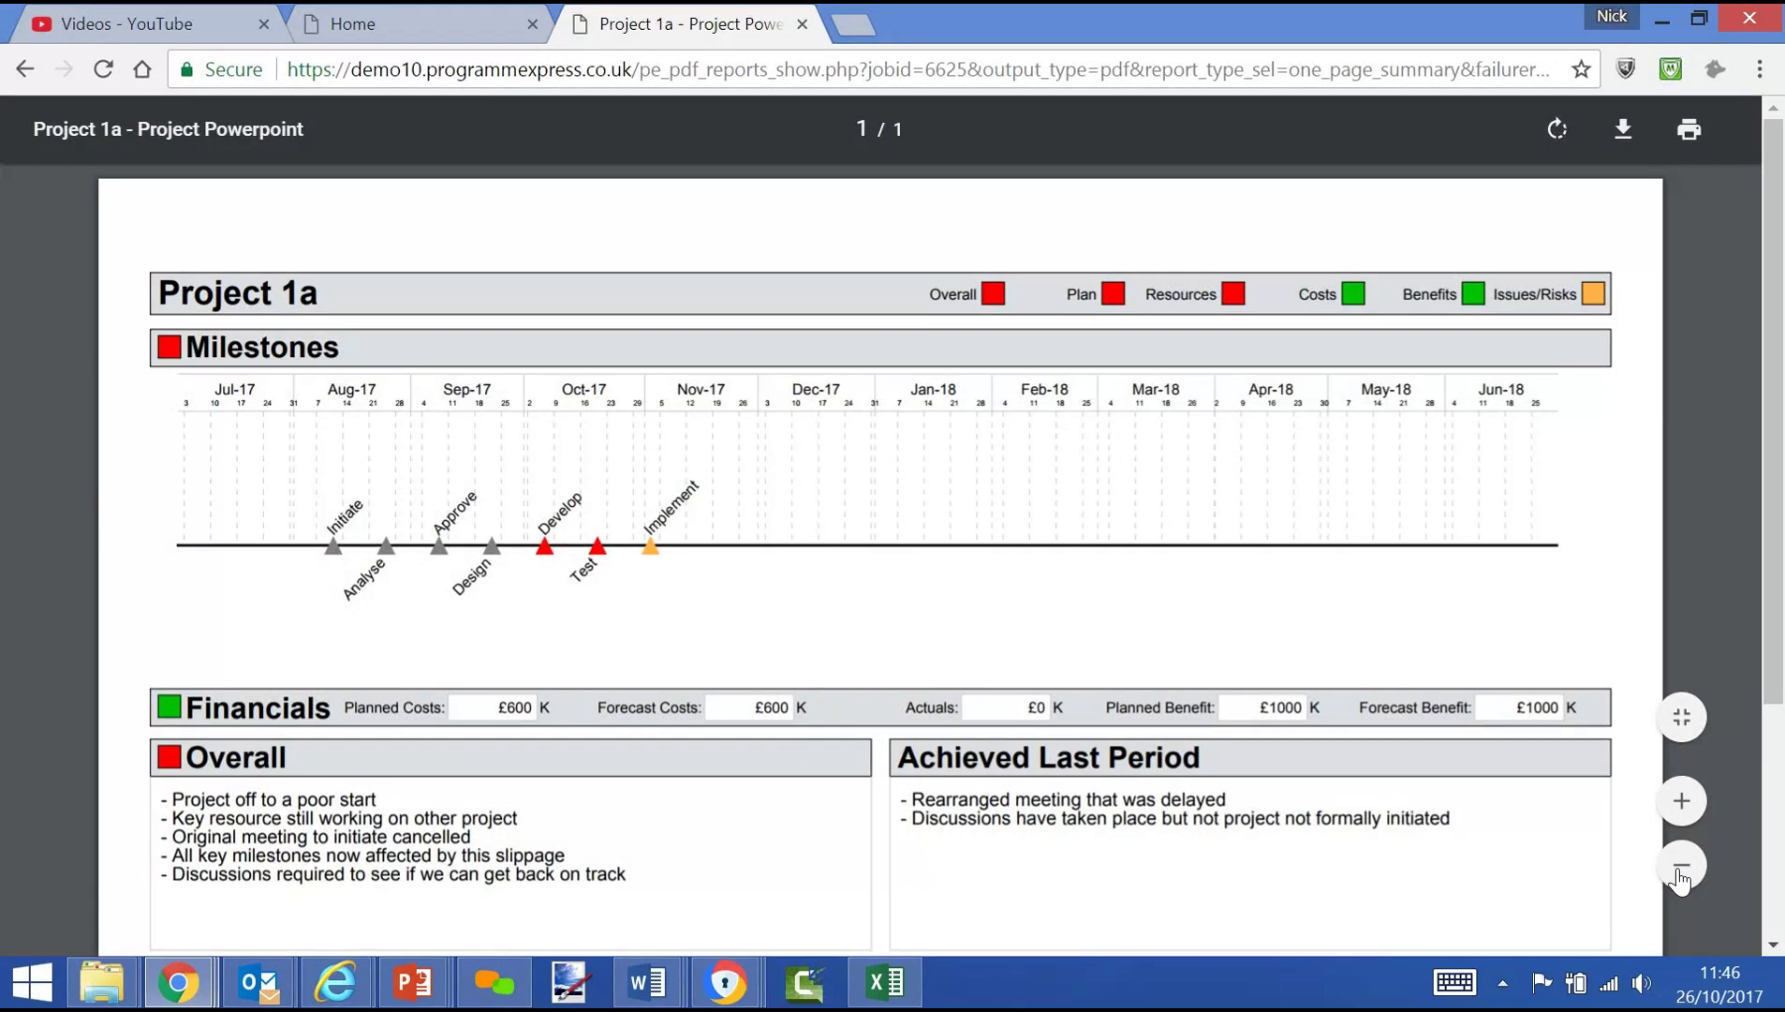
{"action": "left_click", "coordinate": [1683, 875]}
{"action": "left_click", "coordinate": [1683, 876]}
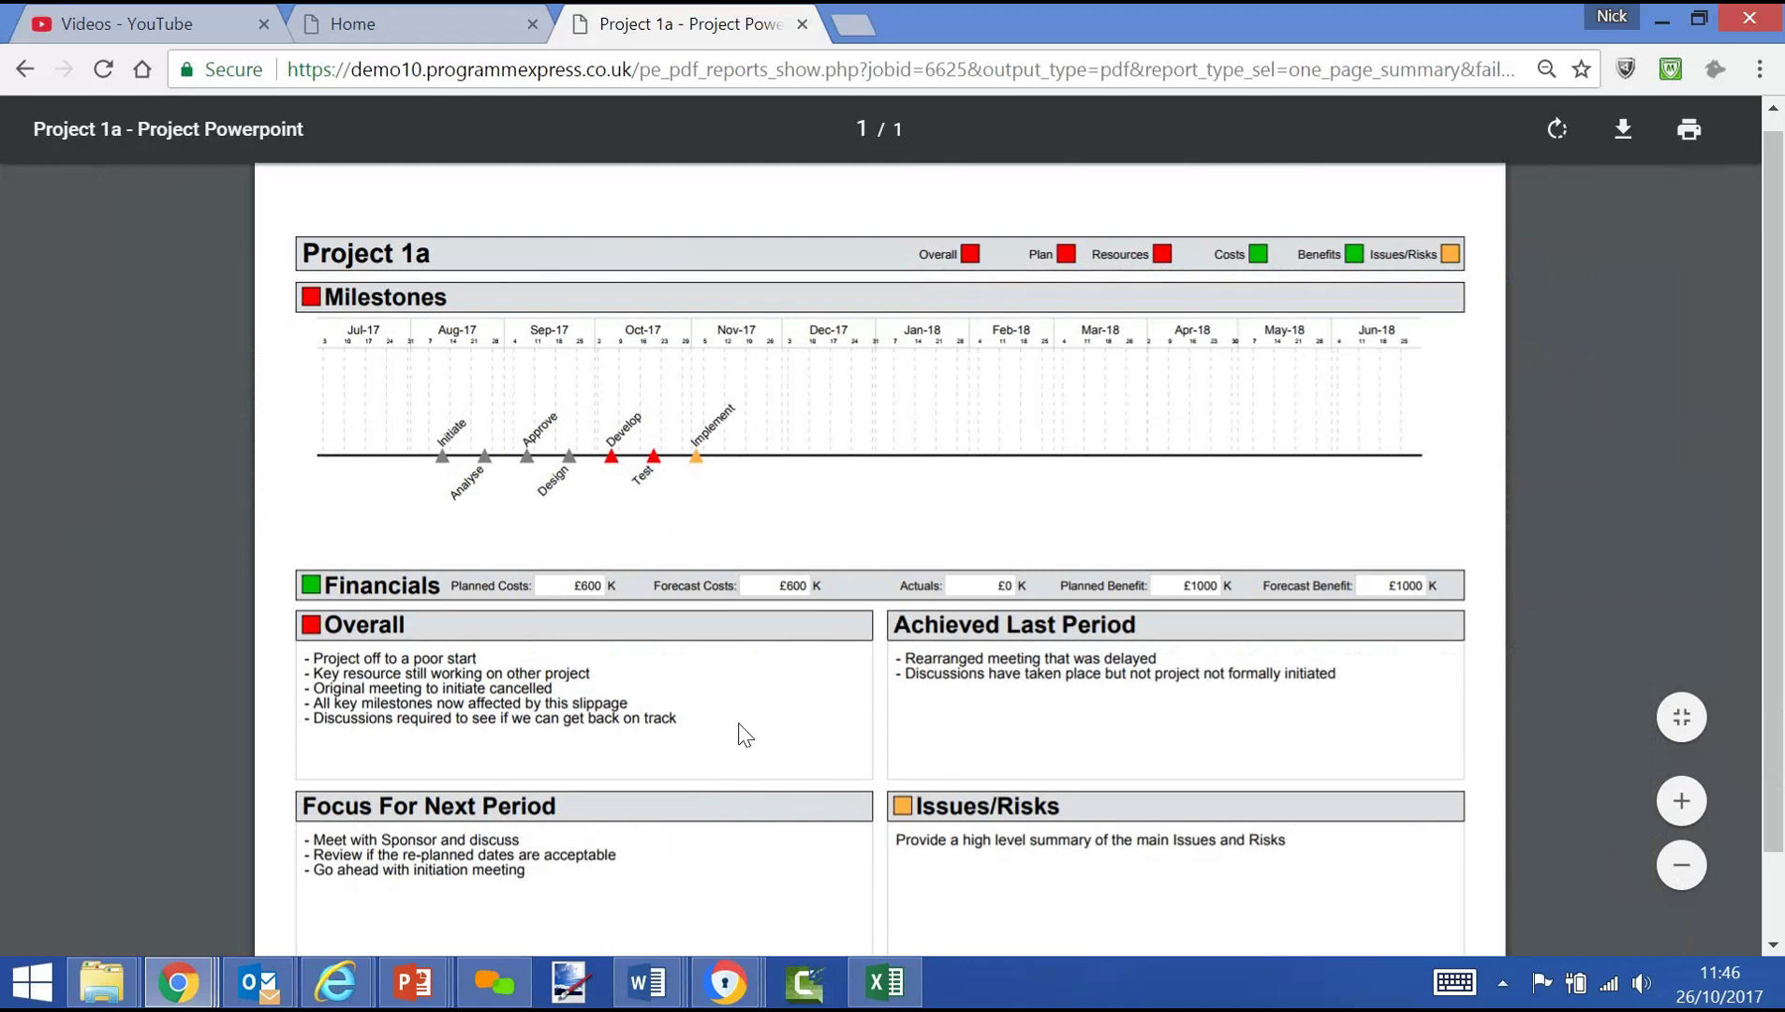
{"action": "left_click", "coordinate": [388, 39]}
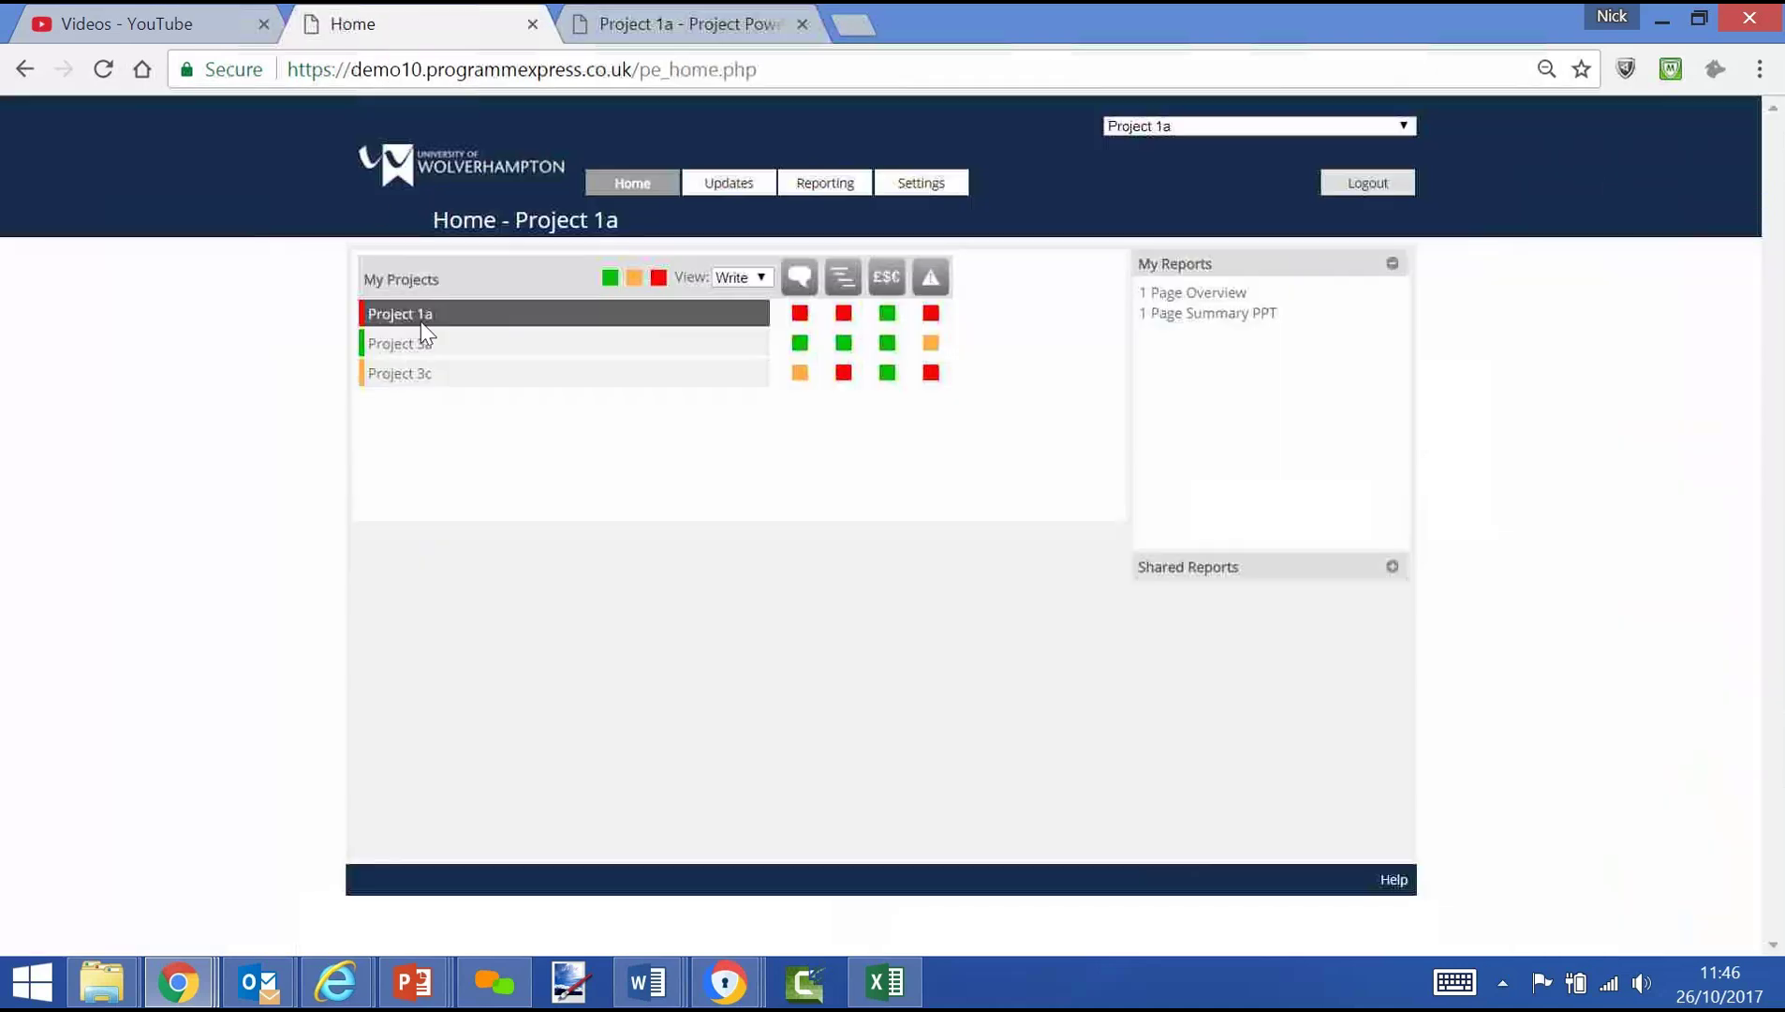
Remove the page path from the web address to reach the login page
{"action": "left_click_drag", "start_coordinate": [758, 69], "coordinate": [633, 69]}
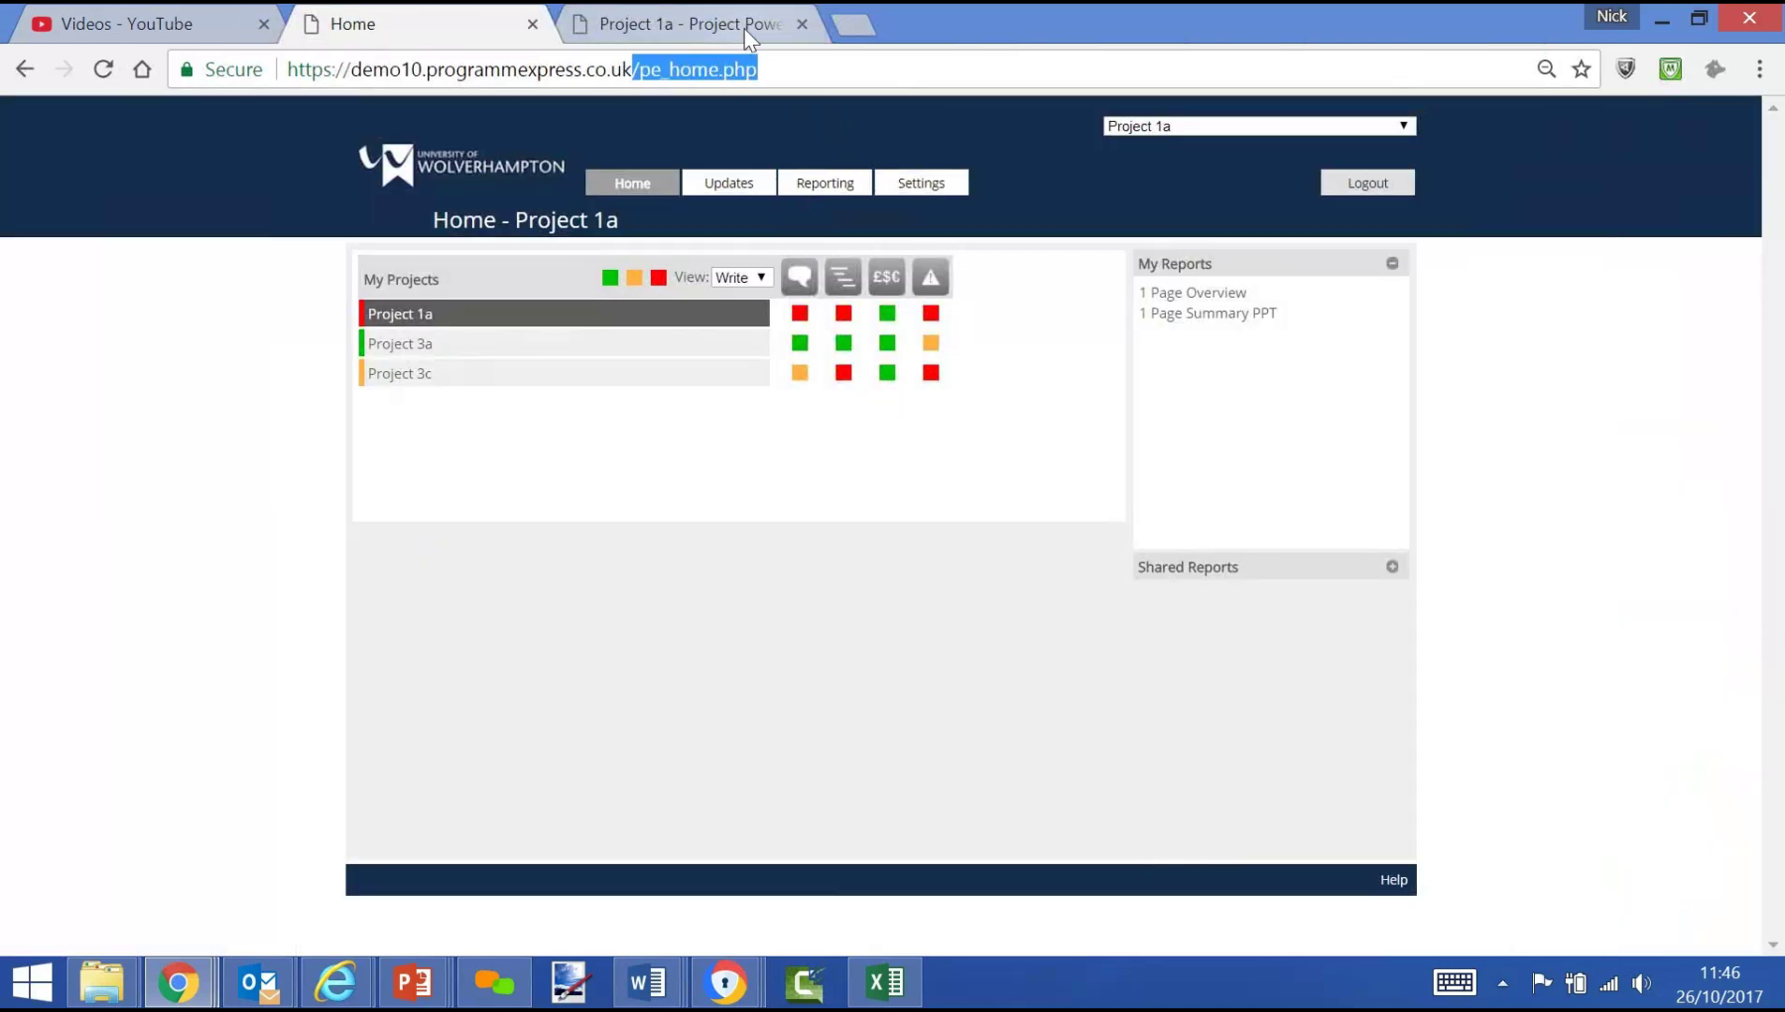
{"action": "key", "text": "BackSpace"}
{"action": "key", "text": "Return"}
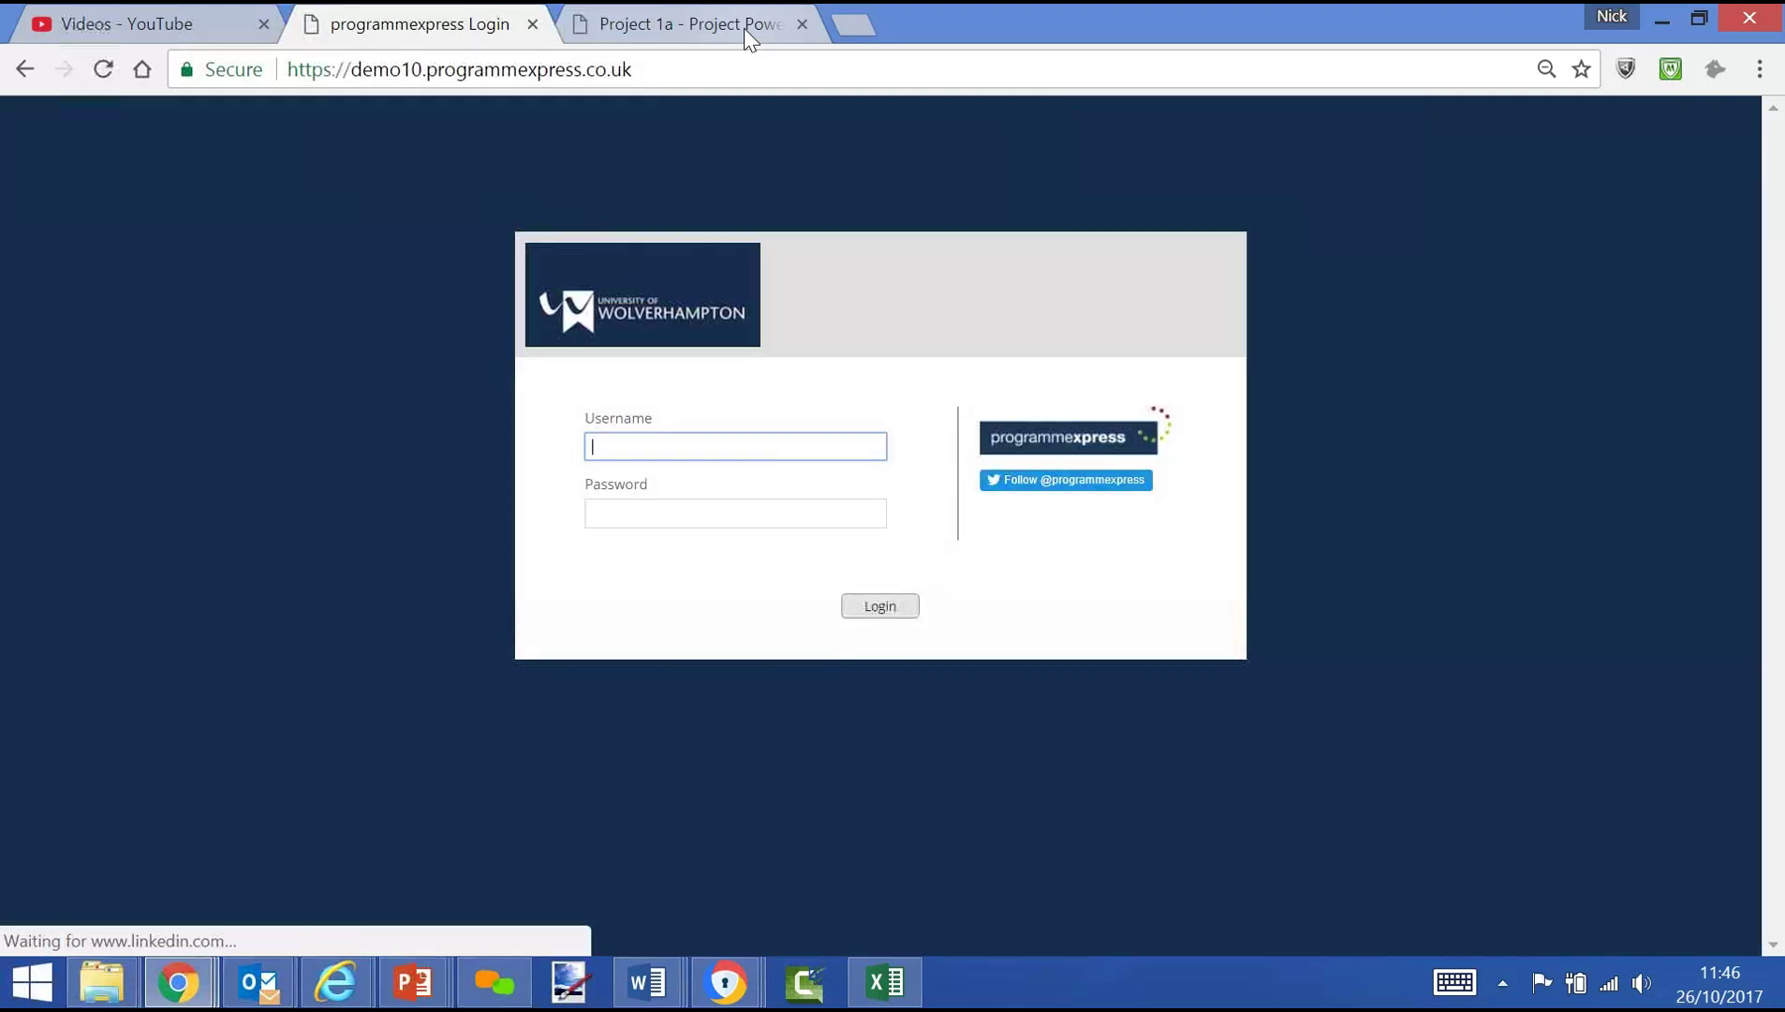
Log in as the administrator and expand Programmes 1 and 2
{"action": "type", "text": "pe_admin"}
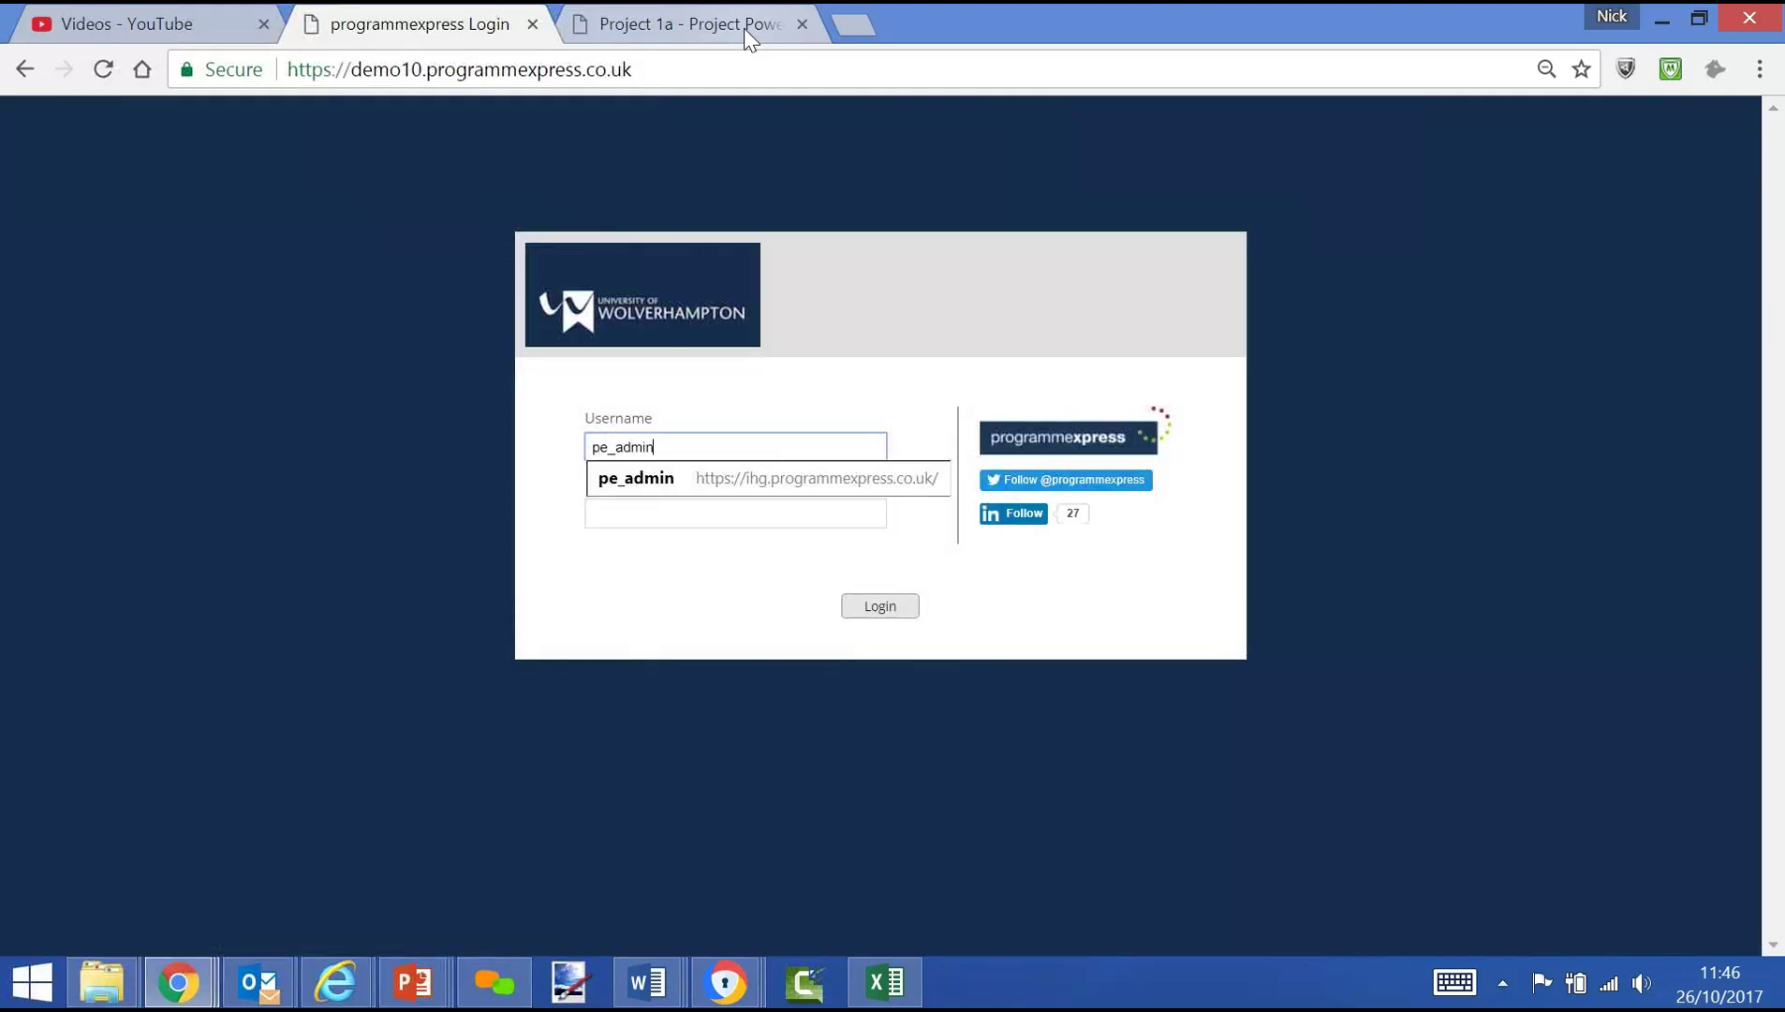
{"action": "key", "text": "Tab"}
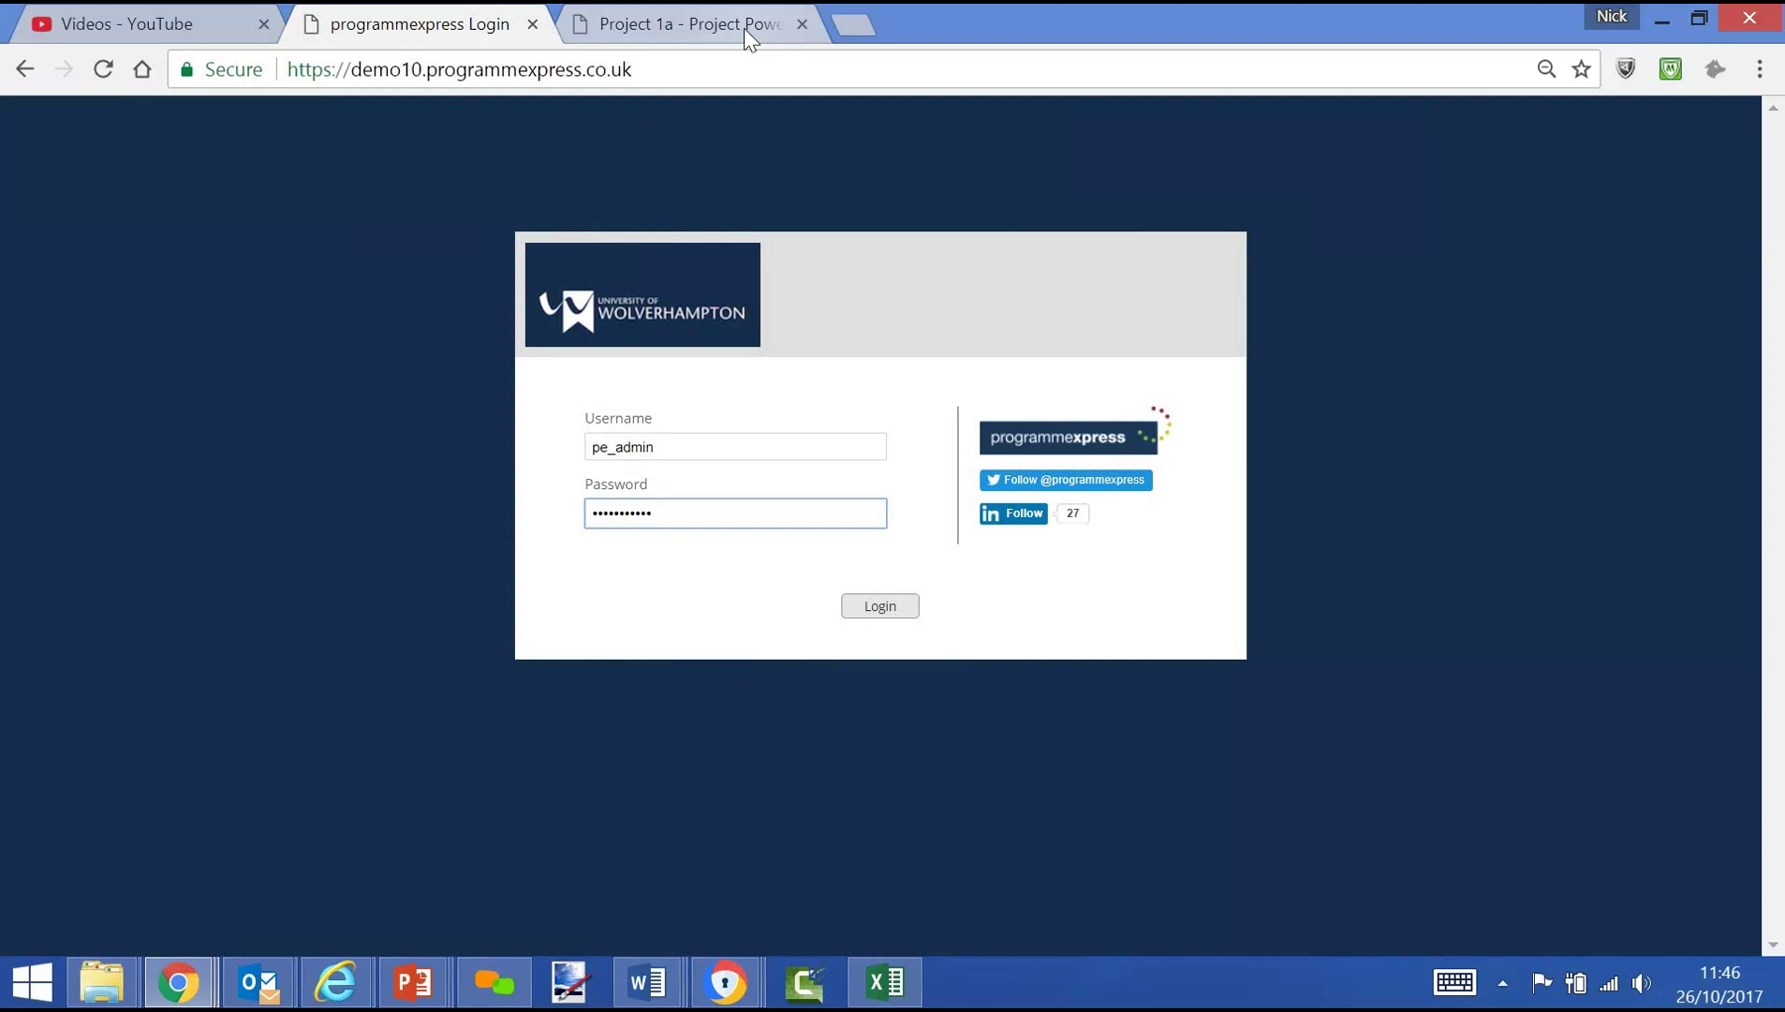
{"action": "key", "text": "Return"}
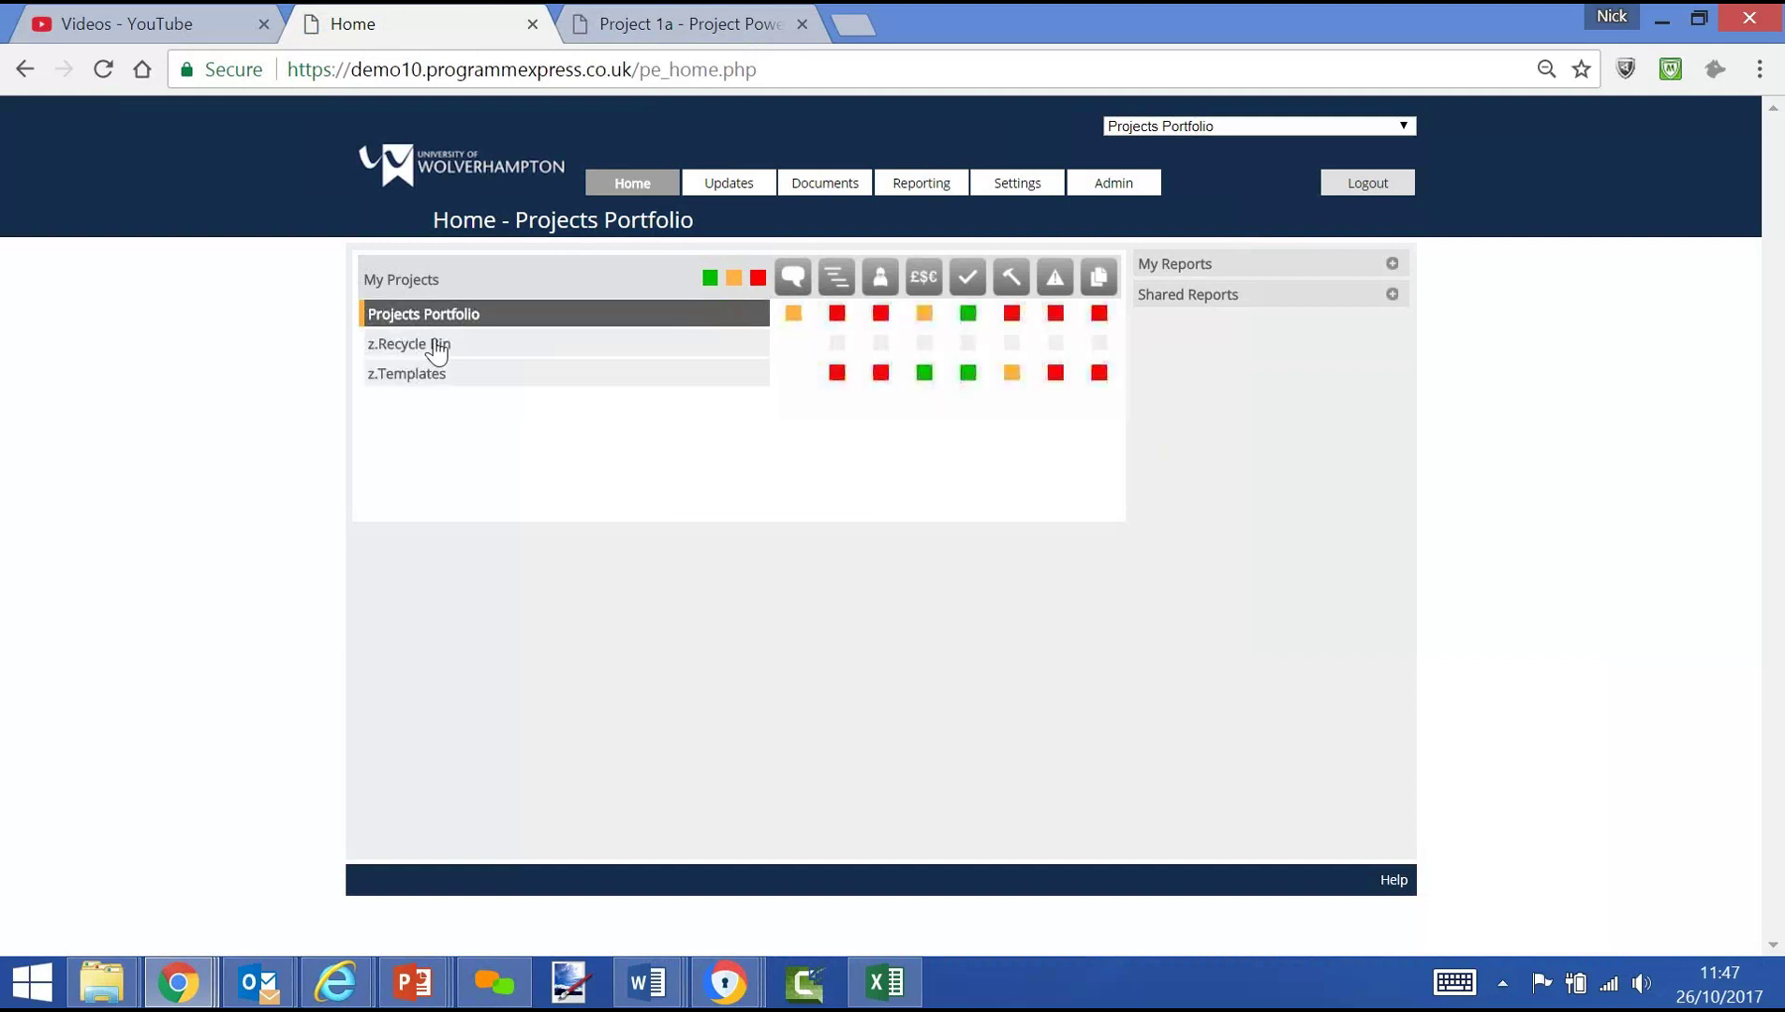
{"action": "left_click", "coordinate": [450, 344]}
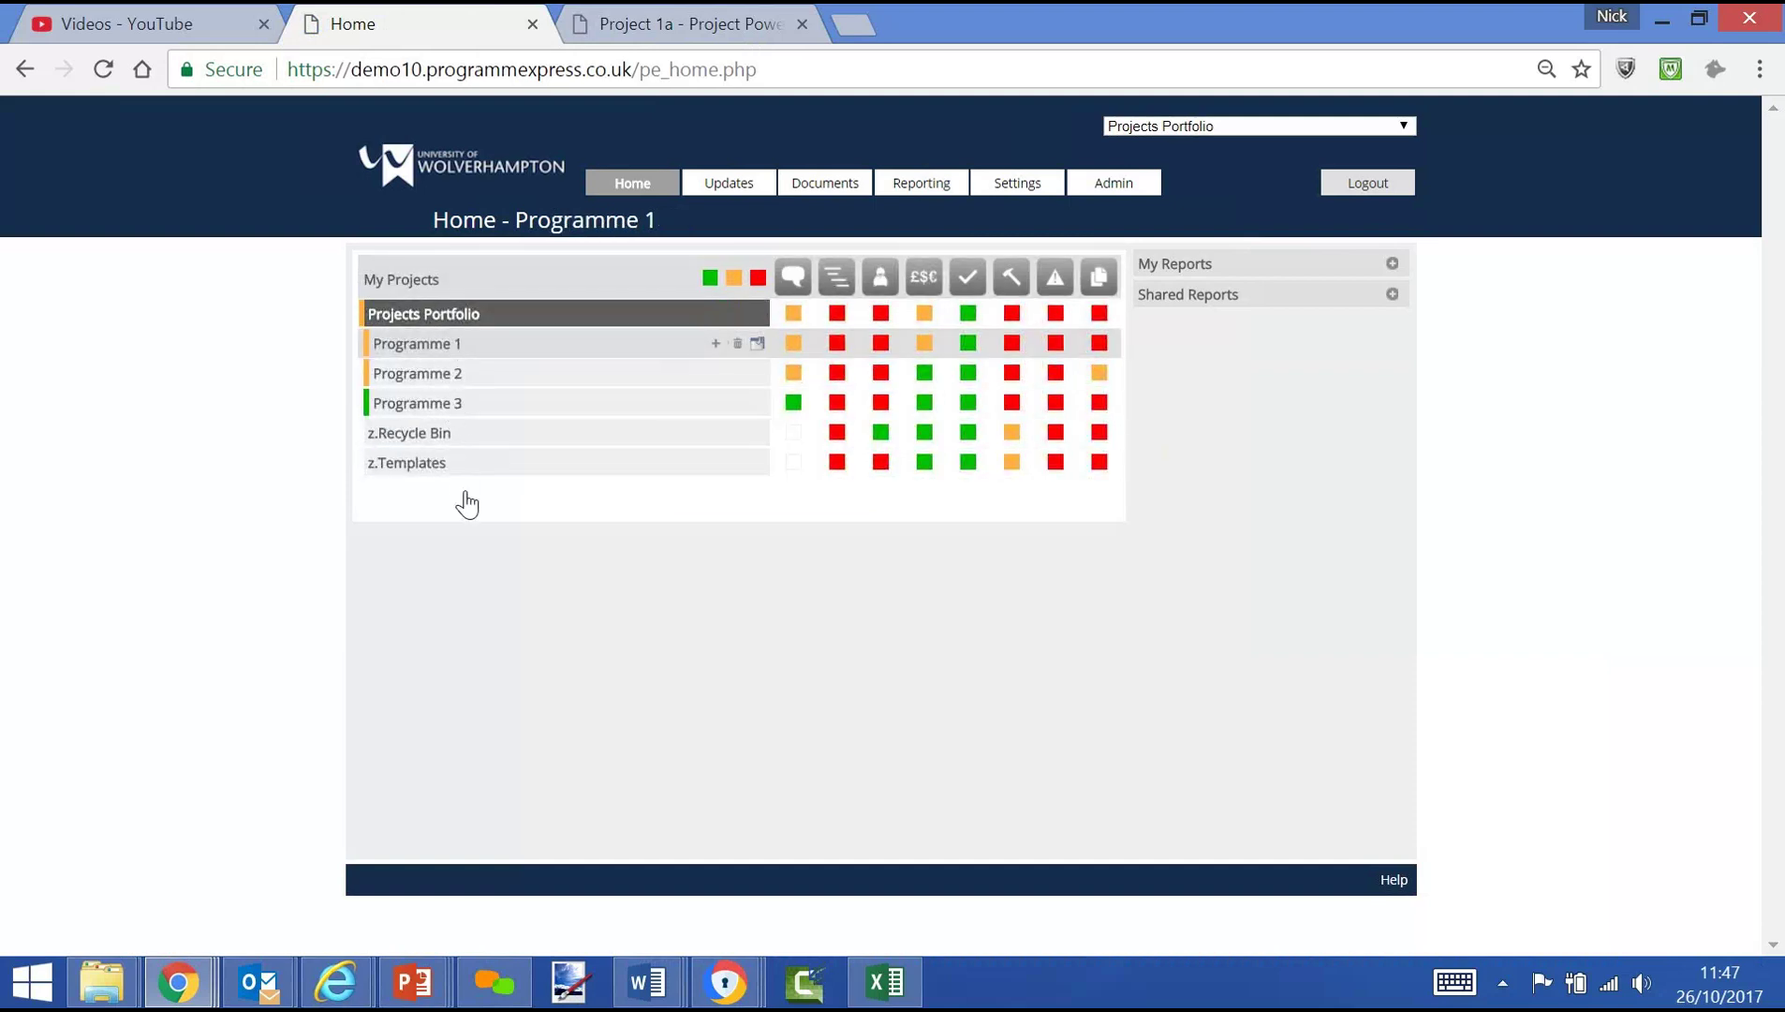
{"action": "left_click", "coordinate": [452, 494]}
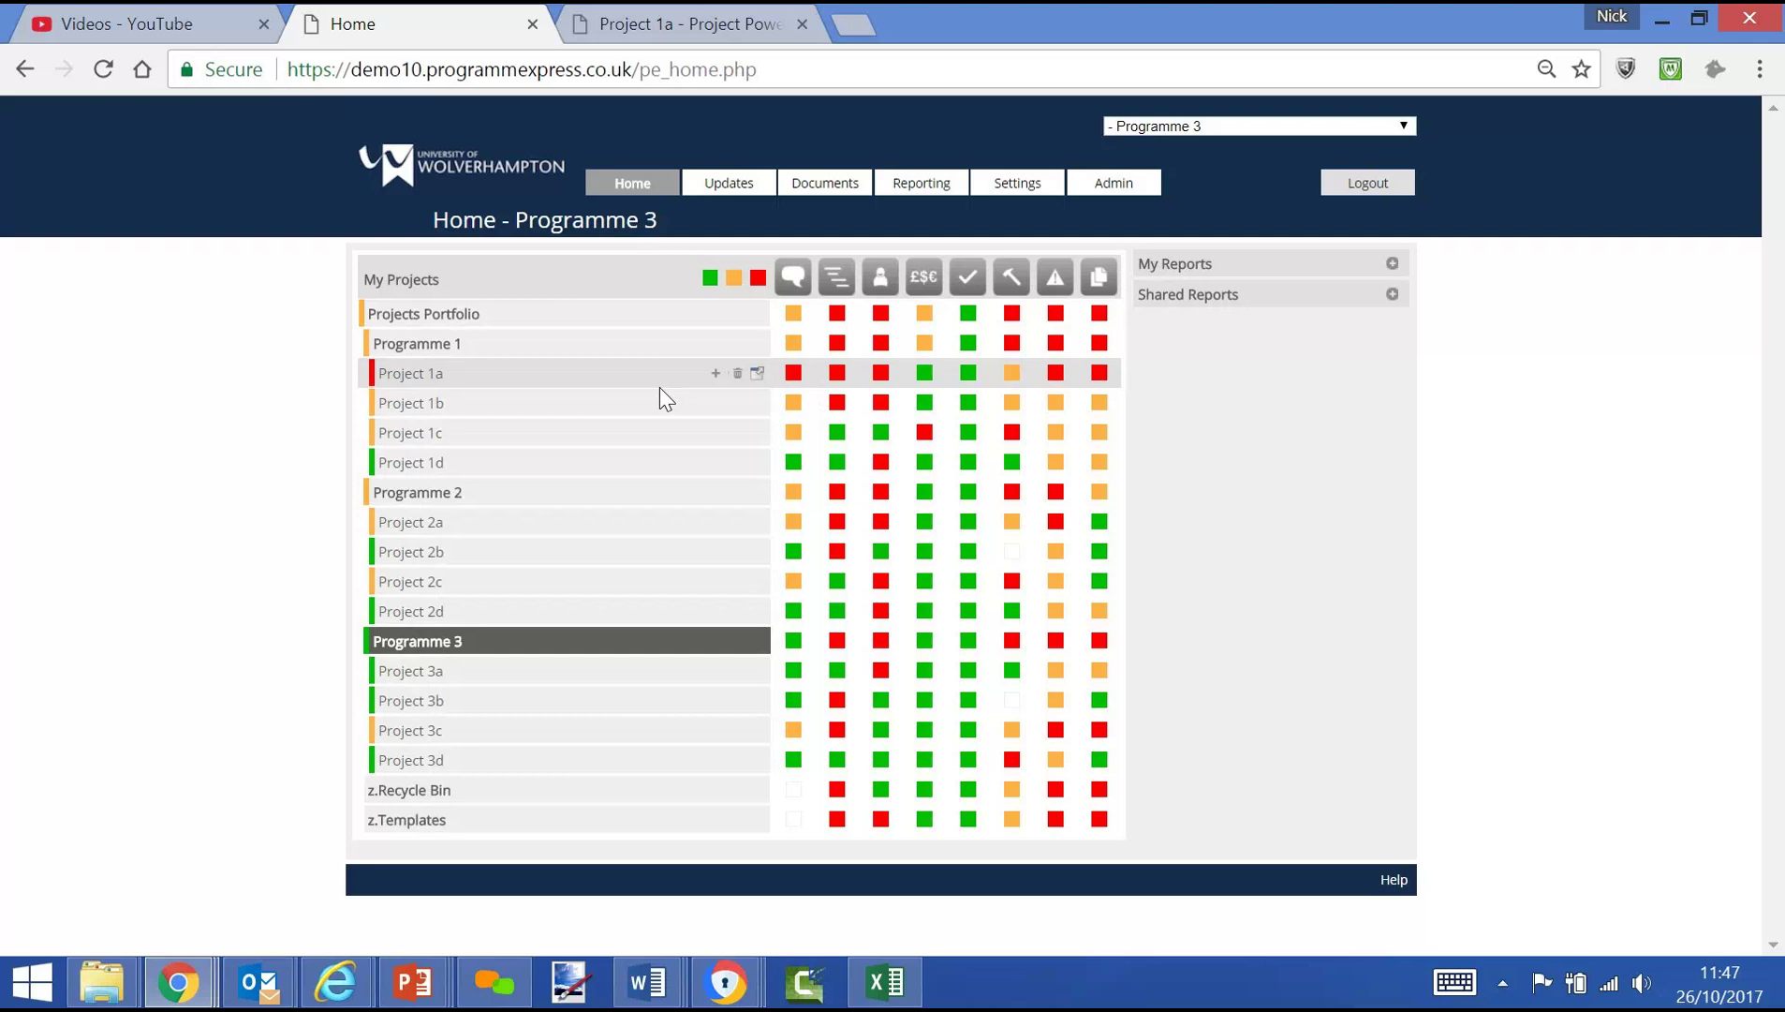
Hide green and amber RAG statuses so only red remain, then select Project 1c
{"action": "left_click", "coordinate": [710, 280]}
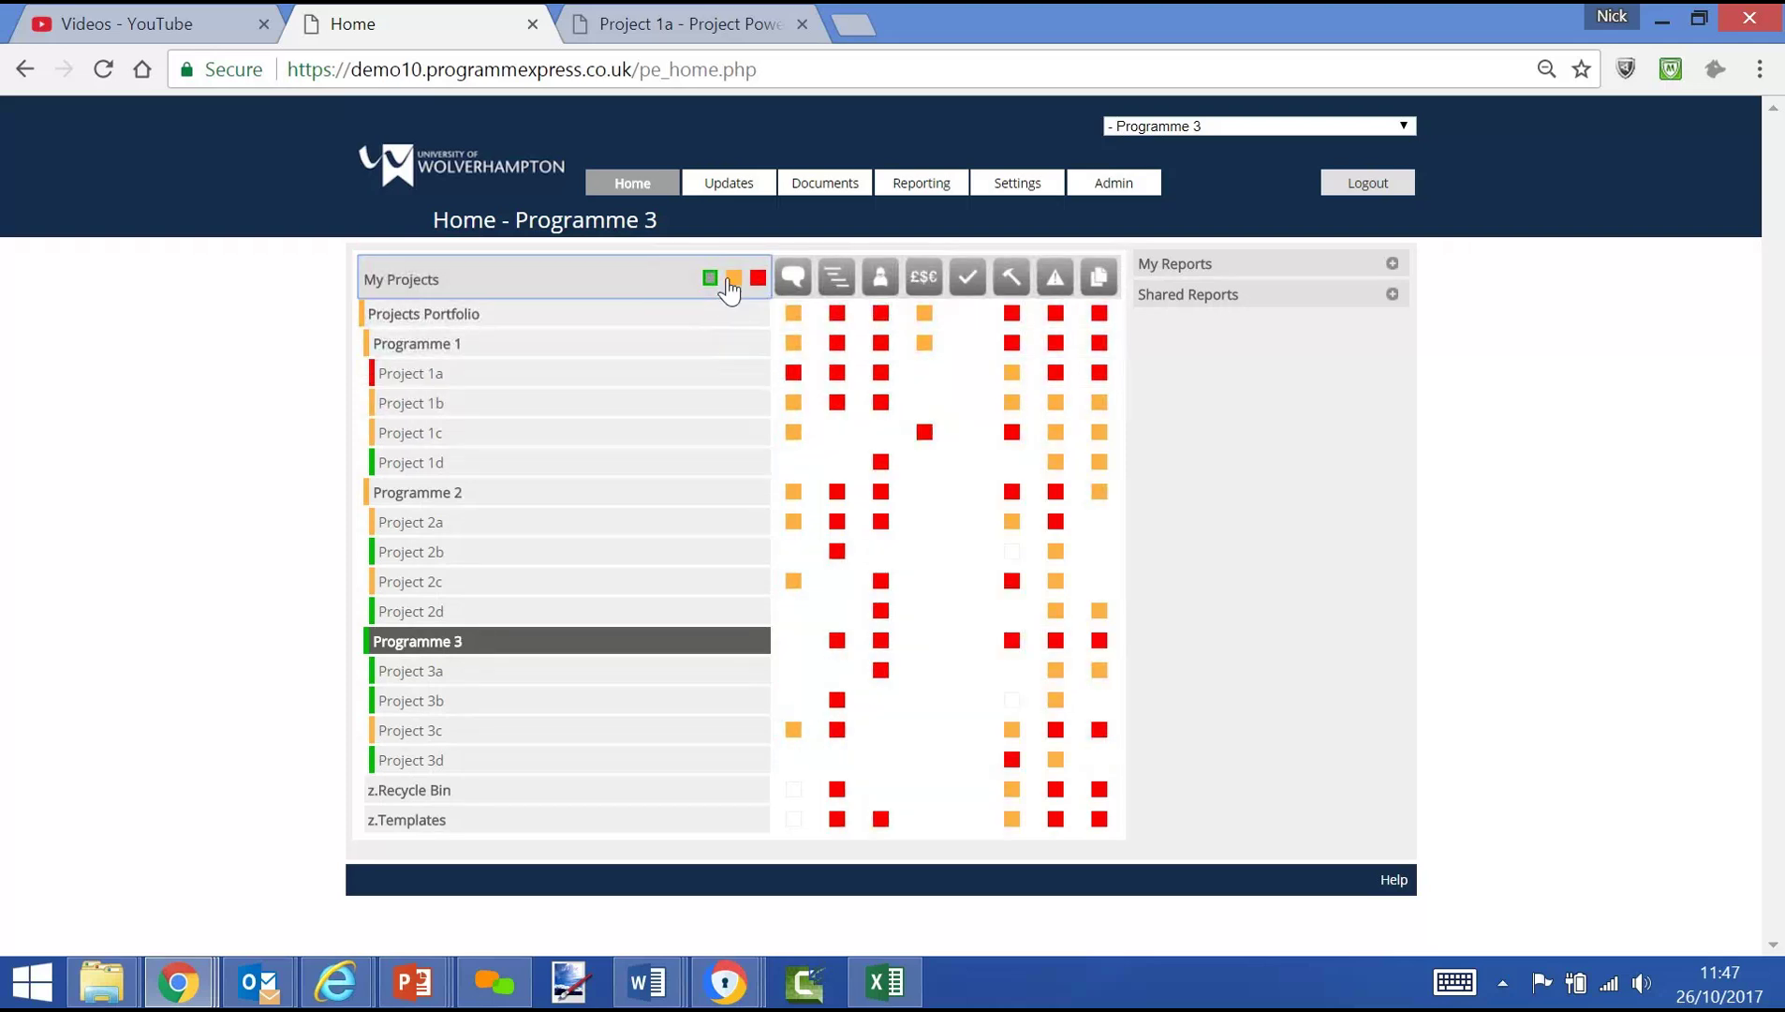
{"action": "left_click", "coordinate": [732, 278]}
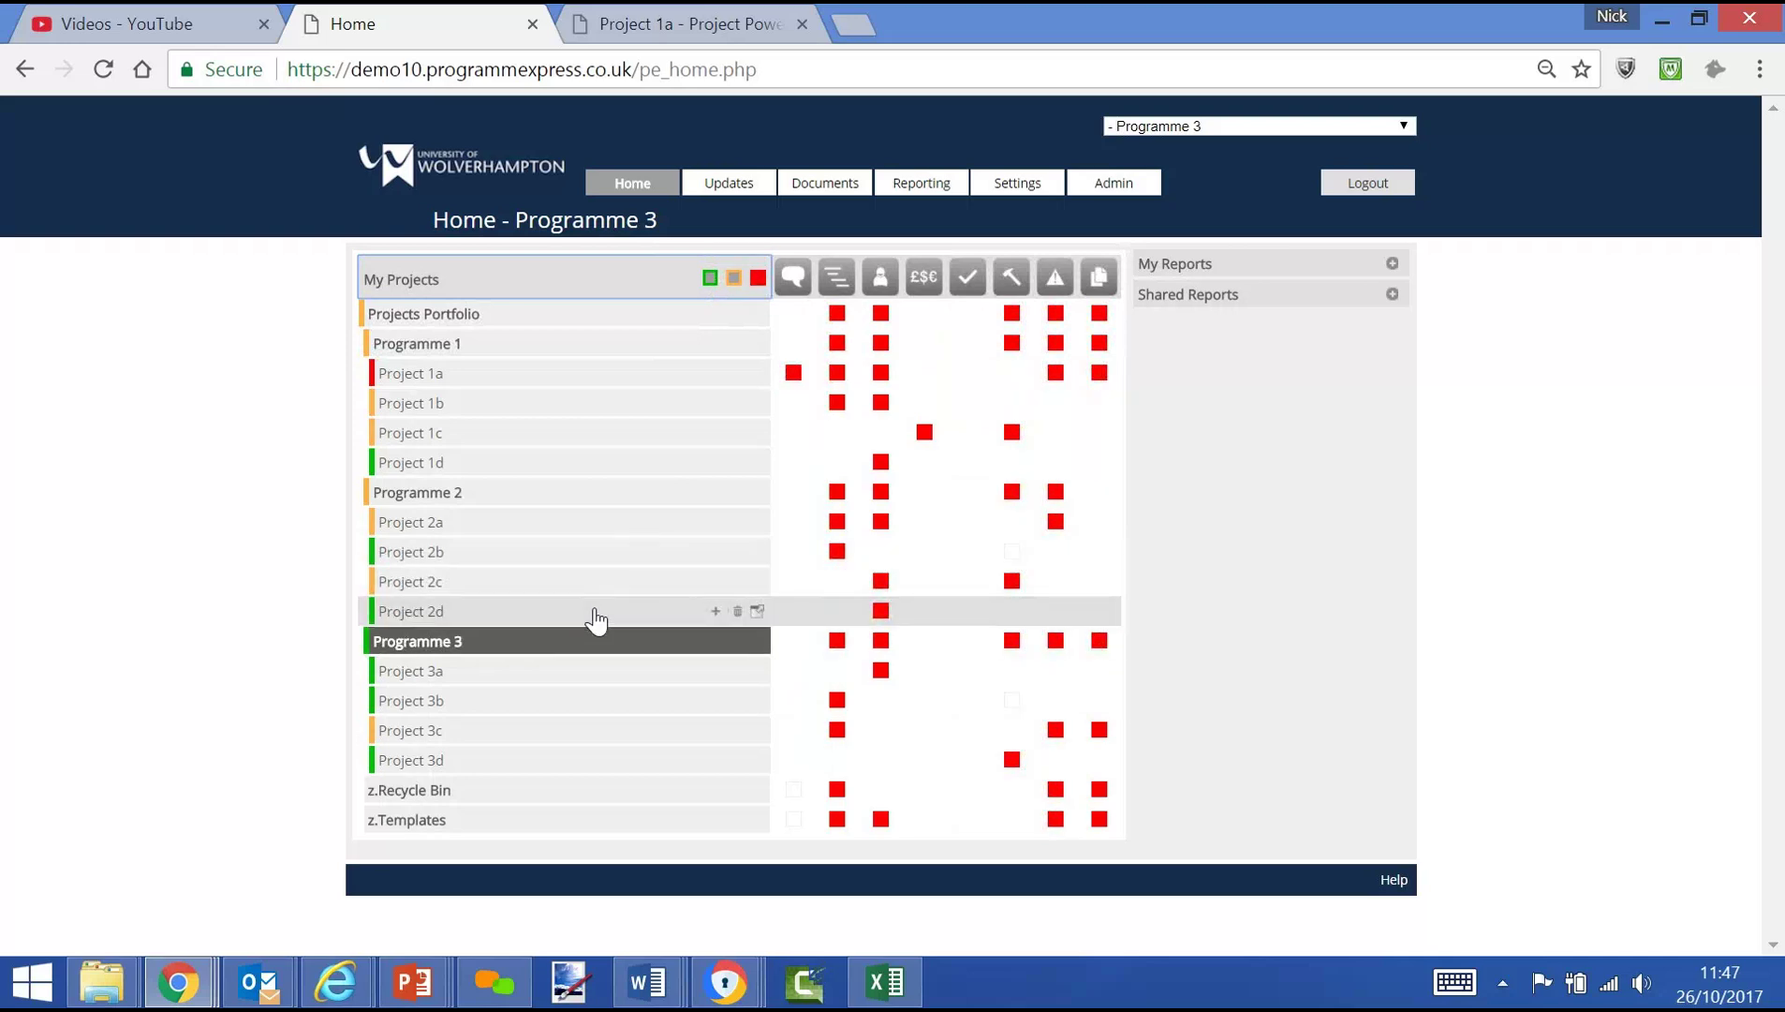
{"action": "left_click", "coordinate": [461, 433]}
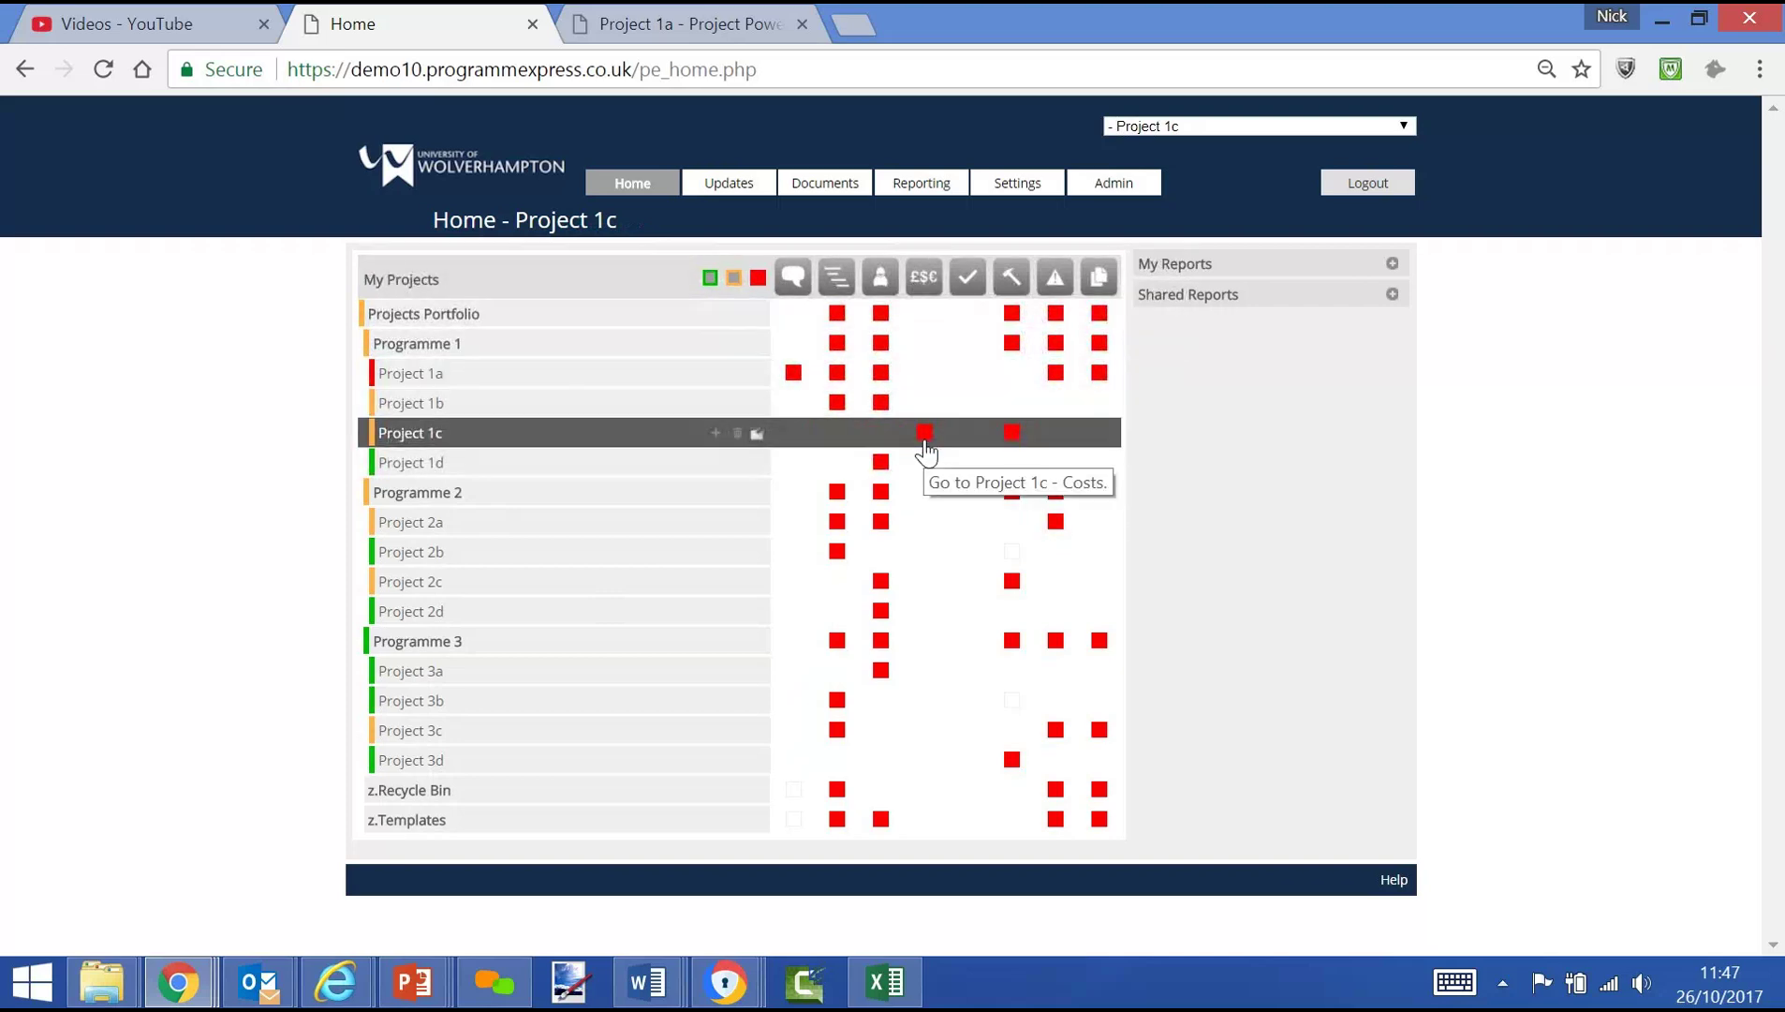
Review Project 1c's four cost items (planned 600.00, forecast 800.00), then go back to the home dashboard
{"action": "left_click", "coordinate": [925, 436]}
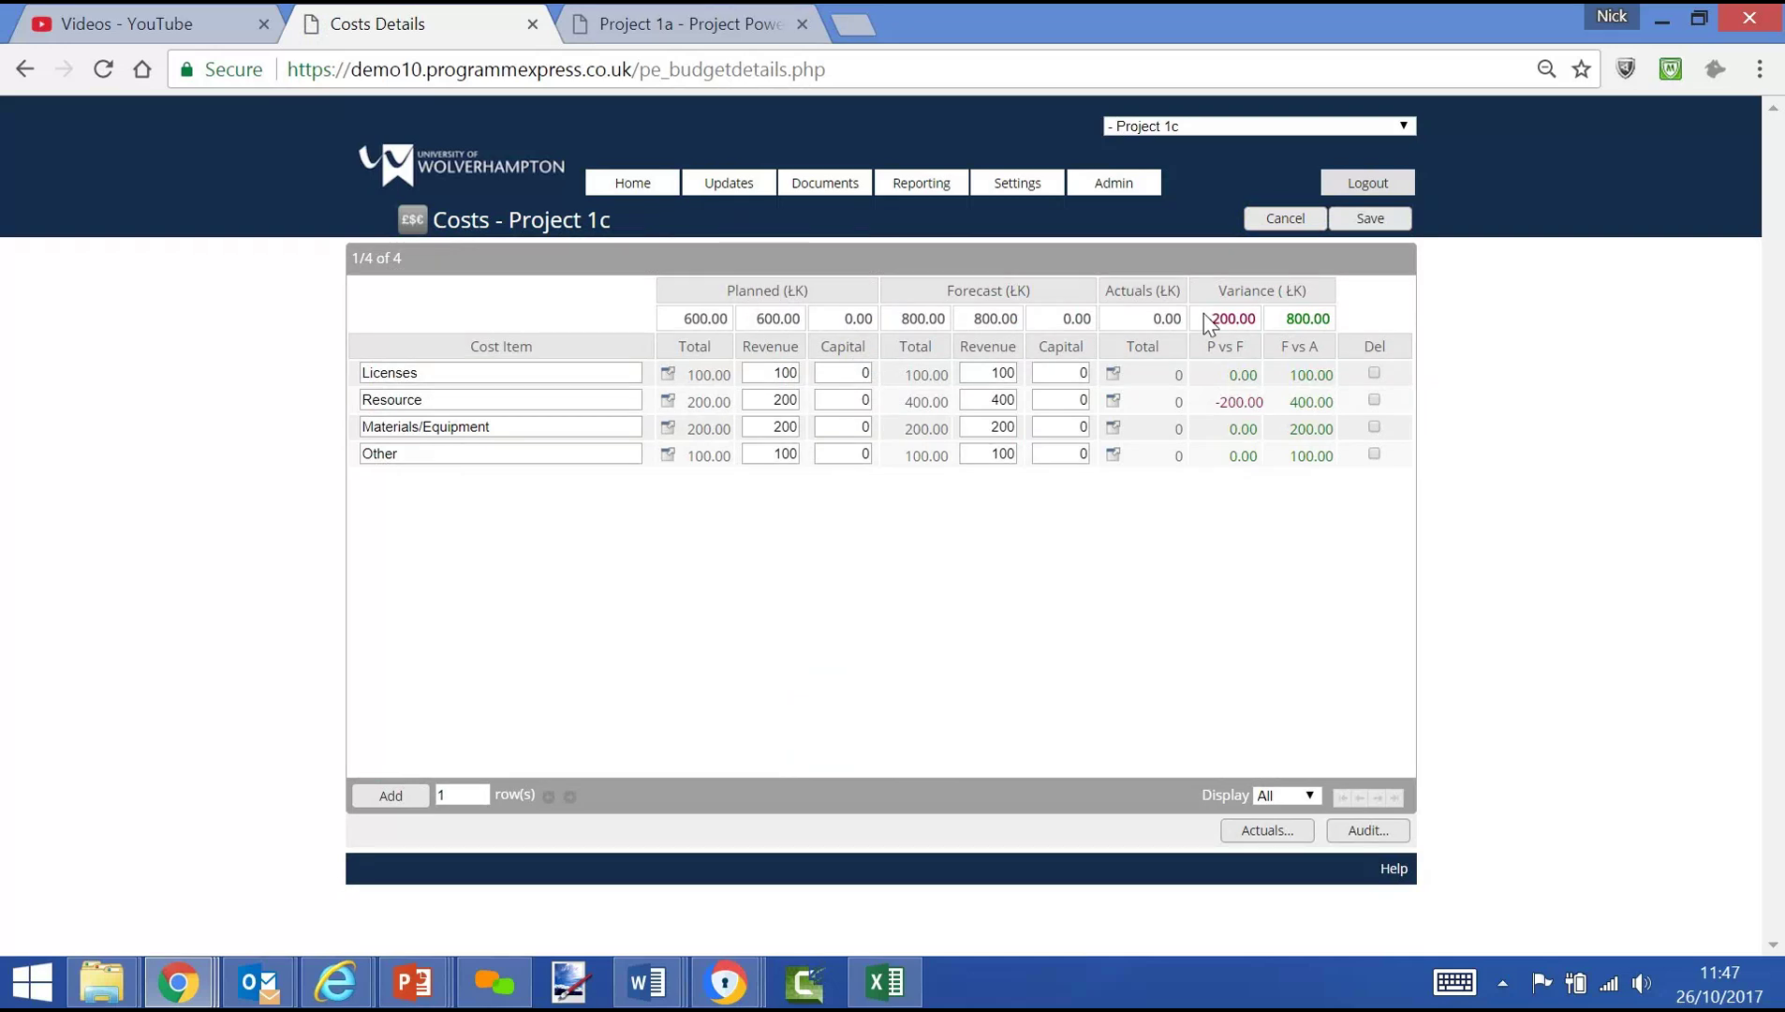
{"action": "left_click", "coordinate": [635, 194]}
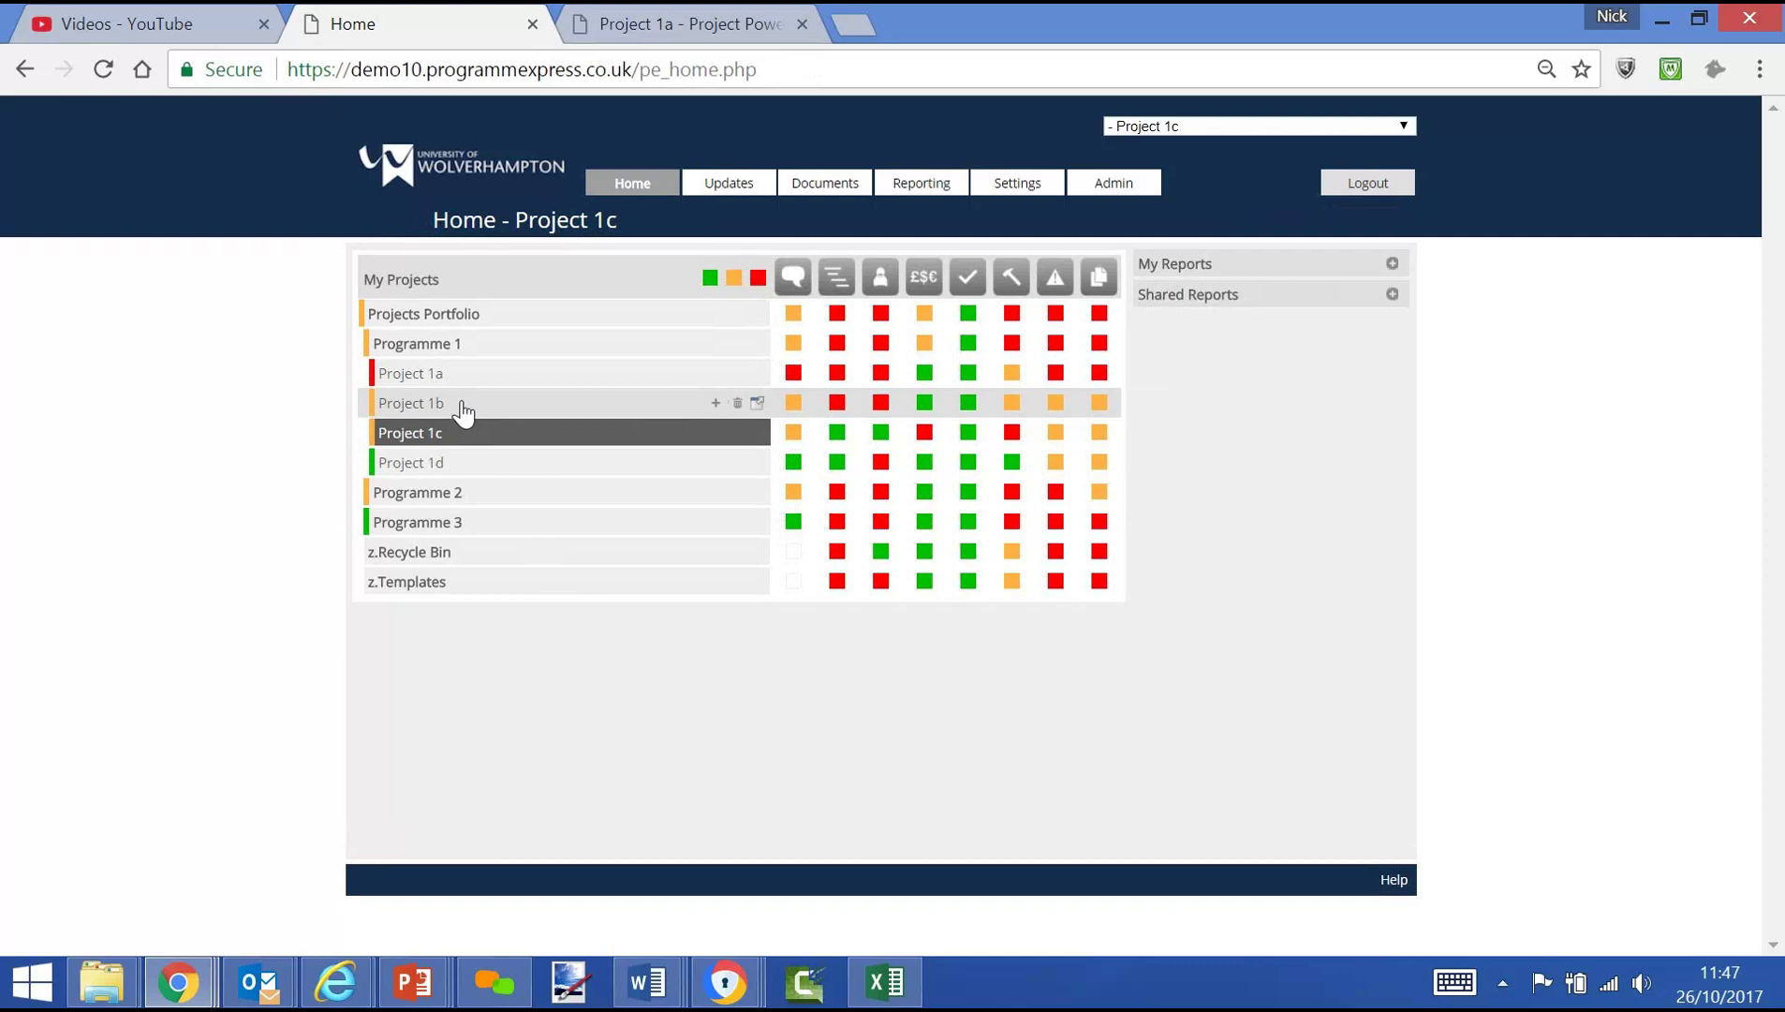
Collapse Programme 2, Programme 1 and then Projects Portfolio in the project tree
{"action": "left_click", "coordinate": [455, 507]}
{"action": "left_click", "coordinate": [454, 503]}
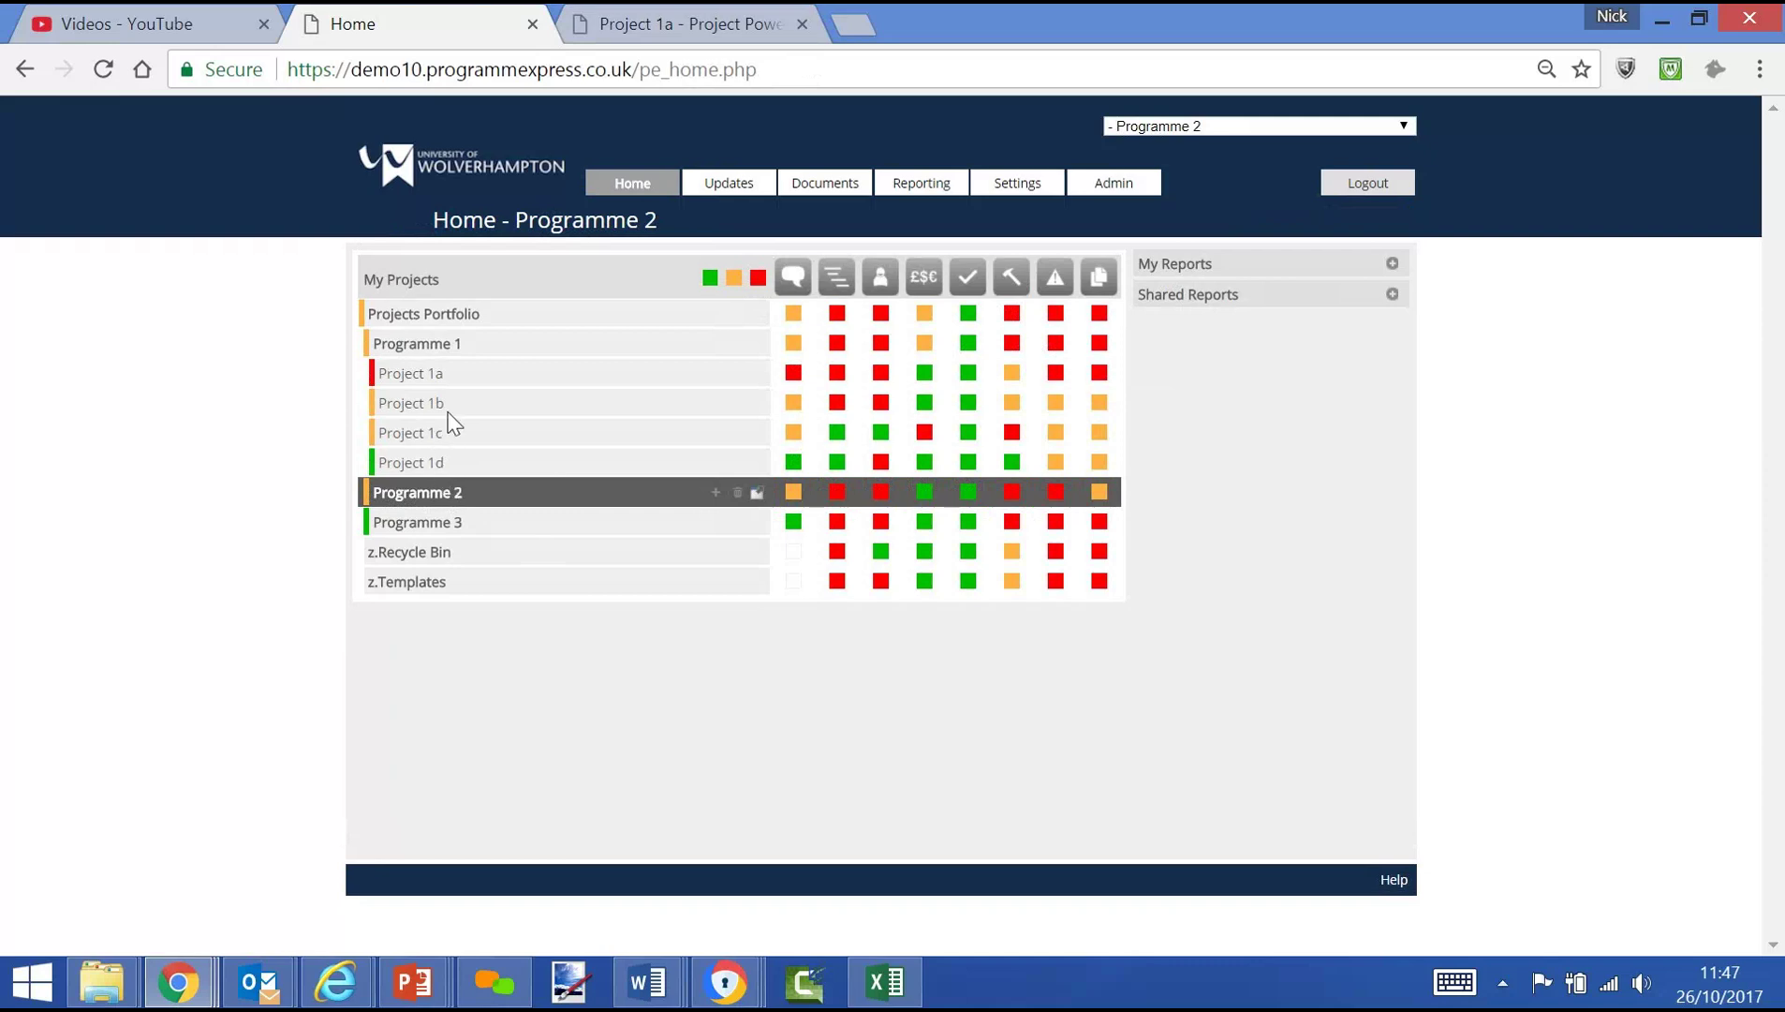
{"action": "left_click", "coordinate": [448, 351]}
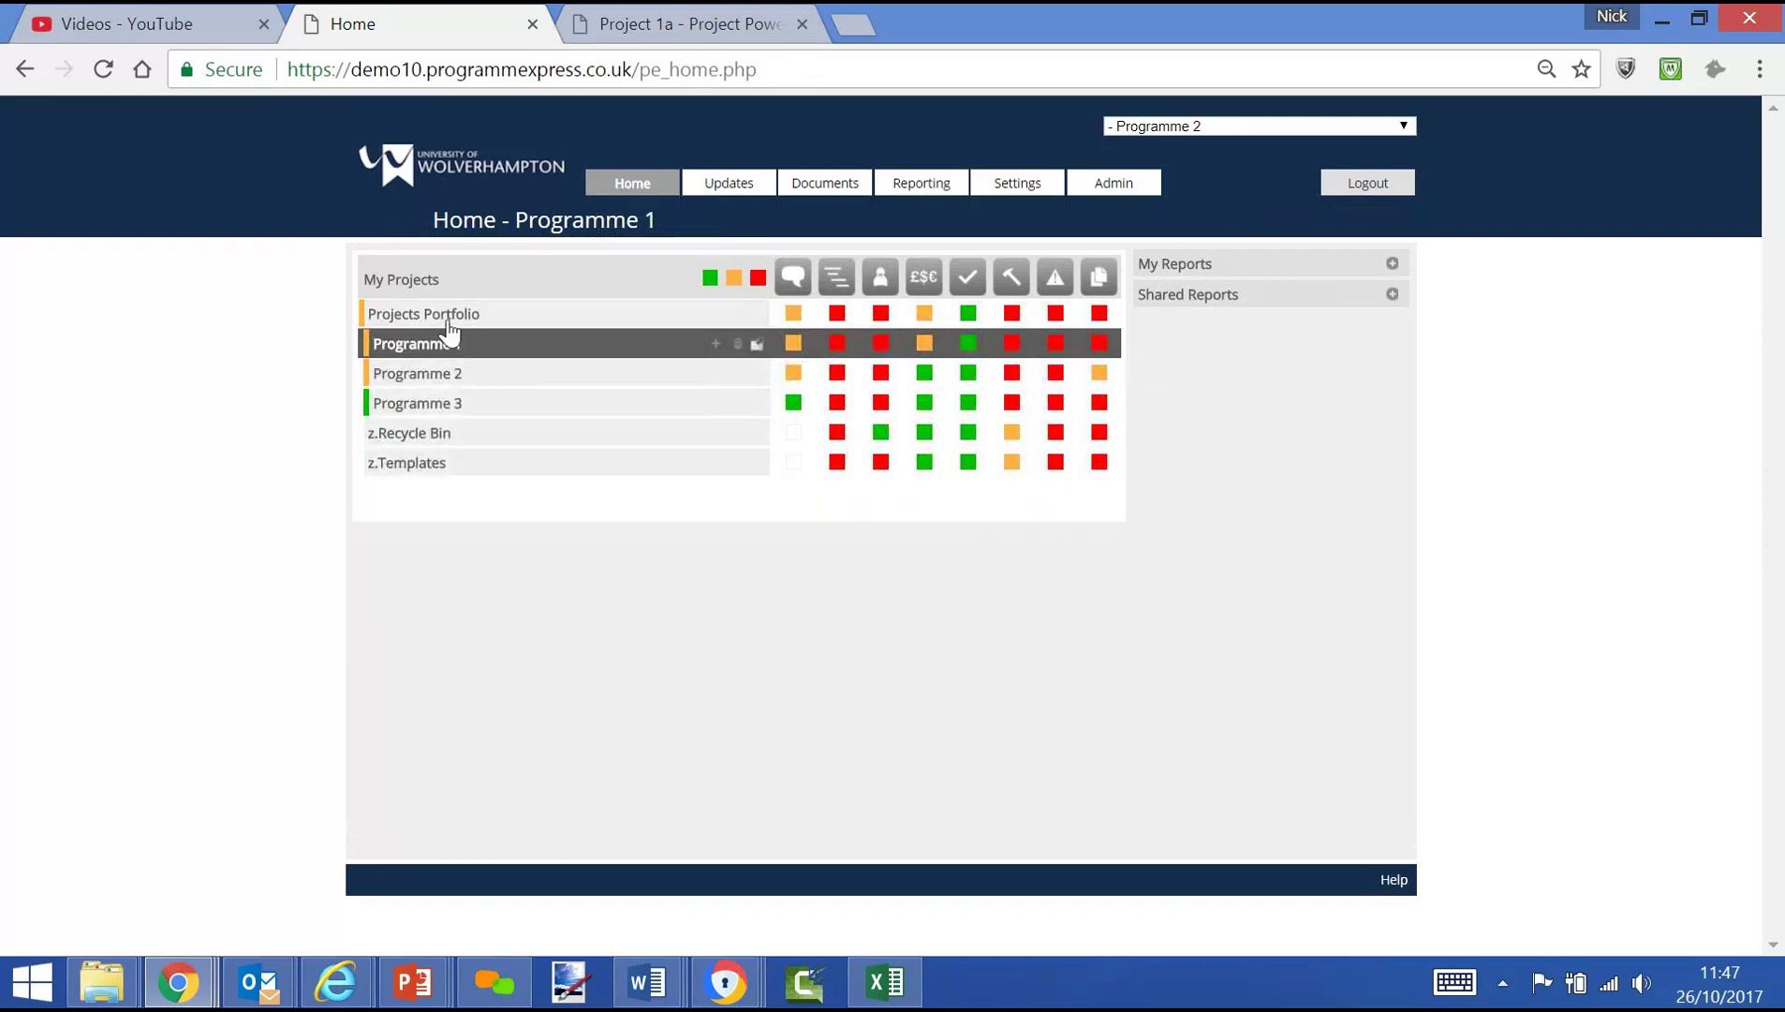
{"action": "left_click", "coordinate": [448, 316]}
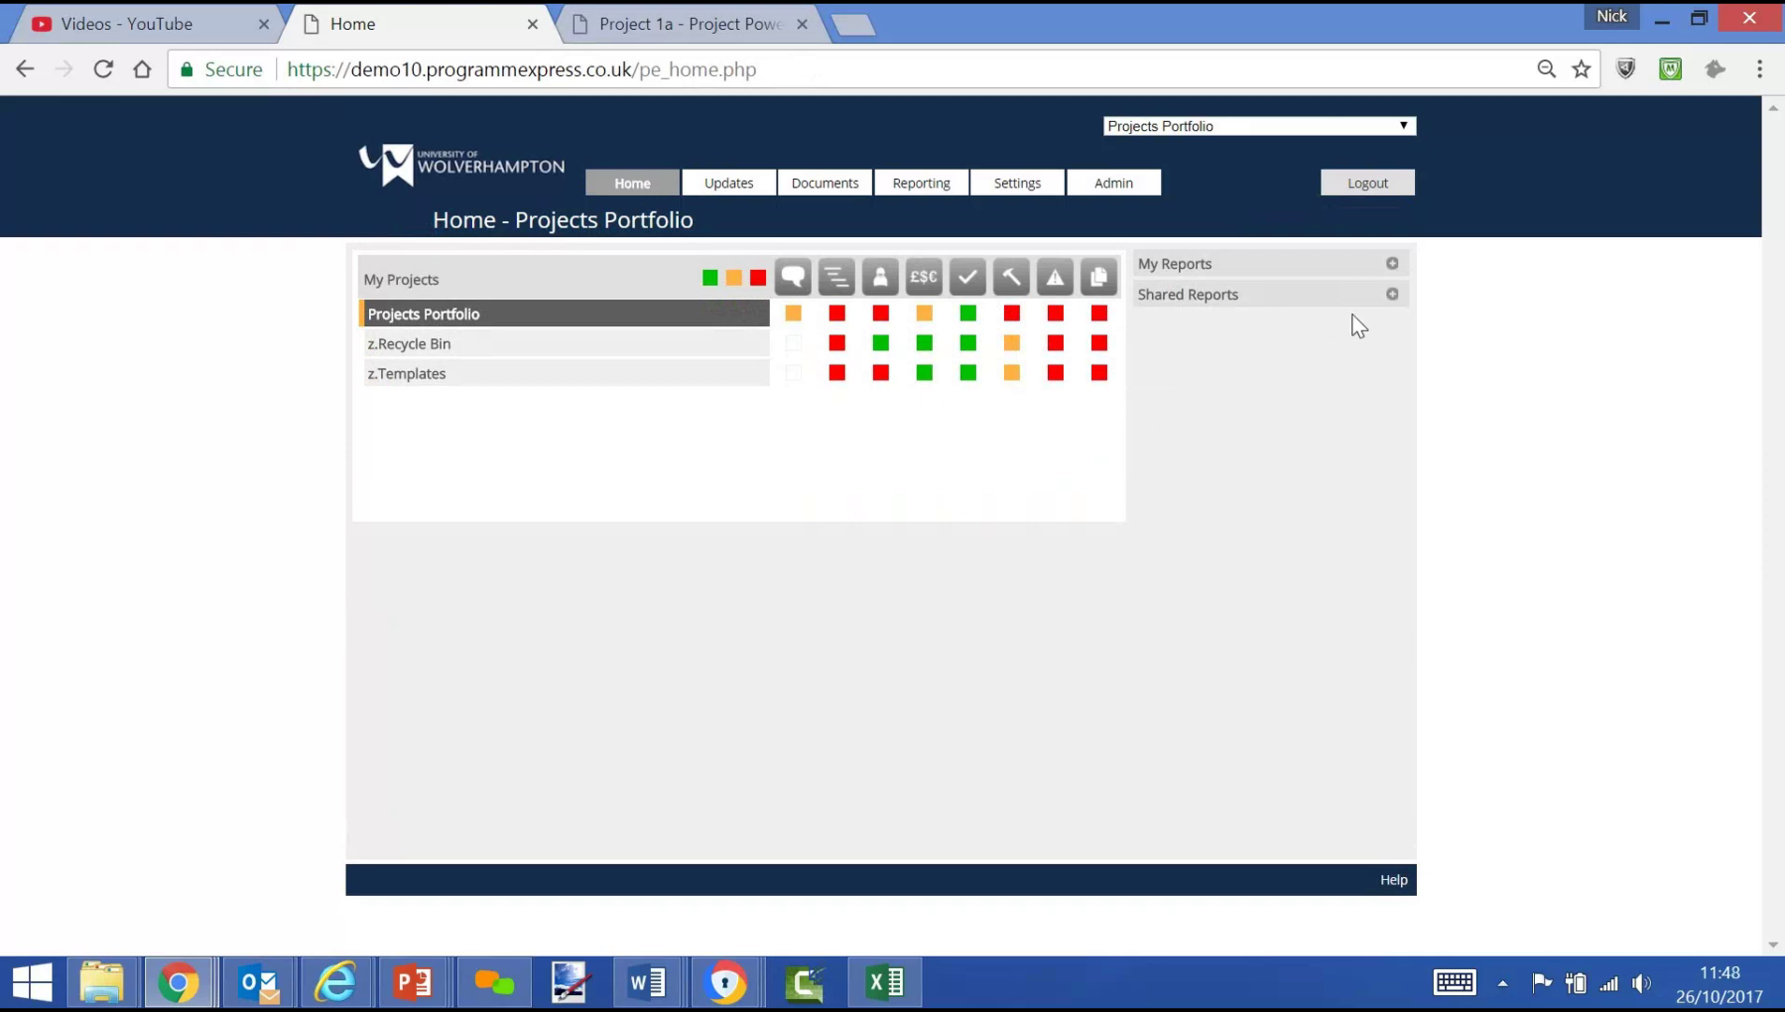
Generate the '1.Reporting Pack - RAG Status Summary' PDF from Shared Reports
{"action": "left_click", "coordinate": [1392, 296]}
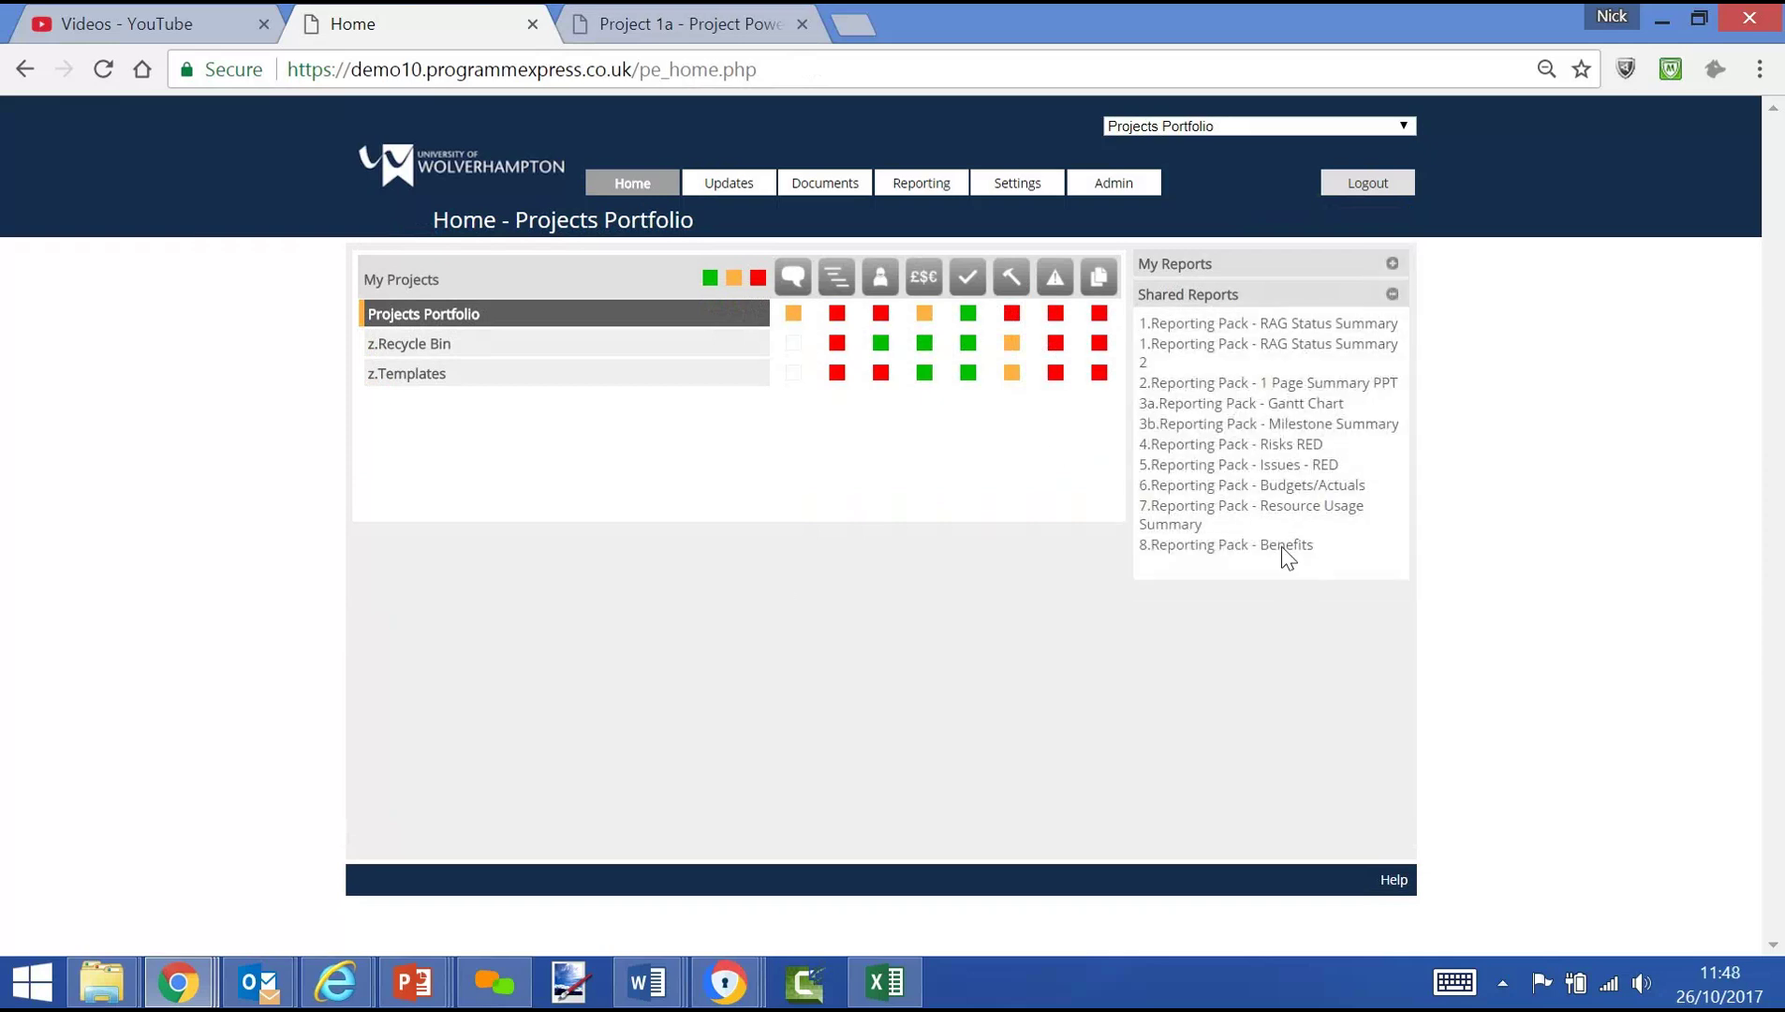
{"action": "left_click", "coordinate": [1219, 328]}
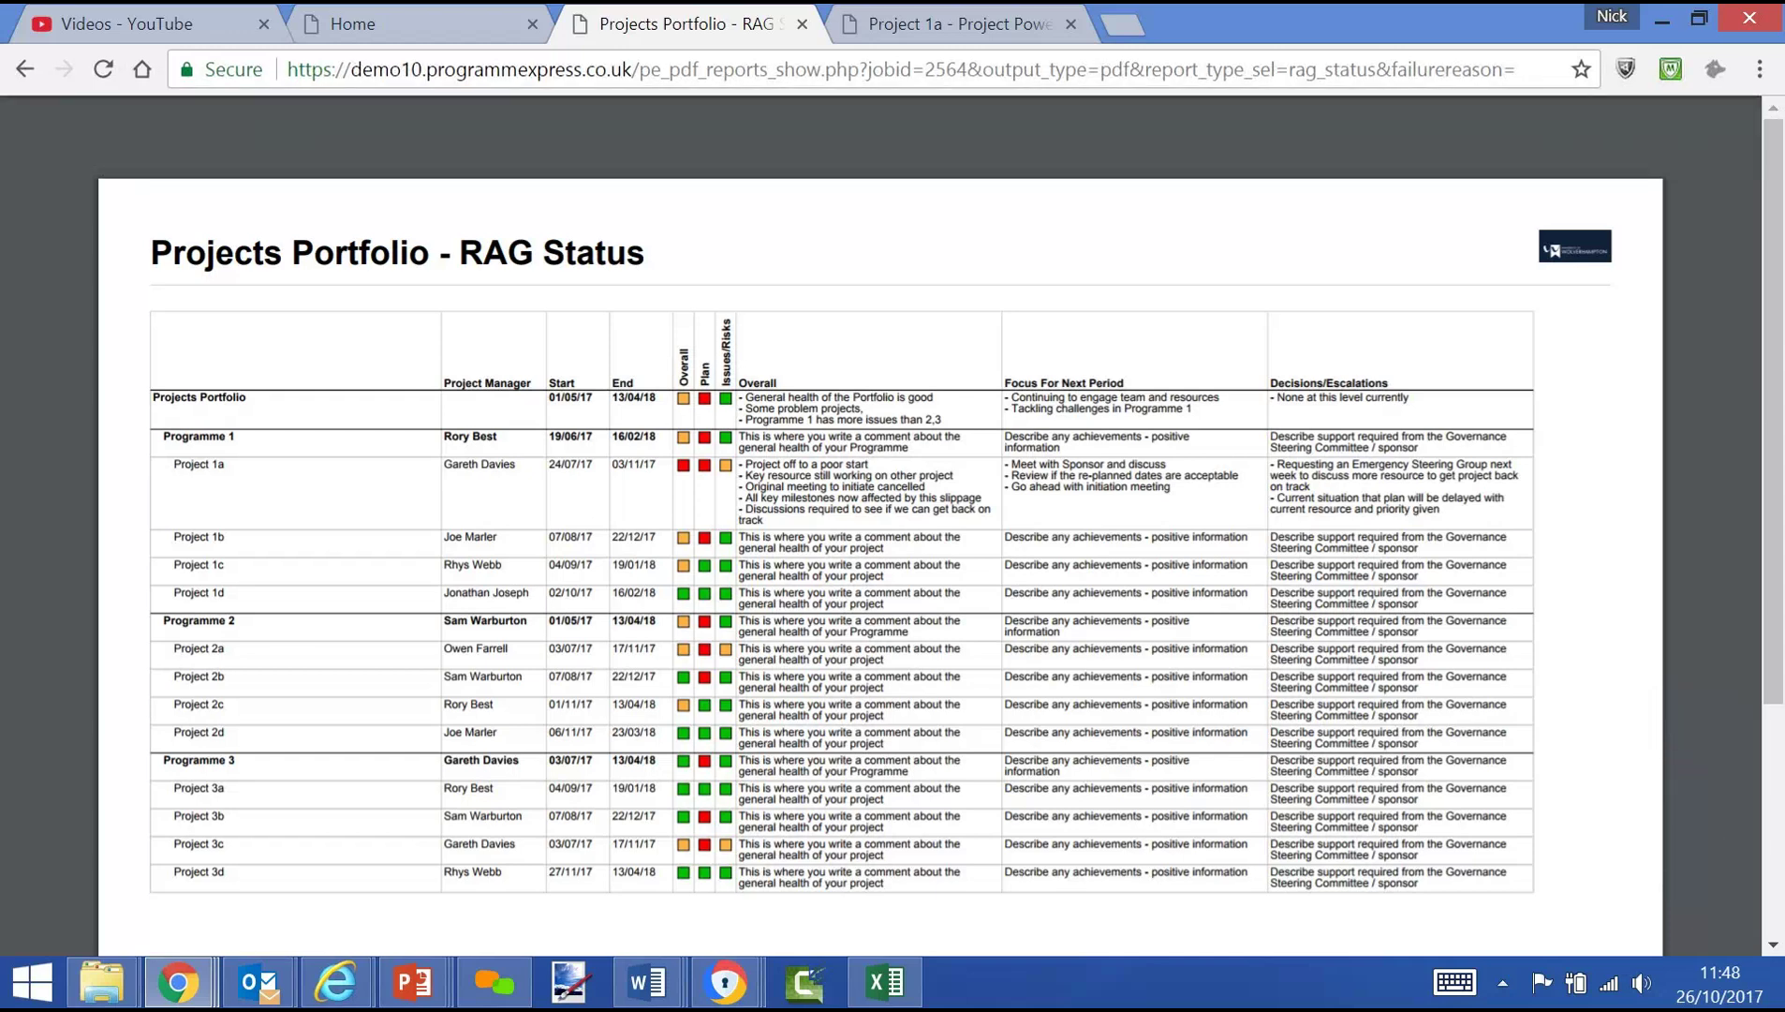
Look over the '3a.Reporting Pack - Gantt Chart' PDF, then return to the Projects Portfolio home page
{"action": "left_click", "coordinate": [358, 26]}
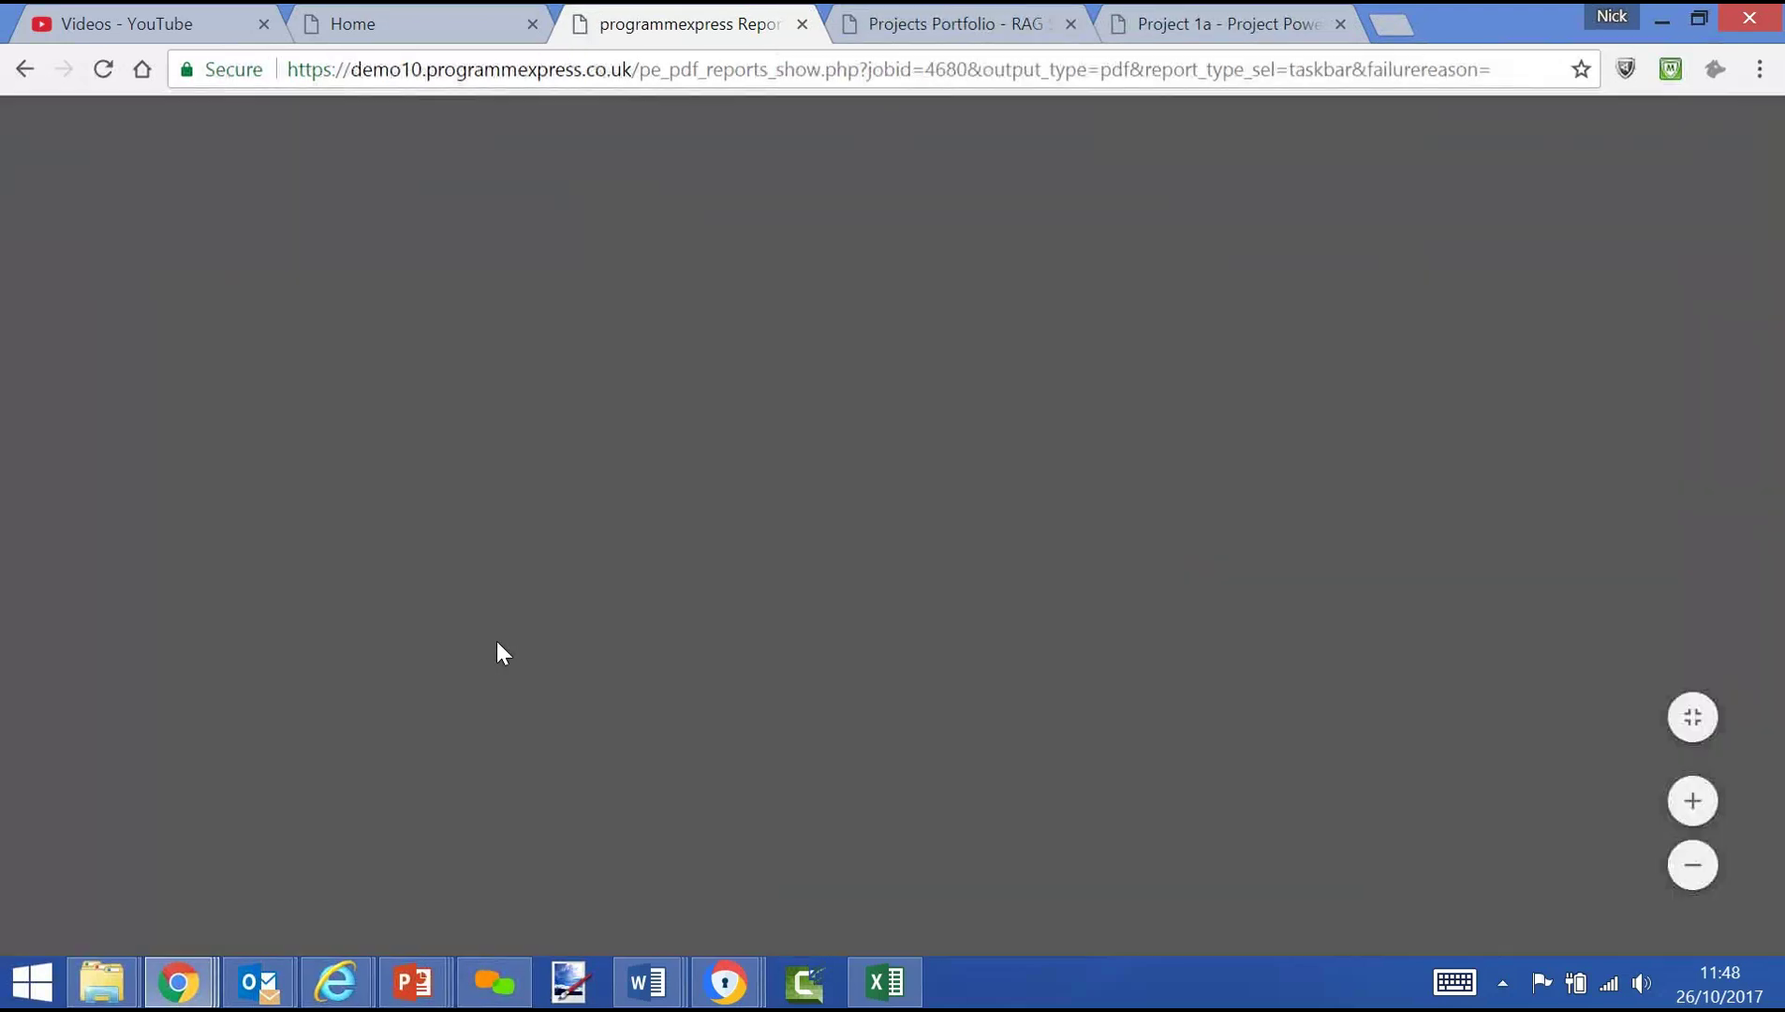
{"action": "scroll", "coordinate": [496, 640], "scroll_direction": "down", "scroll_amount": 5}
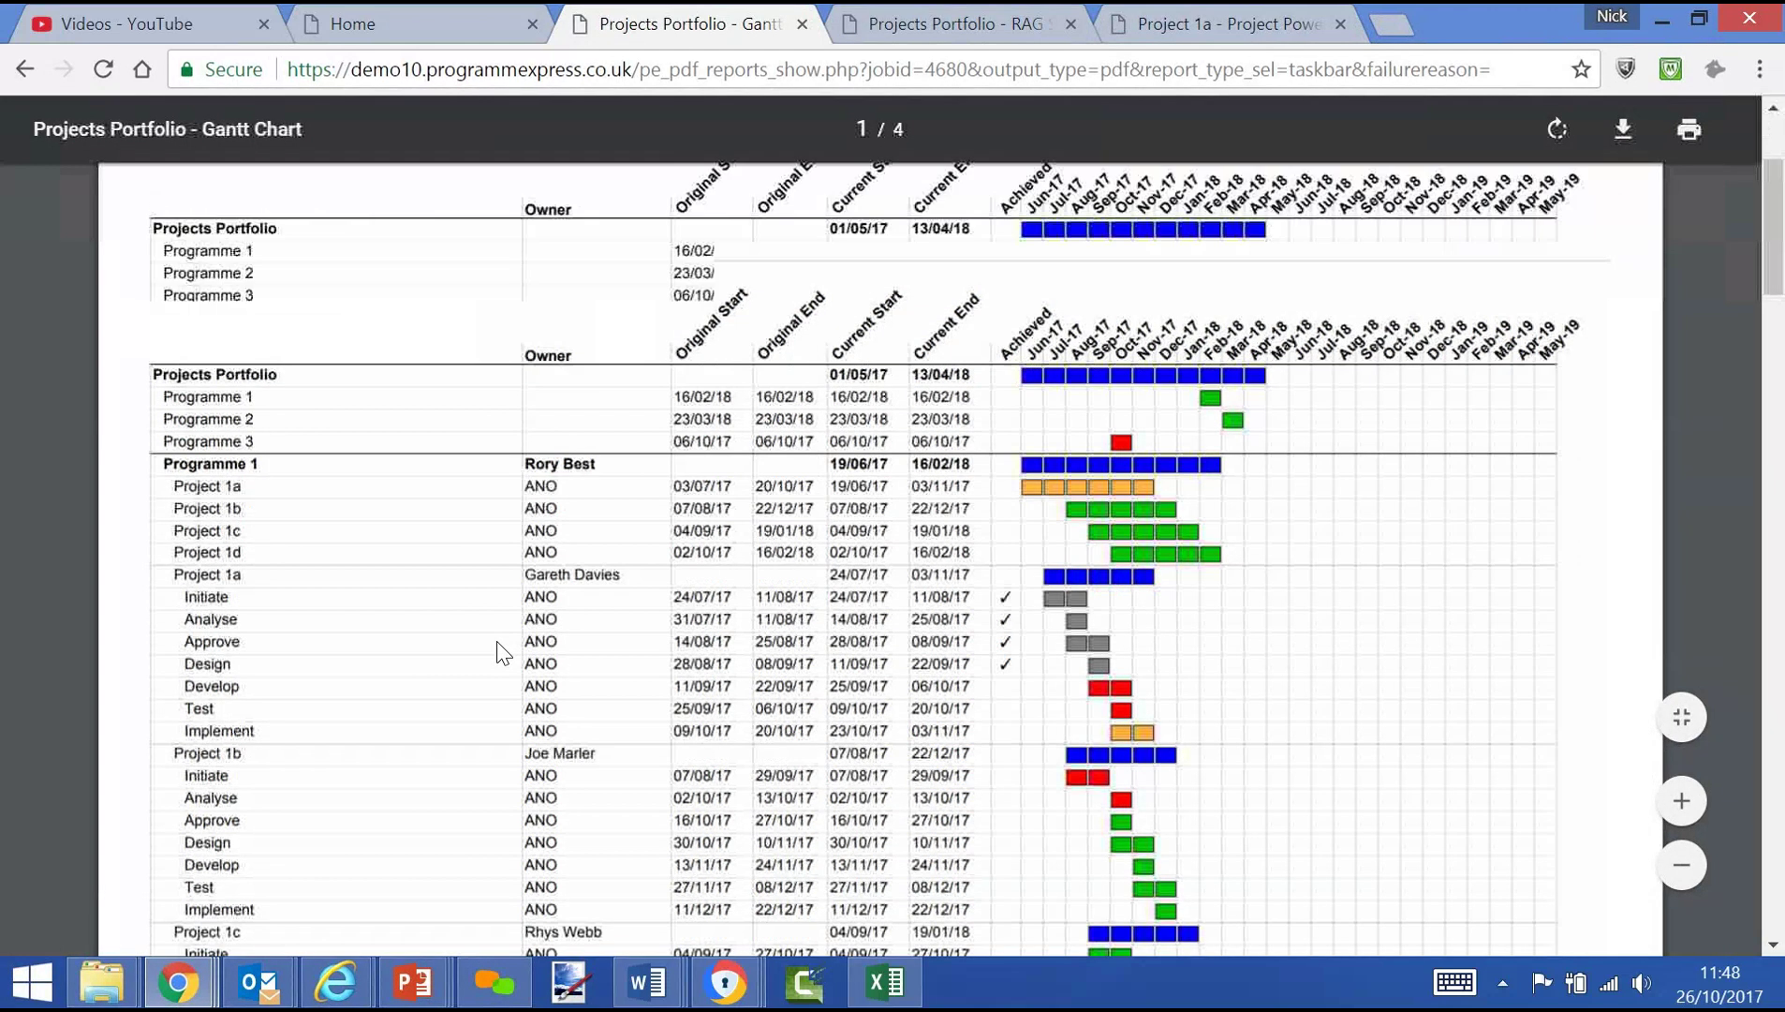
{"action": "scroll", "coordinate": [496, 639], "scroll_direction": "up", "scroll_amount": 5}
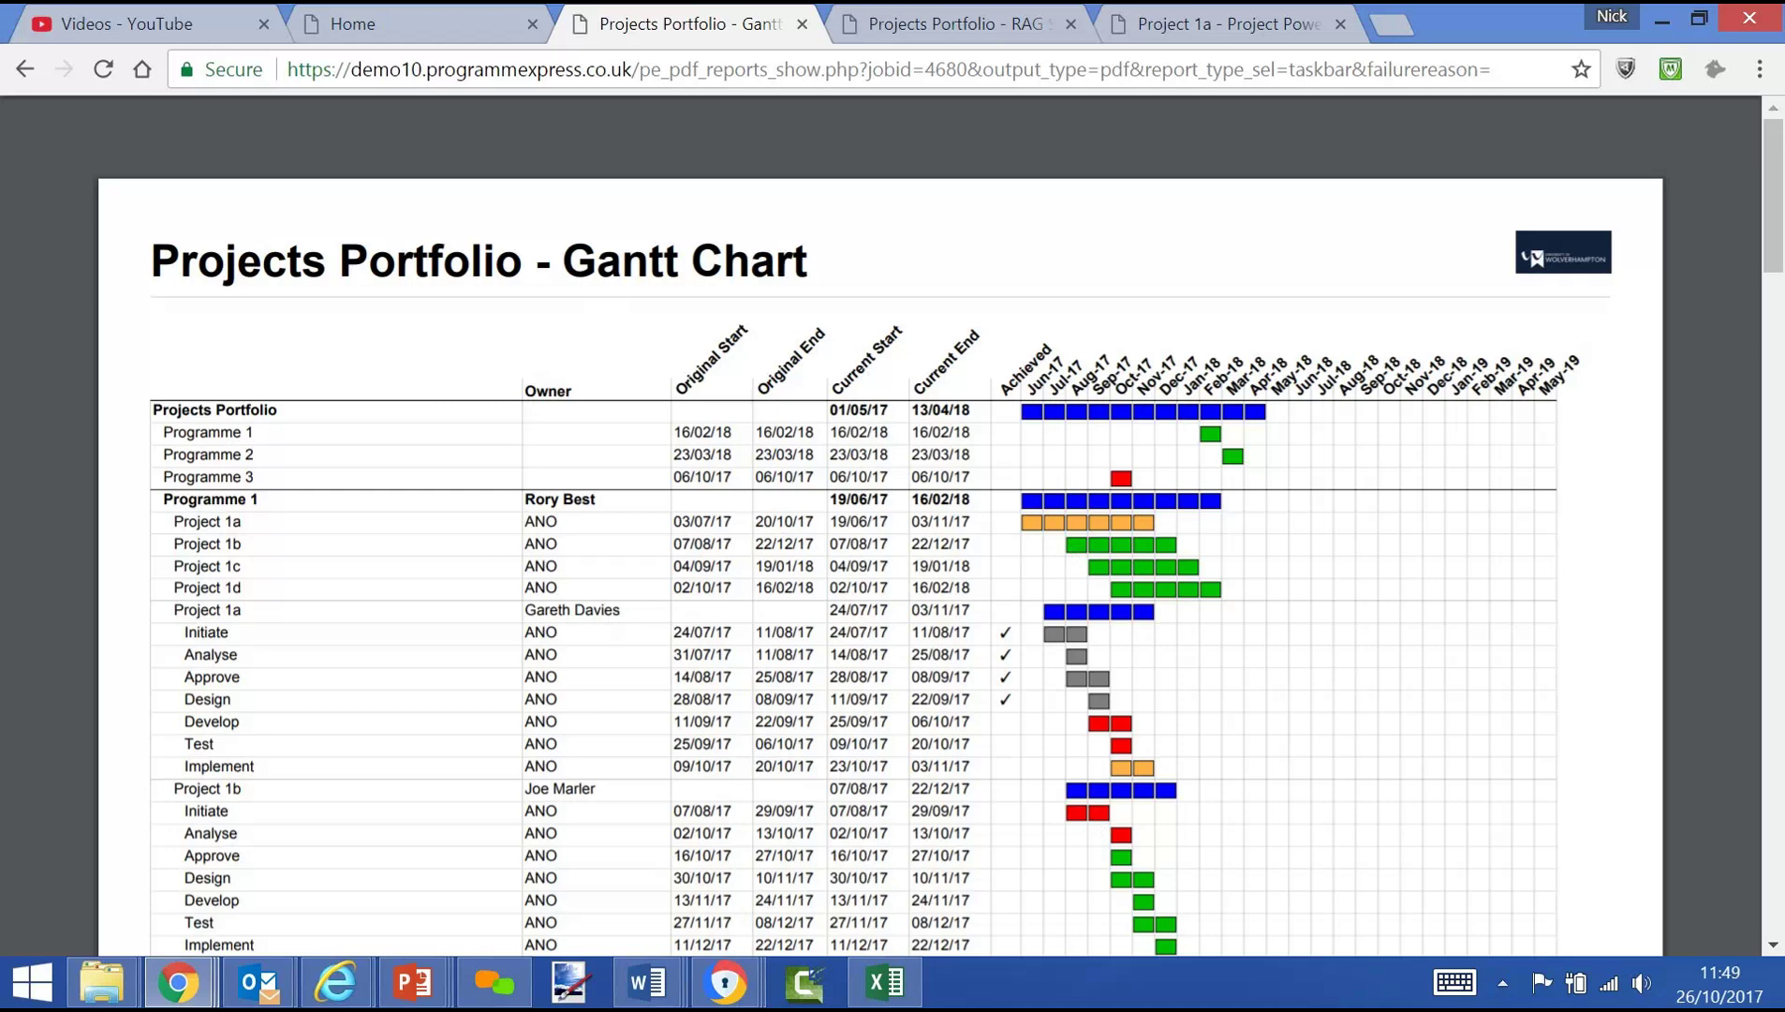
{"action": "left_click", "coordinate": [382, 29]}
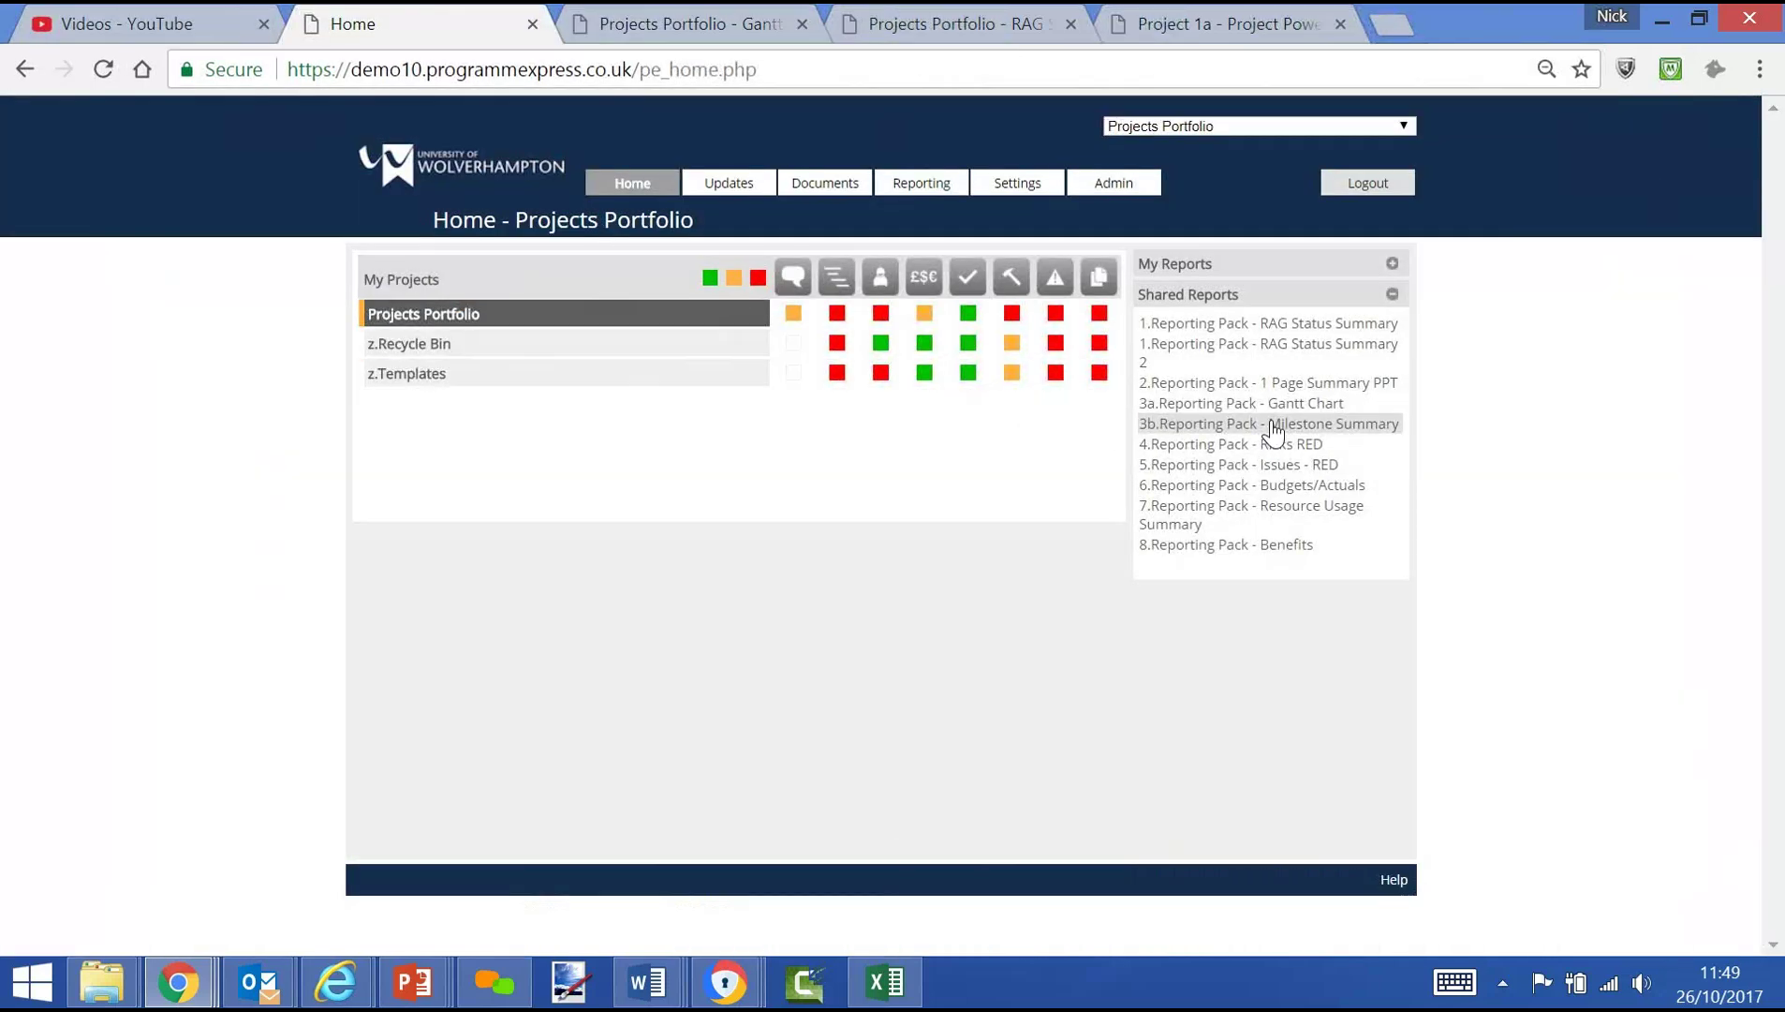
Generate and scroll through the '3b.Reporting Pack - Milestone Summary' PDF, then return Home
{"action": "left_click", "coordinate": [1272, 427]}
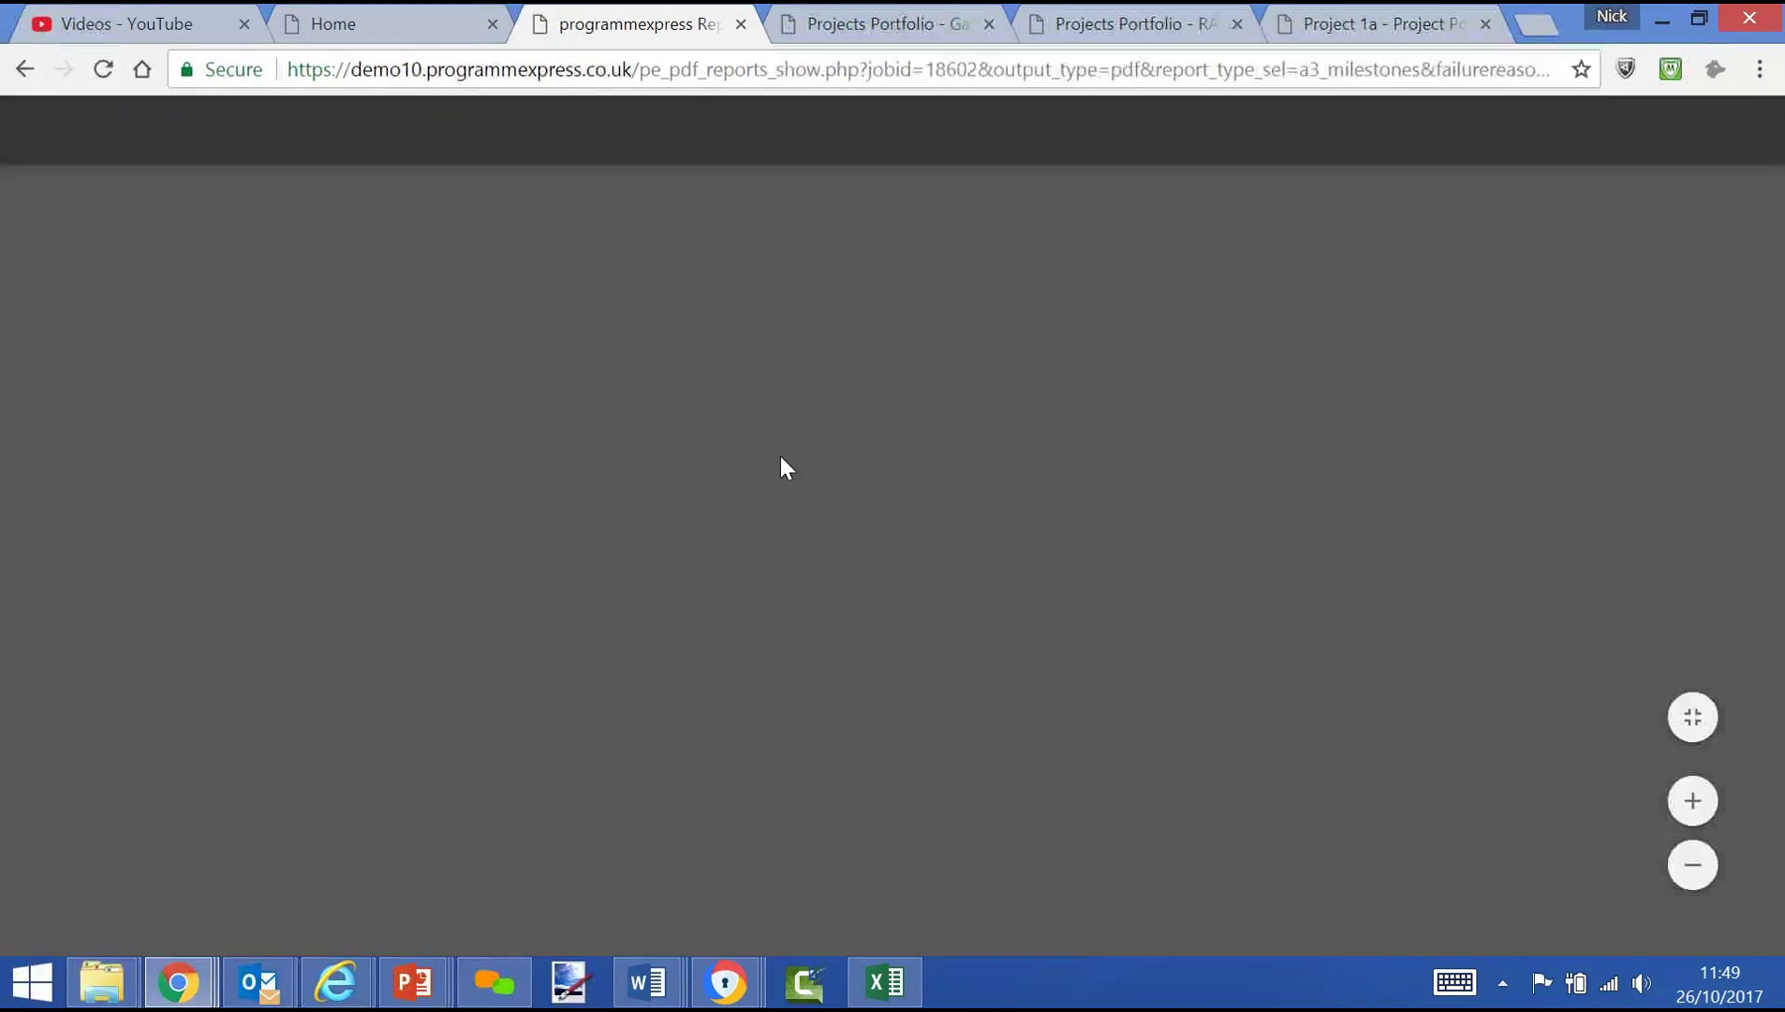
{"action": "scroll", "coordinate": [791, 487], "scroll_direction": "down", "scroll_amount": 3}
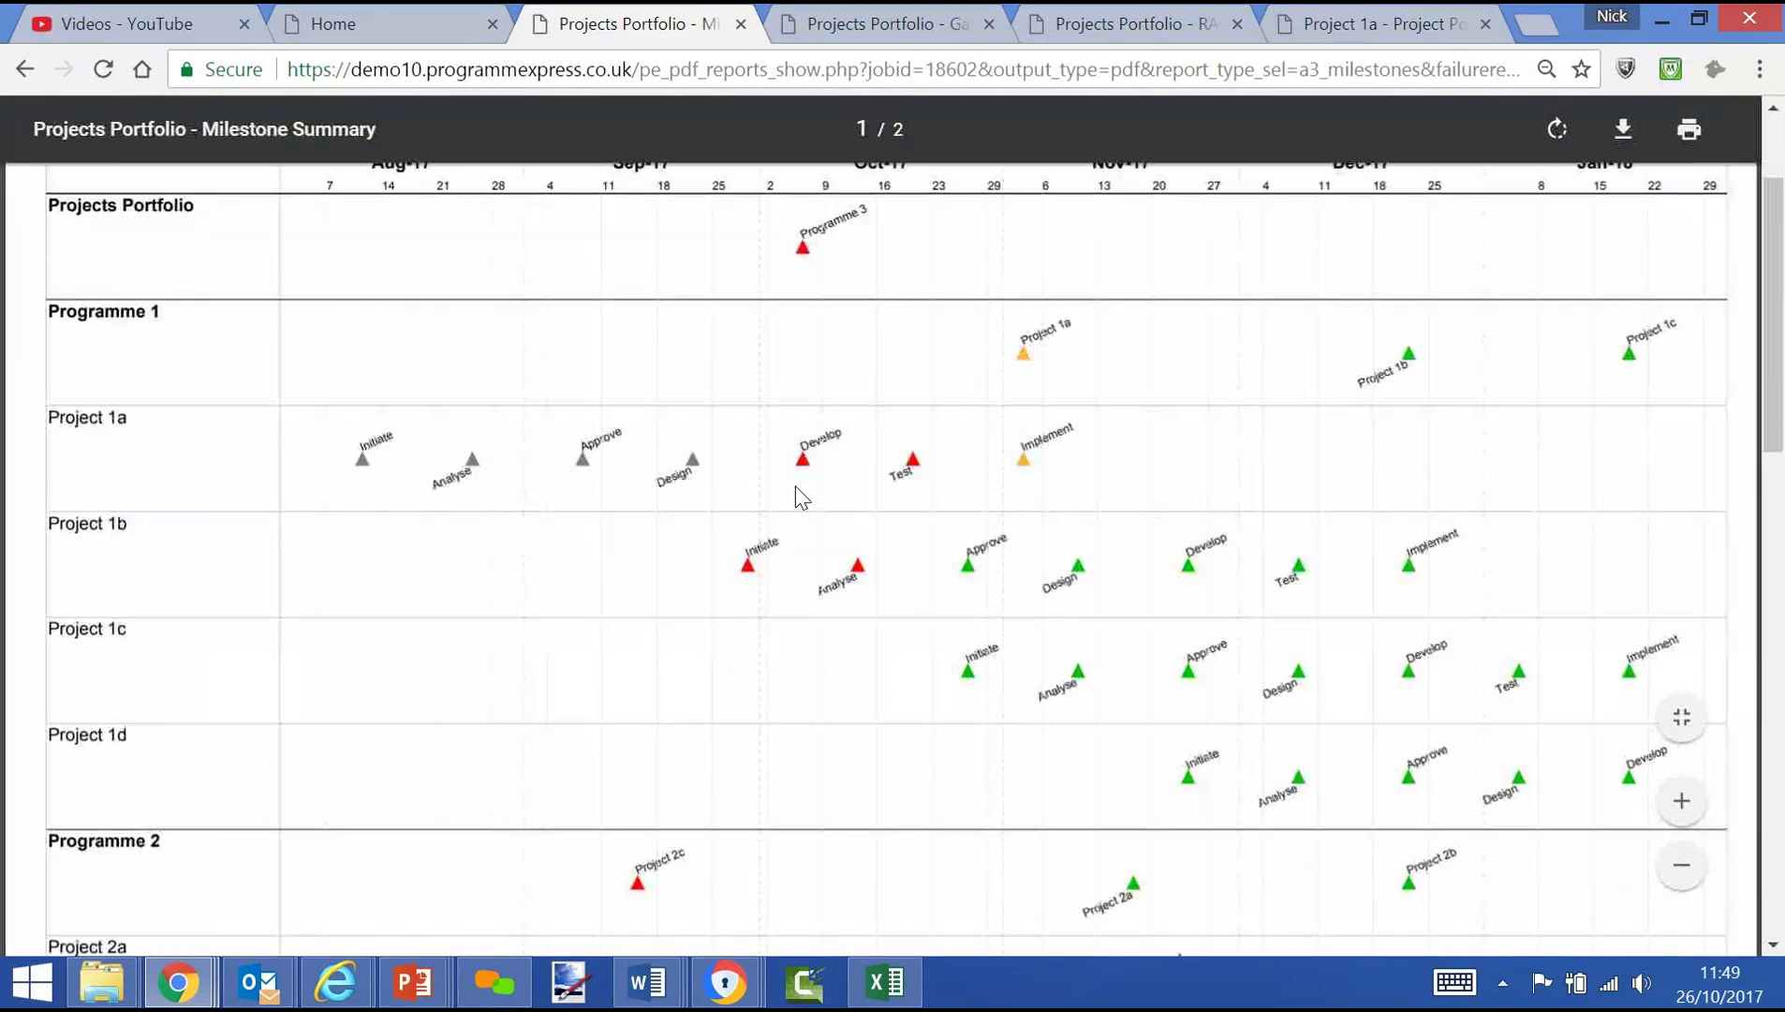
{"action": "scroll", "coordinate": [796, 501], "scroll_direction": "up", "scroll_amount": 2}
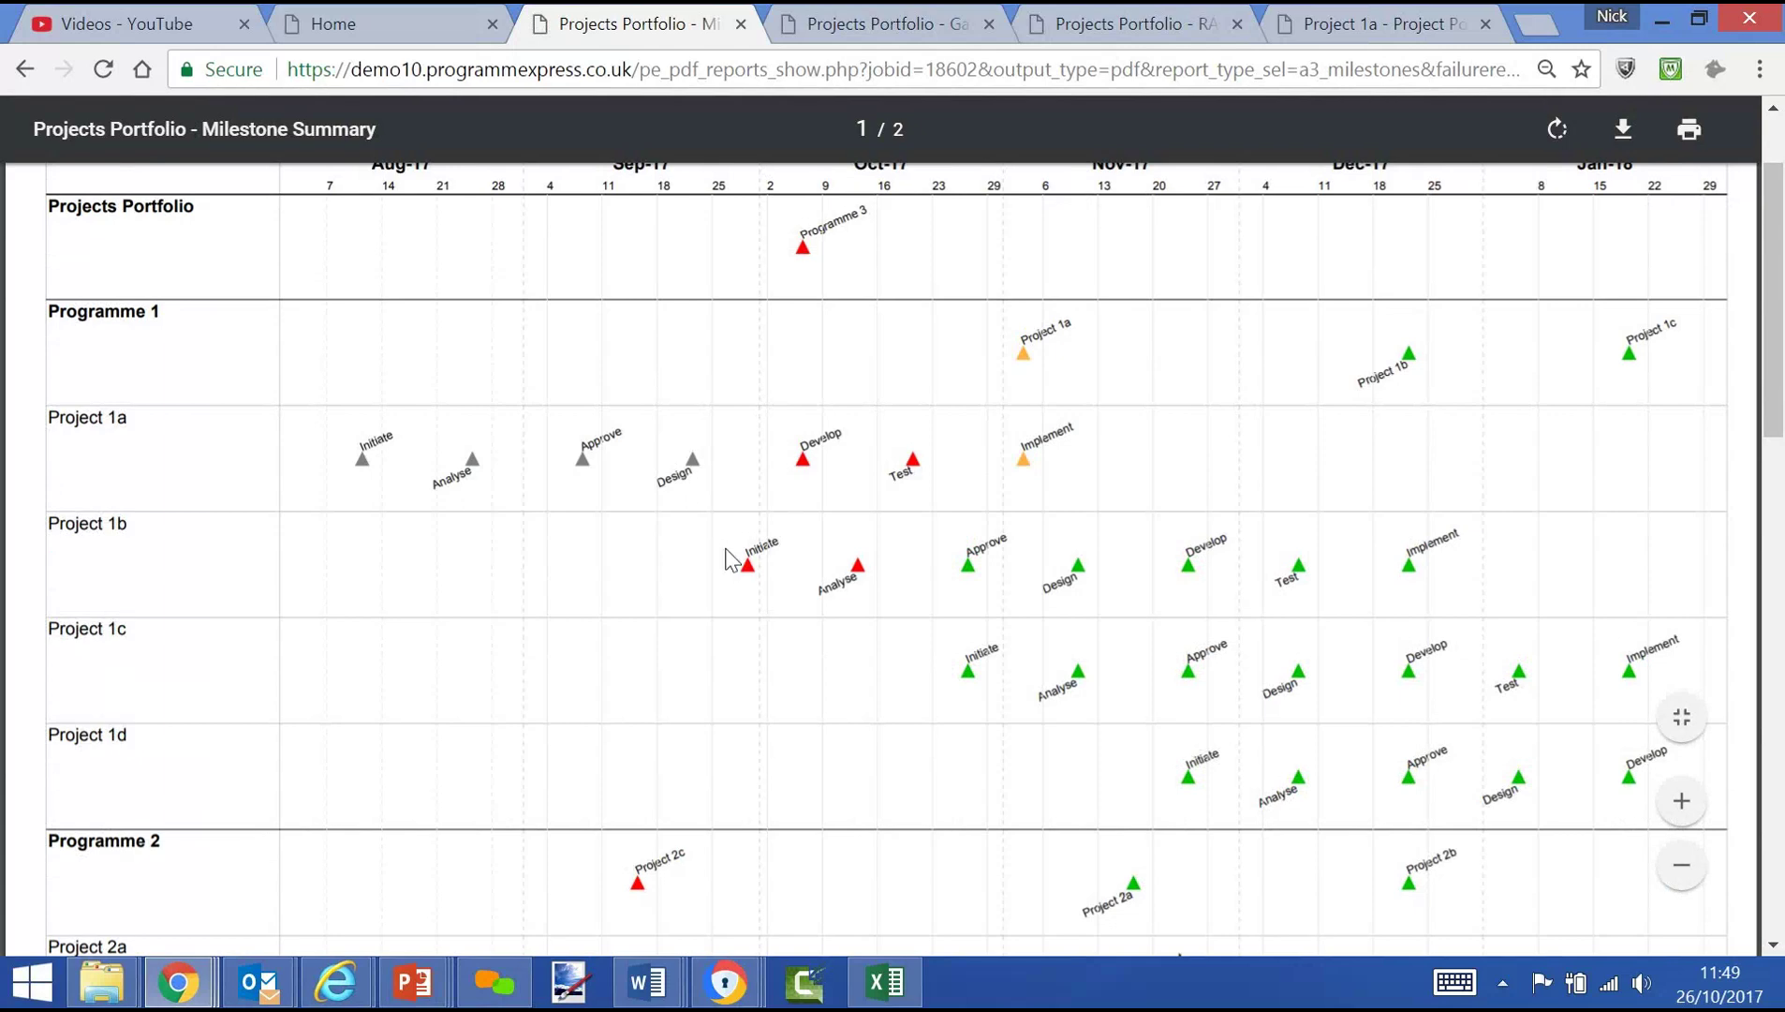
{"action": "scroll", "coordinate": [806, 581], "scroll_direction": "up", "scroll_amount": 3}
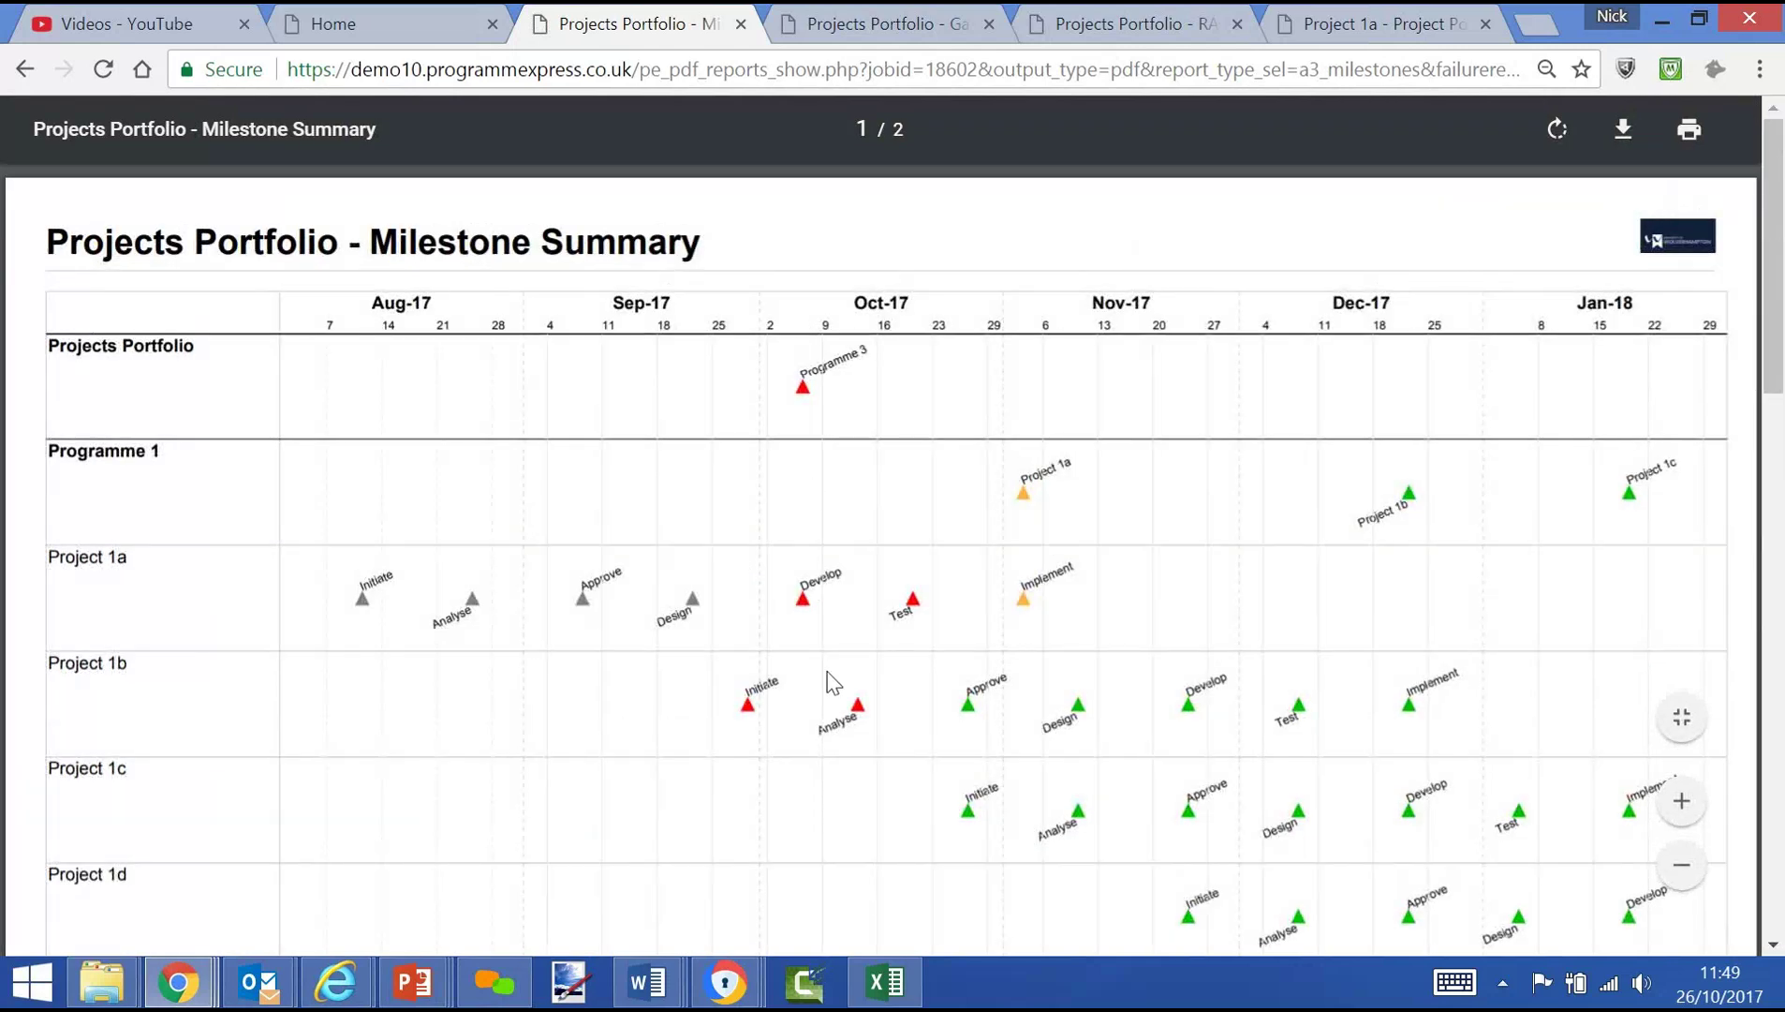
{"action": "left_click", "coordinate": [334, 27]}
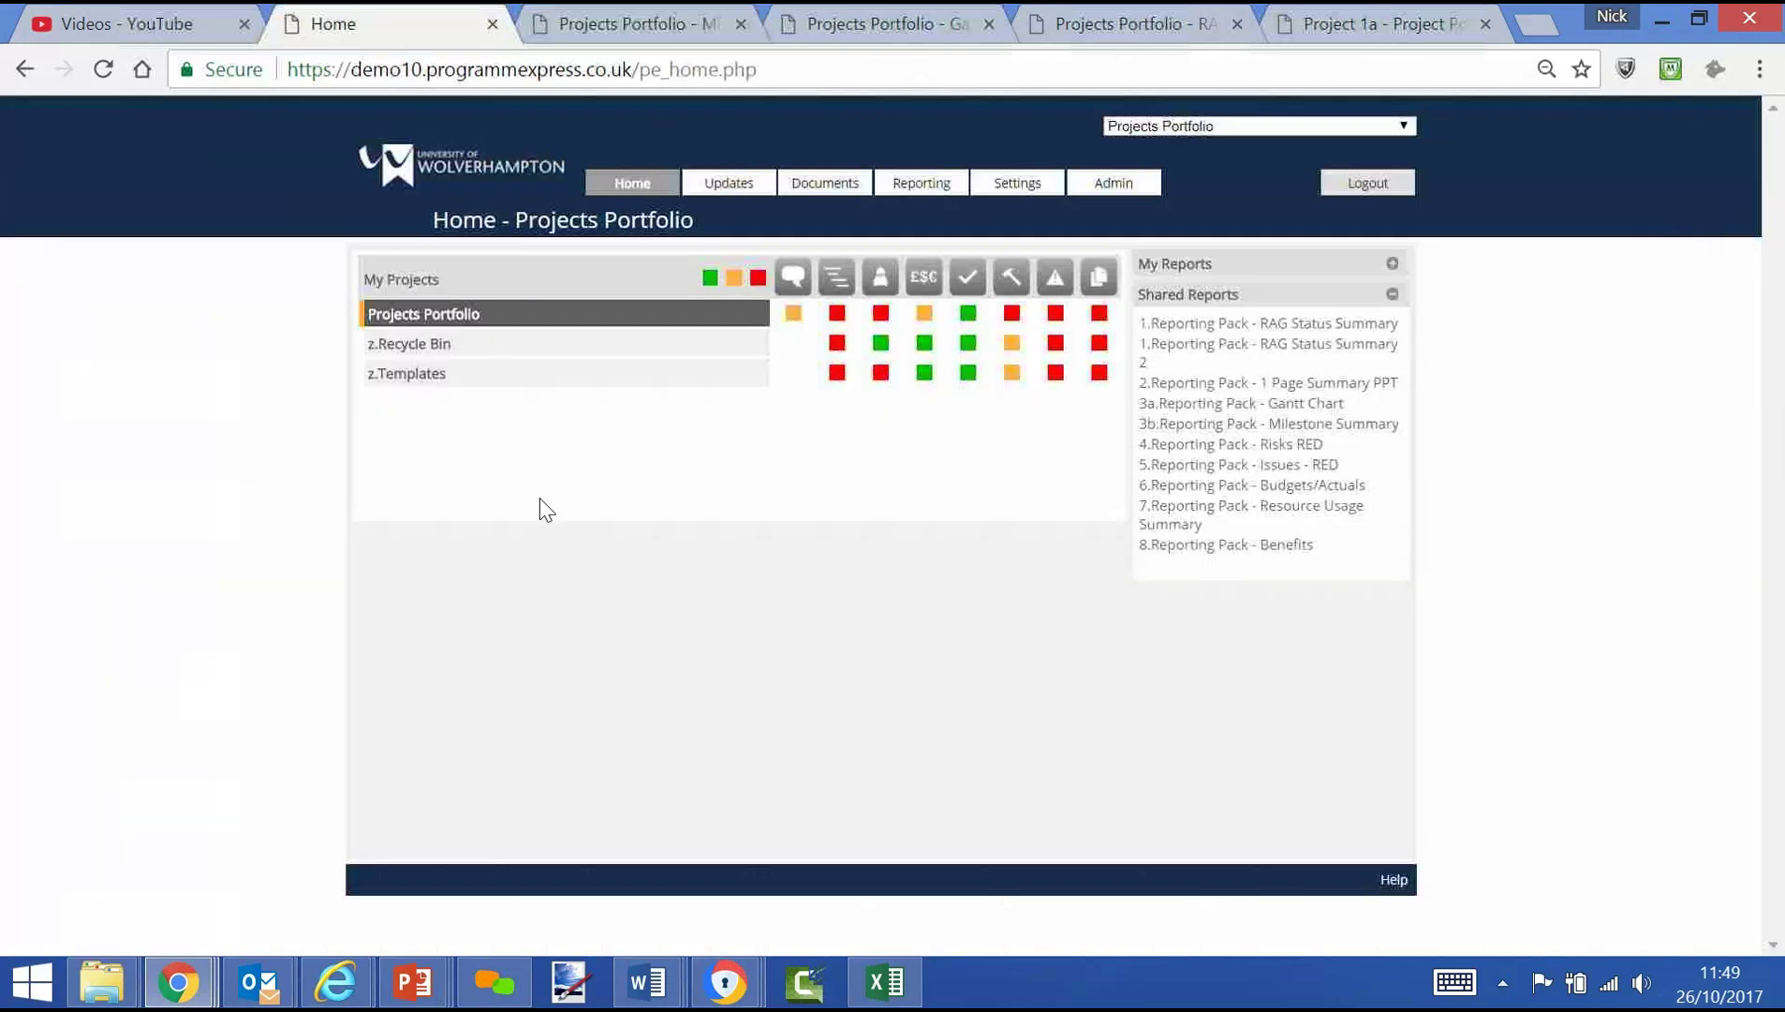
Generate and scroll through the '7.Reporting Pack - Resource Usage Summary' PDF, then return Home
{"action": "left_click", "coordinate": [1253, 518]}
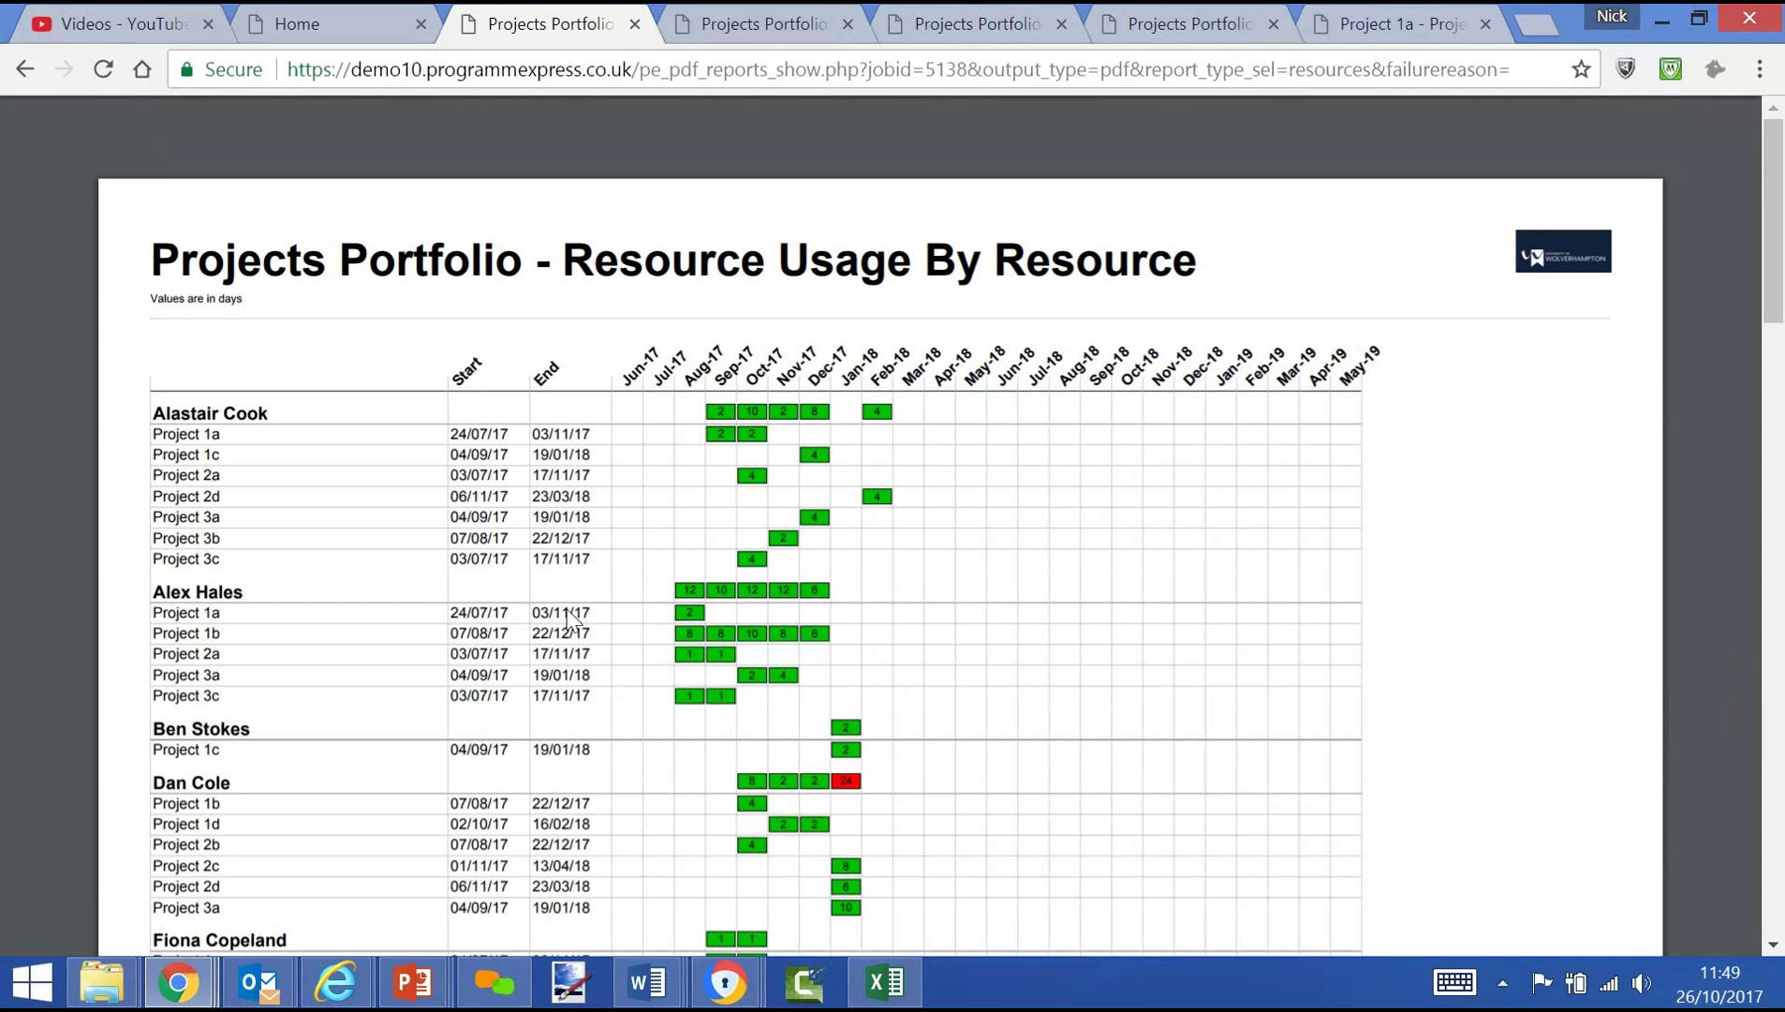
{"action": "scroll", "coordinate": [679, 661], "scroll_direction": "down", "scroll_amount": 5}
{"action": "scroll", "coordinate": [881, 524], "scroll_direction": "down", "scroll_amount": 15}
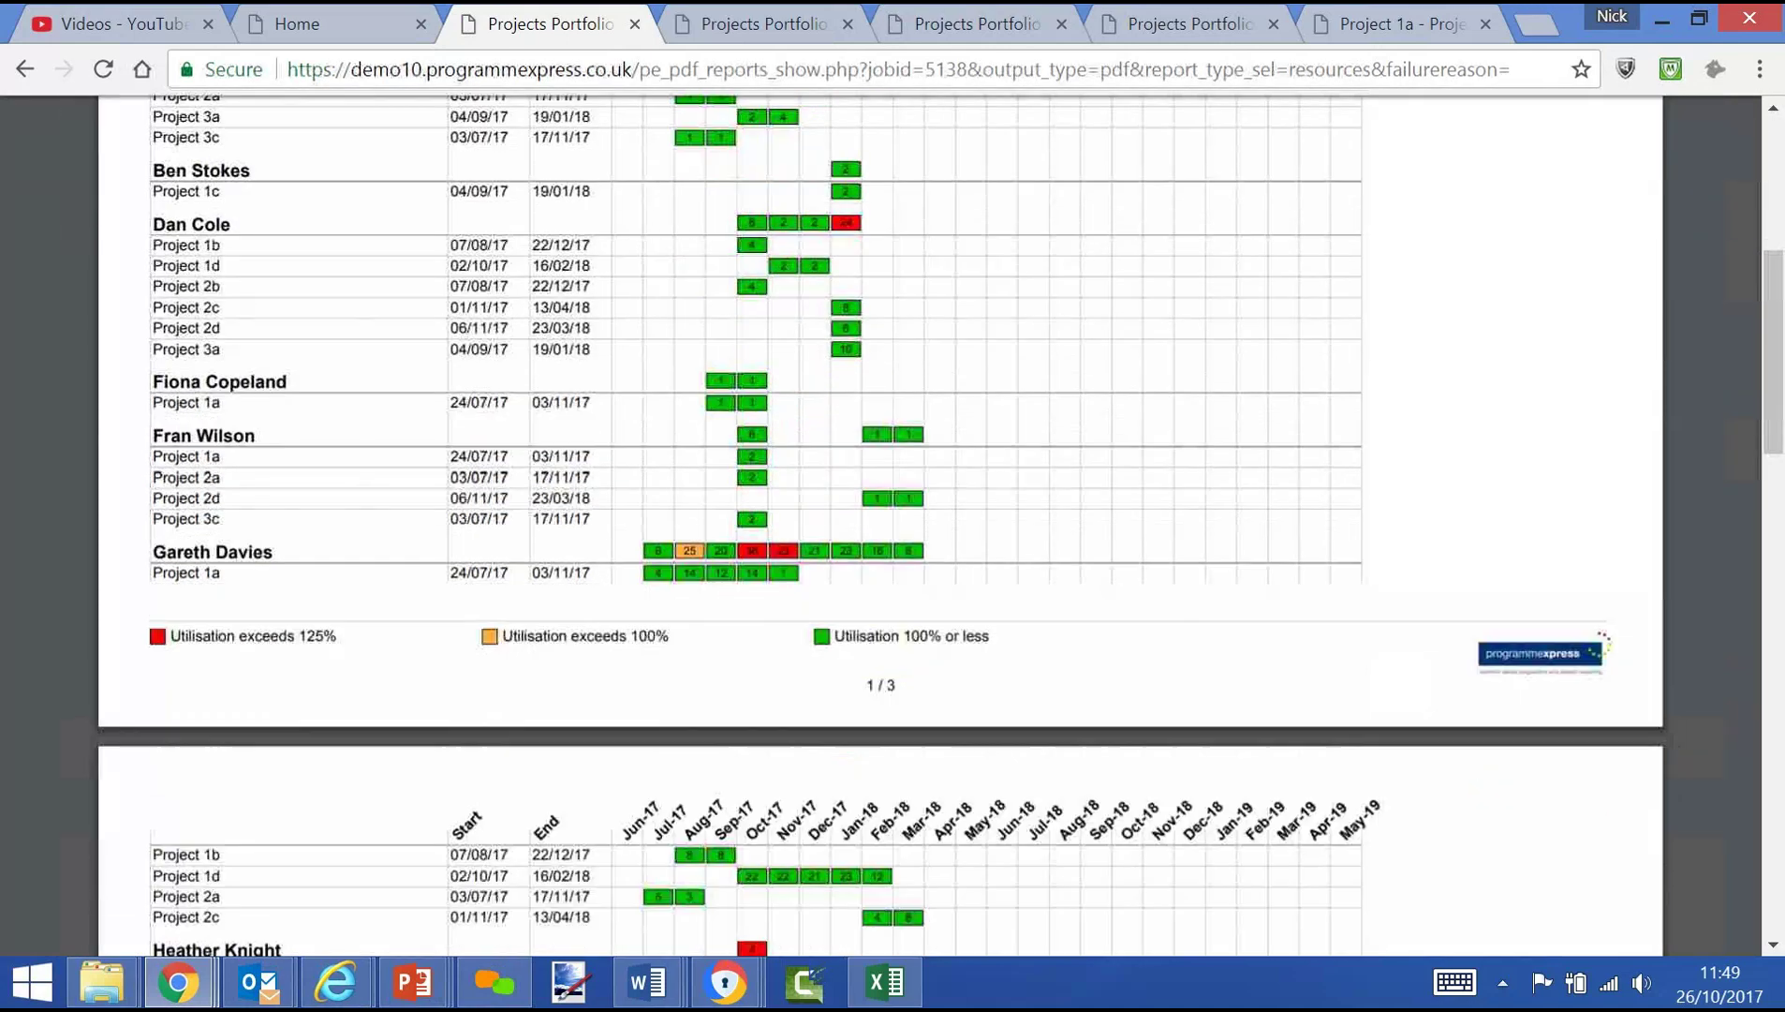
{"action": "scroll", "coordinate": [880, 525], "scroll_direction": "up", "scroll_amount": 20}
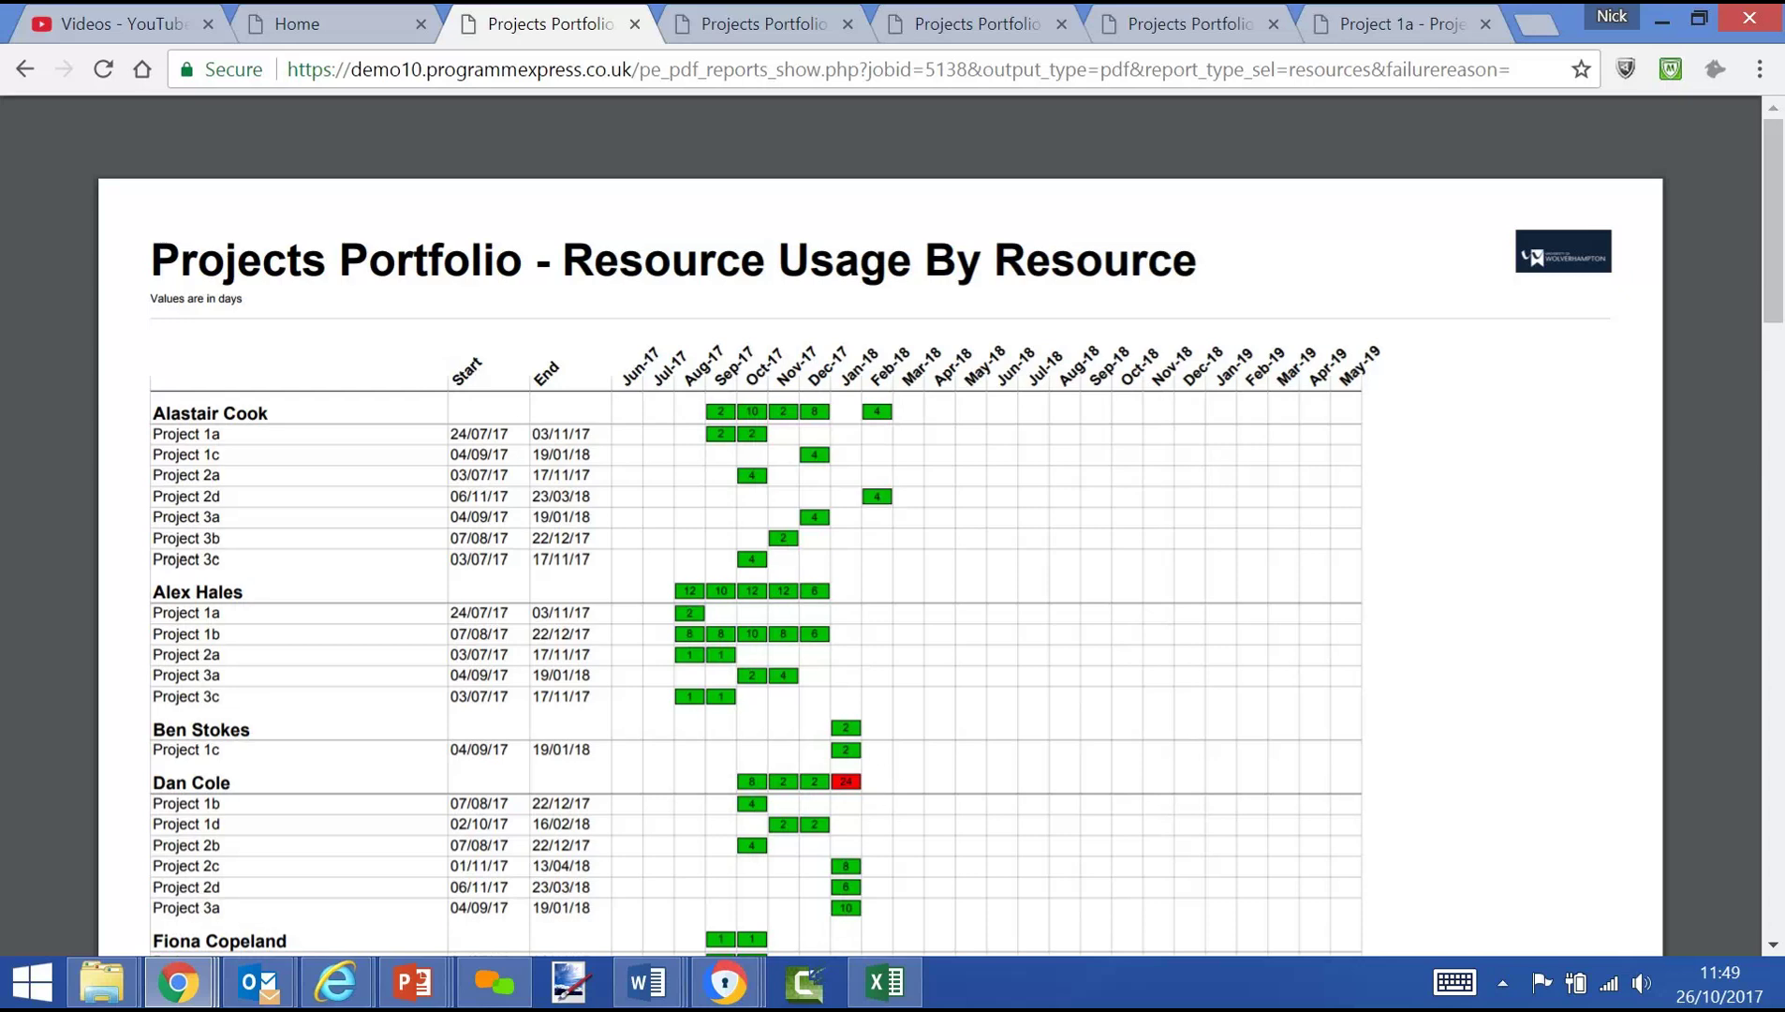
{"action": "scroll", "coordinate": [814, 334], "scroll_direction": "down", "scroll_amount": 4}
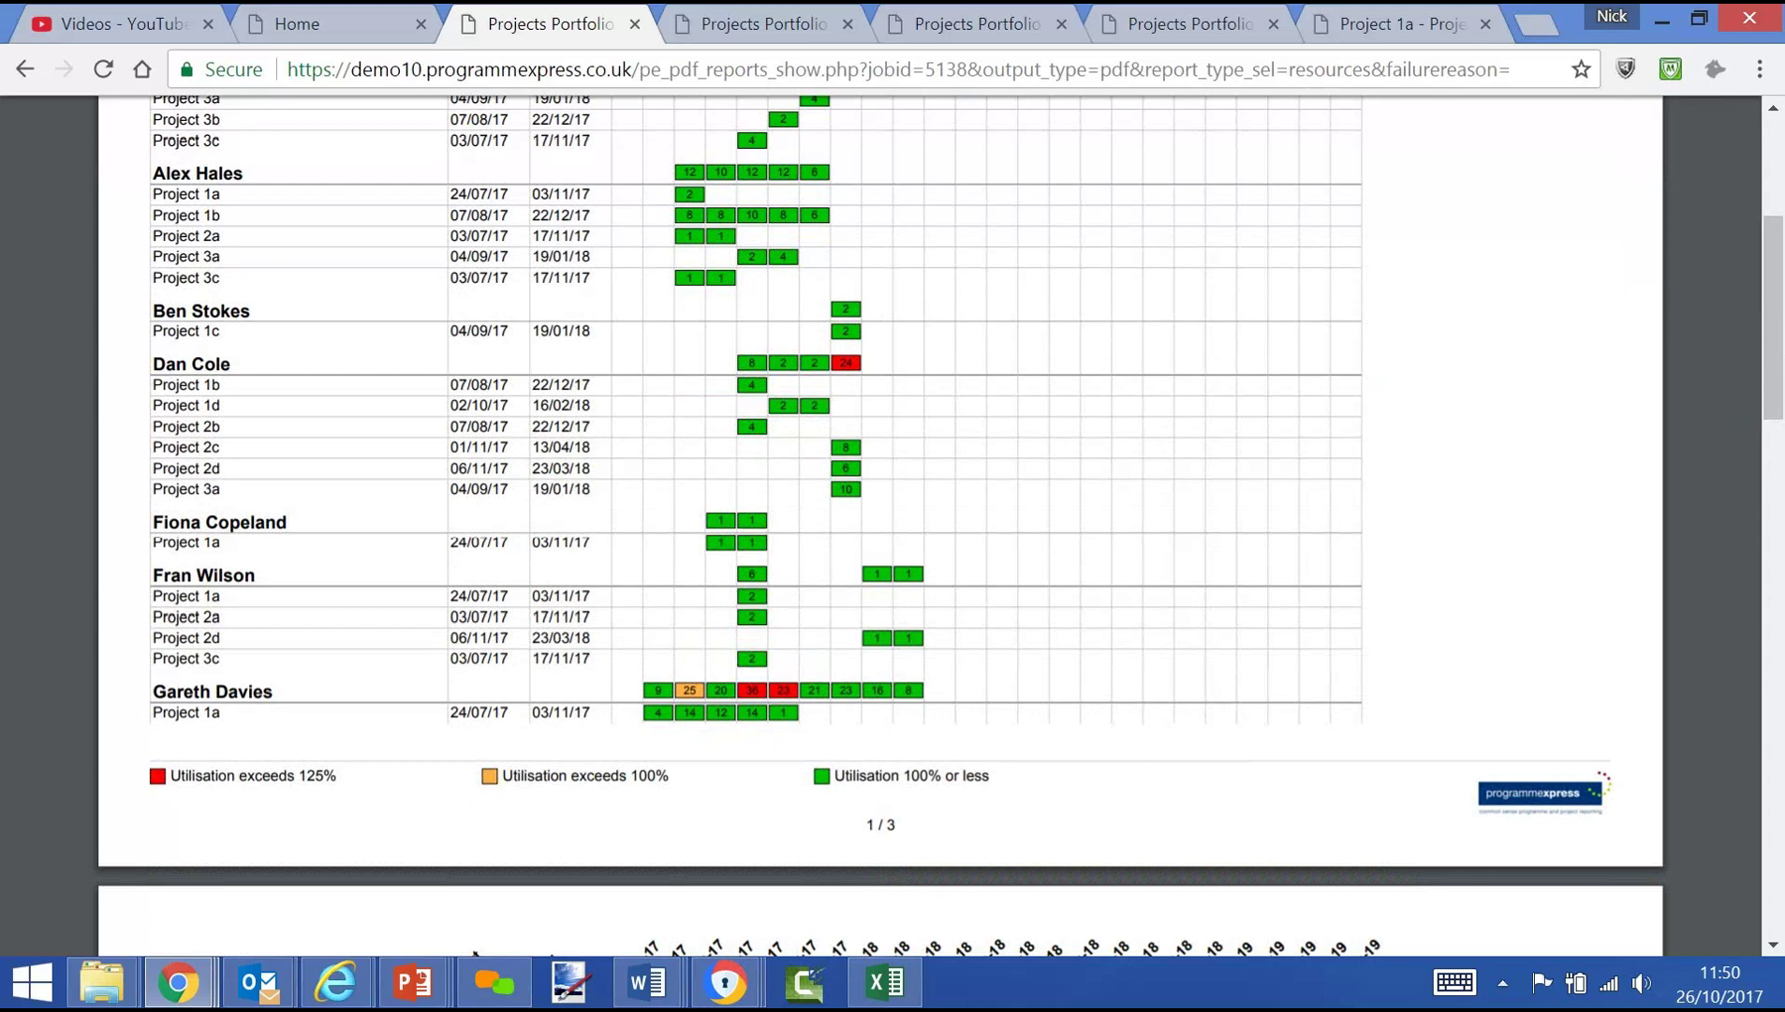
{"action": "scroll", "coordinate": [880, 524], "scroll_direction": "up", "scroll_amount": 4}
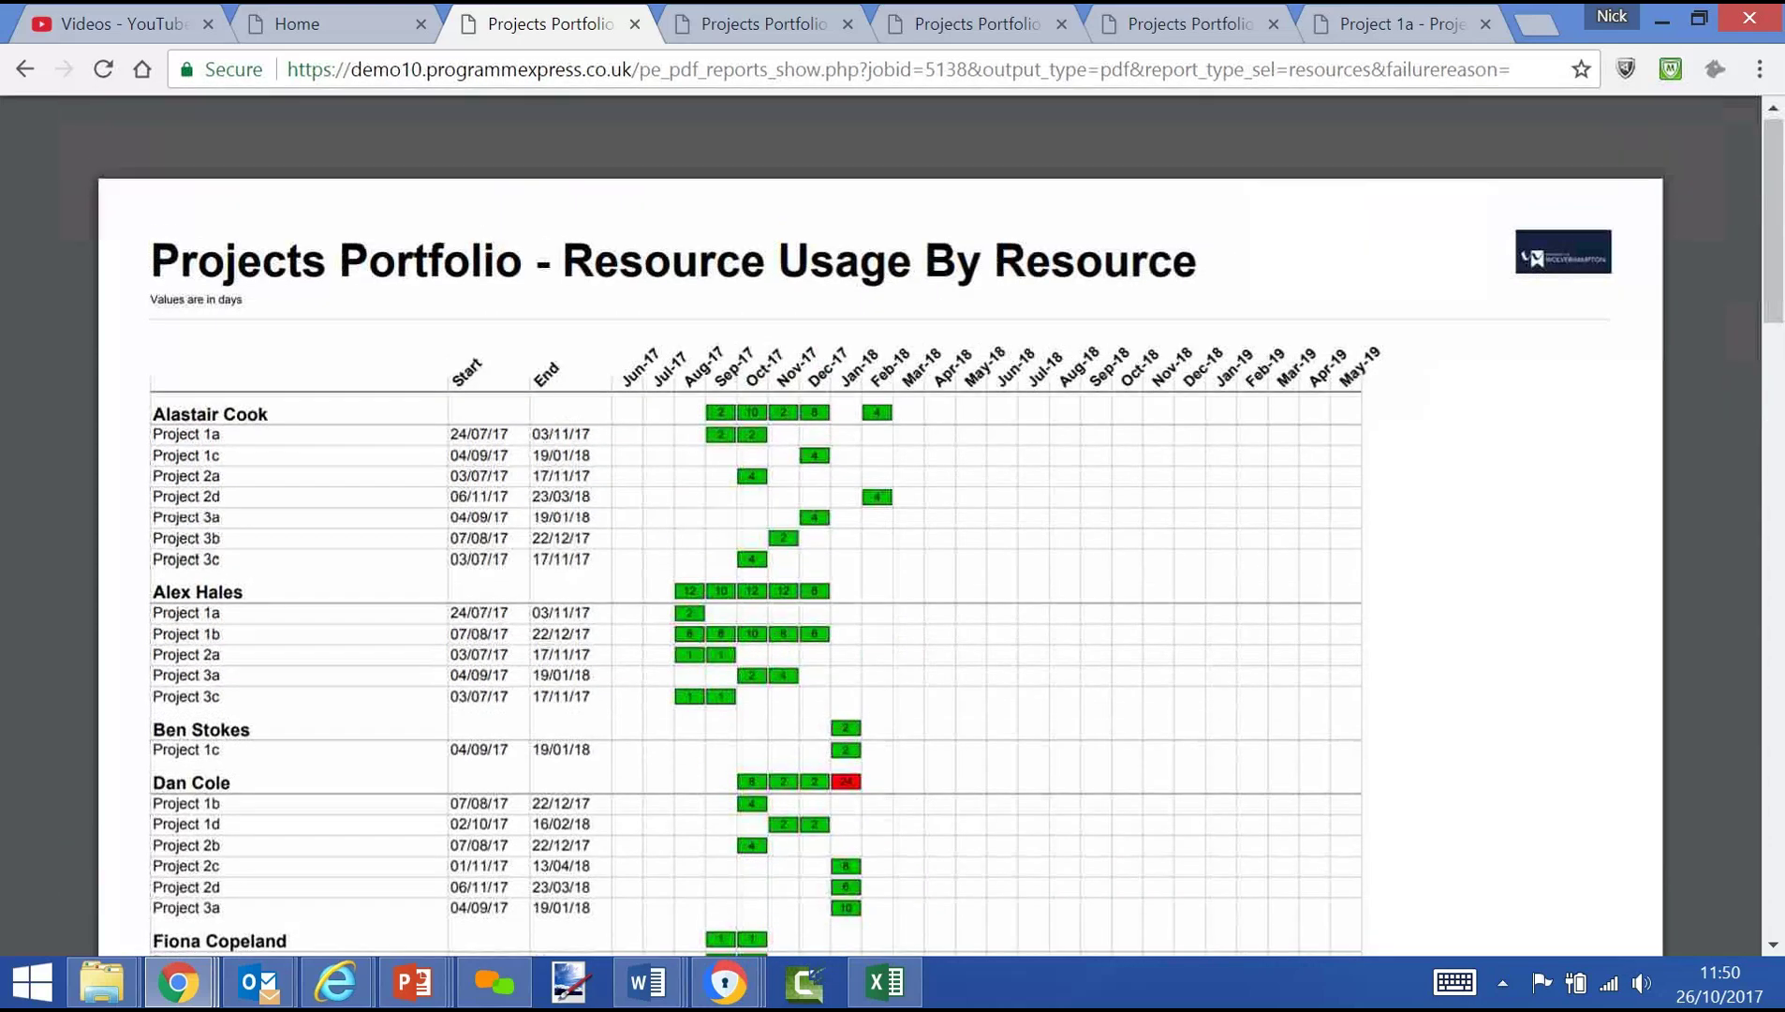
{"action": "left_click", "coordinate": [312, 47]}
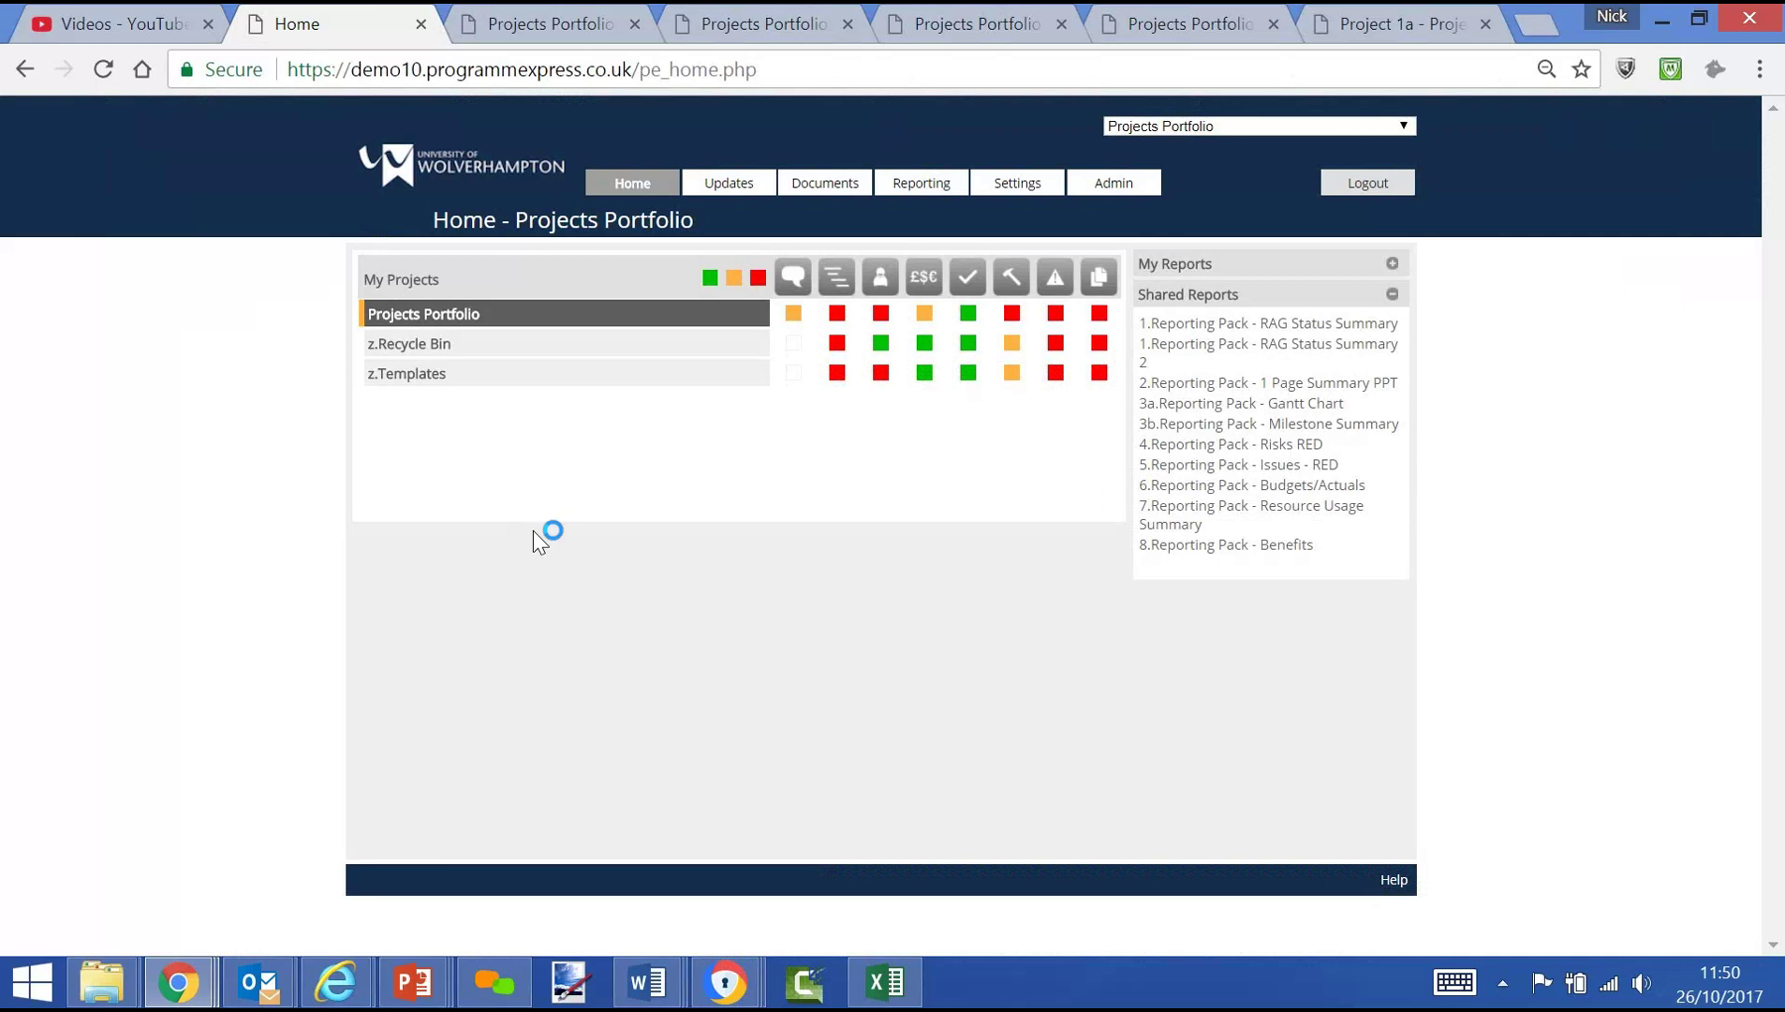
Expand the portfolio to list Projects 1a–1d under Programme 1, then switch to PowerPoint
{"action": "left_click", "coordinate": [433, 314]}
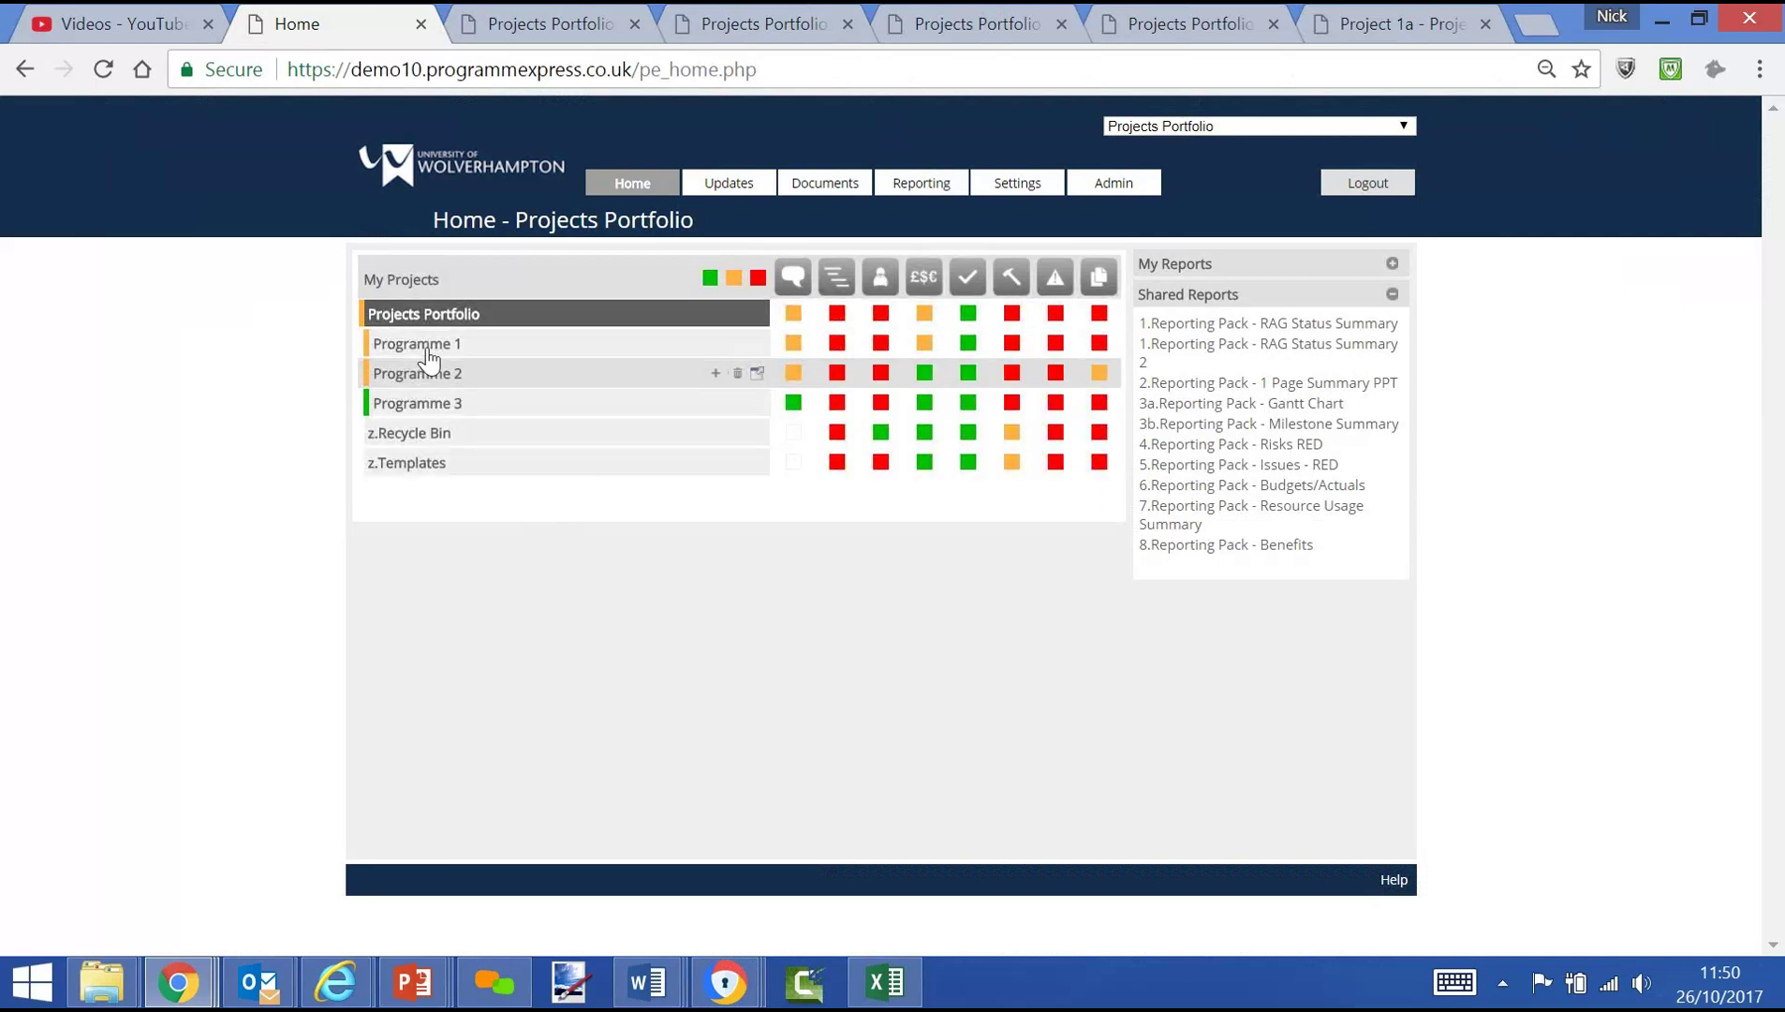
{"action": "left_click", "coordinate": [426, 347]}
{"action": "mouse_move", "coordinate": [729, 192]}
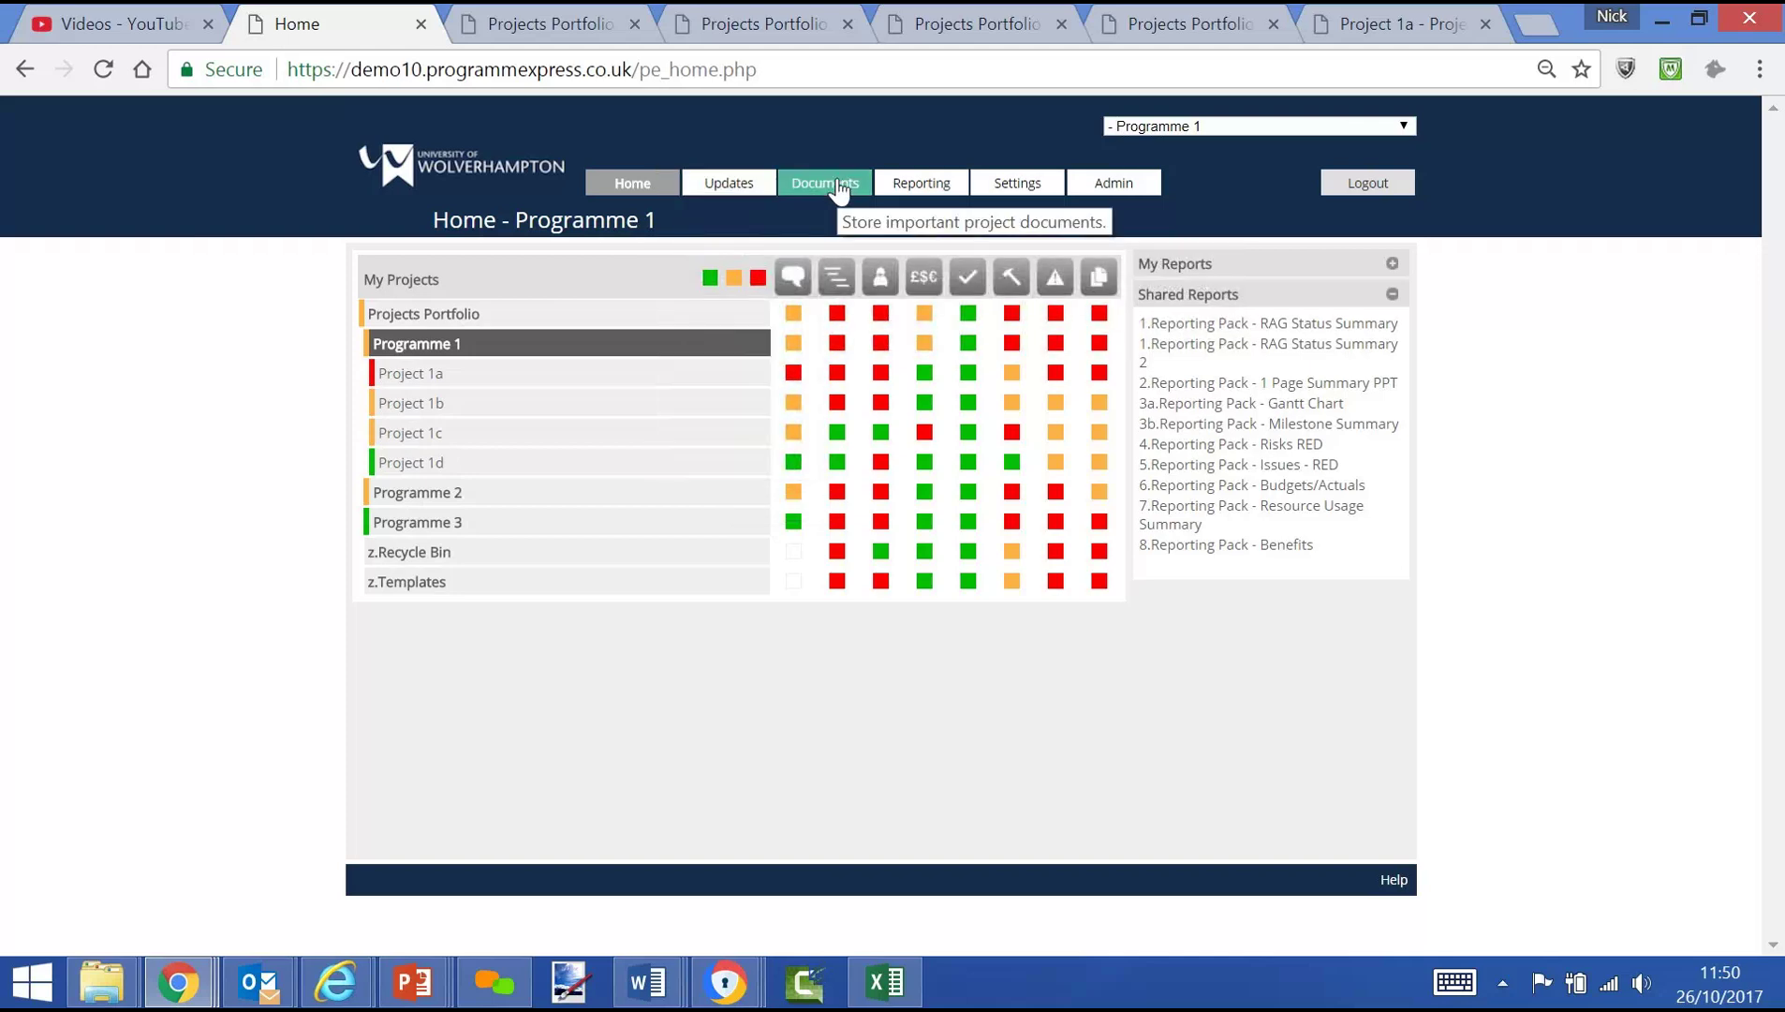
{"action": "mouse_move", "coordinate": [941, 184]}
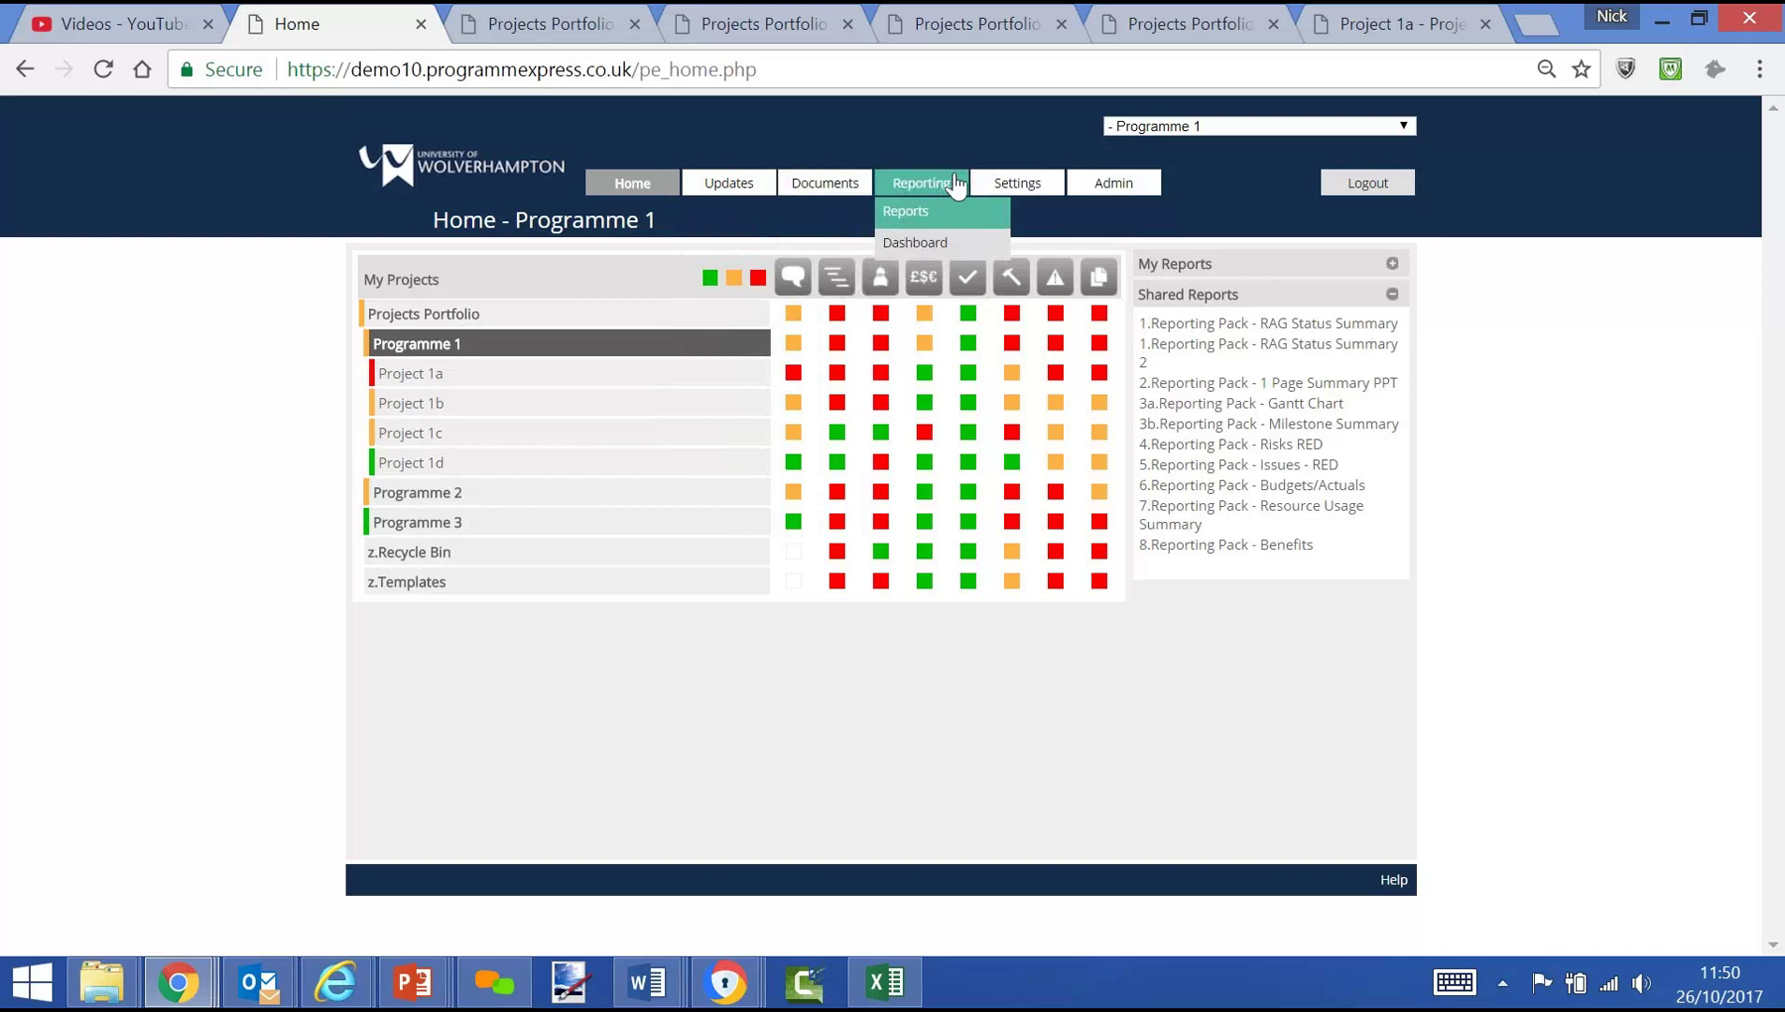
{"action": "mouse_move", "coordinate": [1117, 199]}
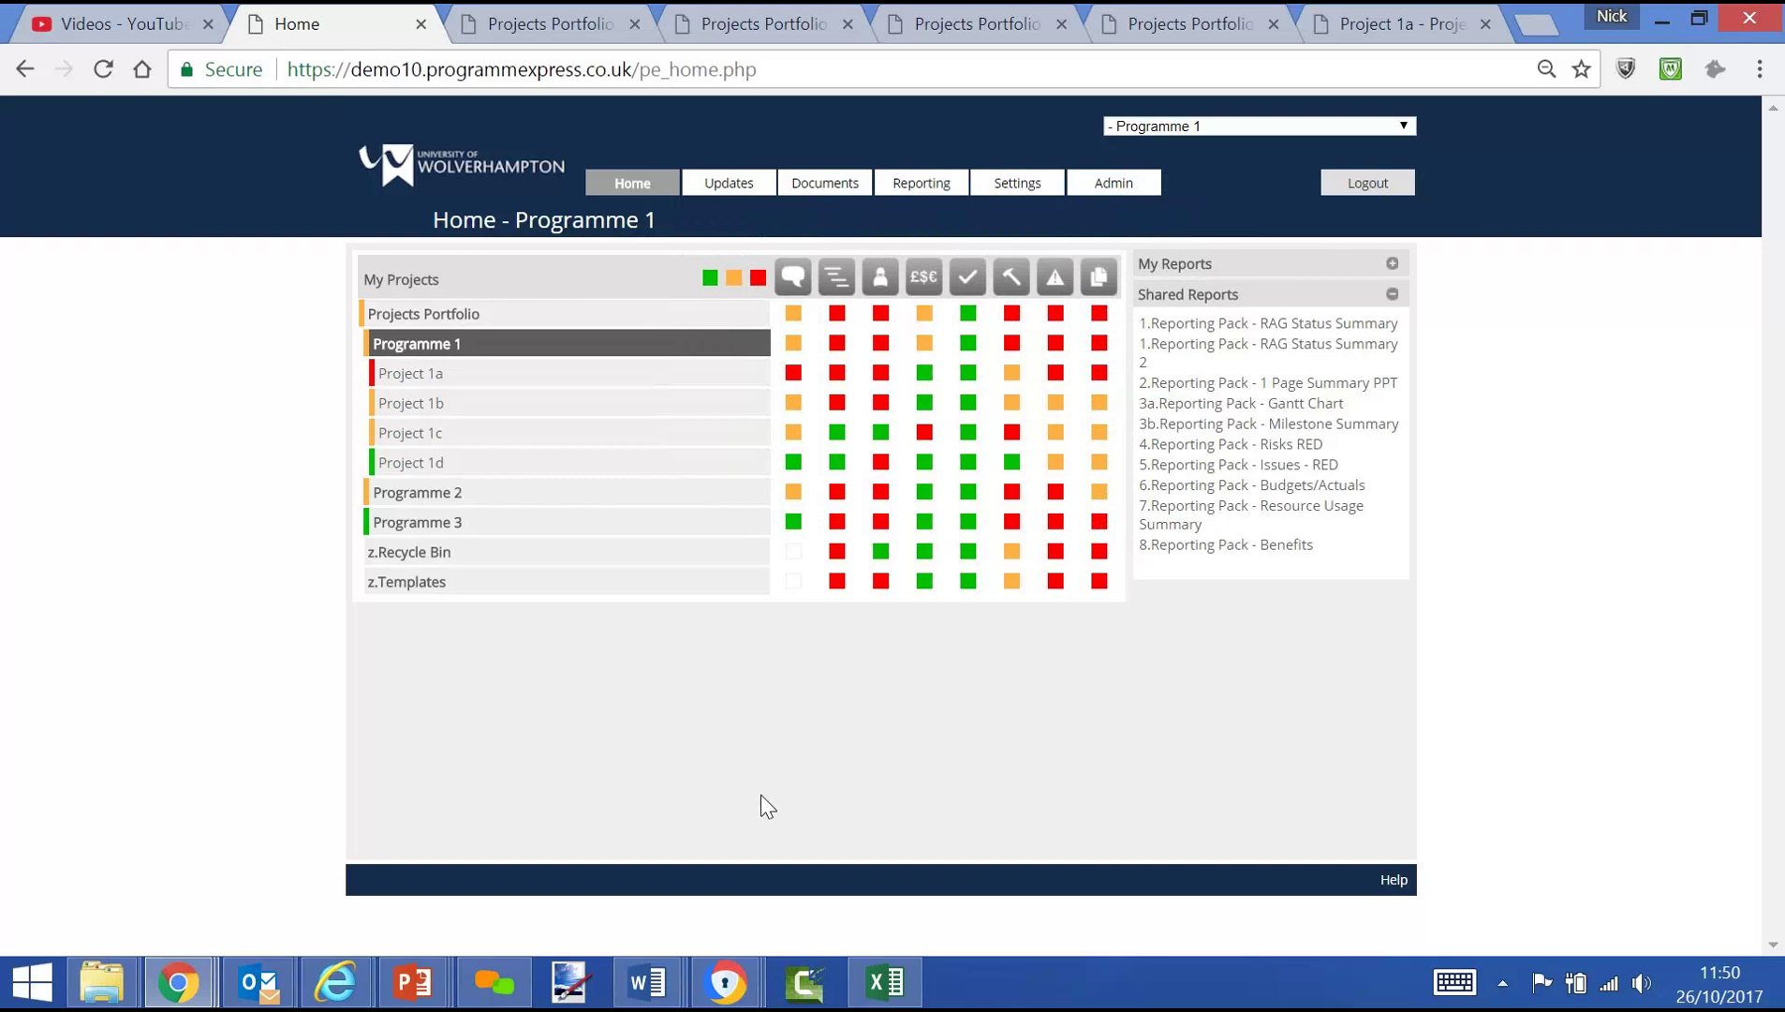
{"action": "key", "text": "alt+Tab"}
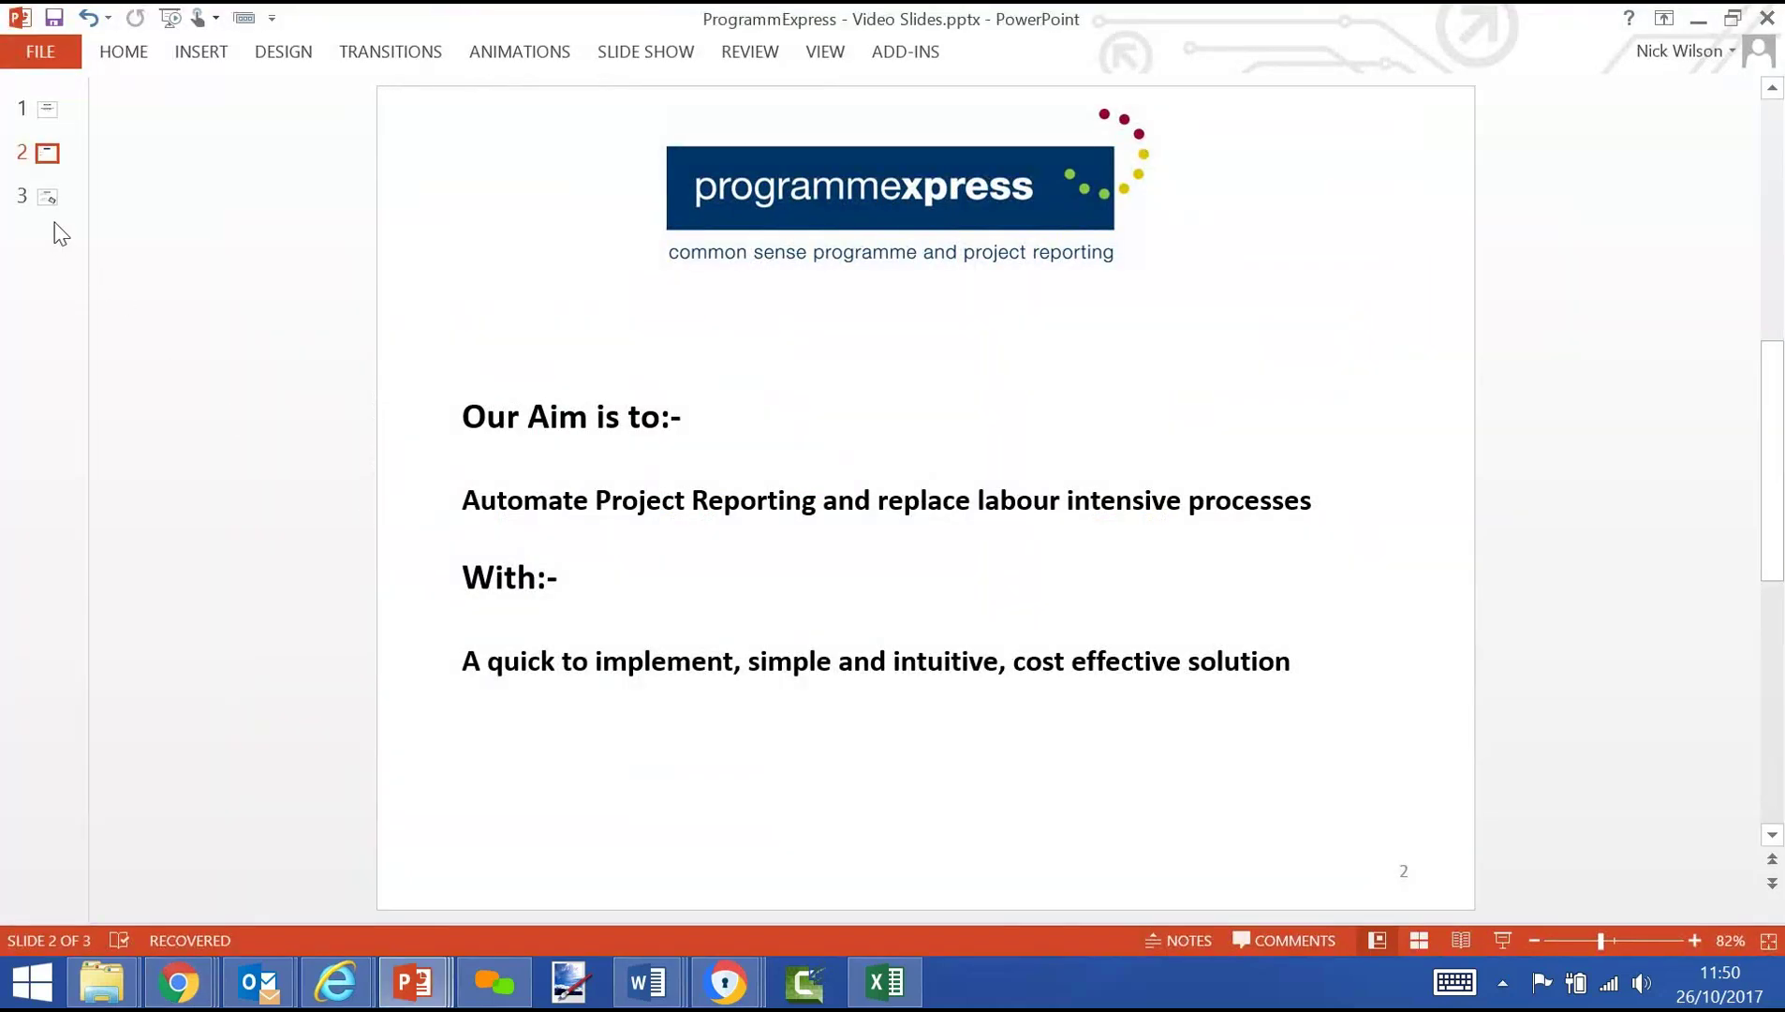
Show slide 3 of Video Slides.pptx with the contact details and Call To Action list
{"action": "left_click", "coordinate": [47, 196]}
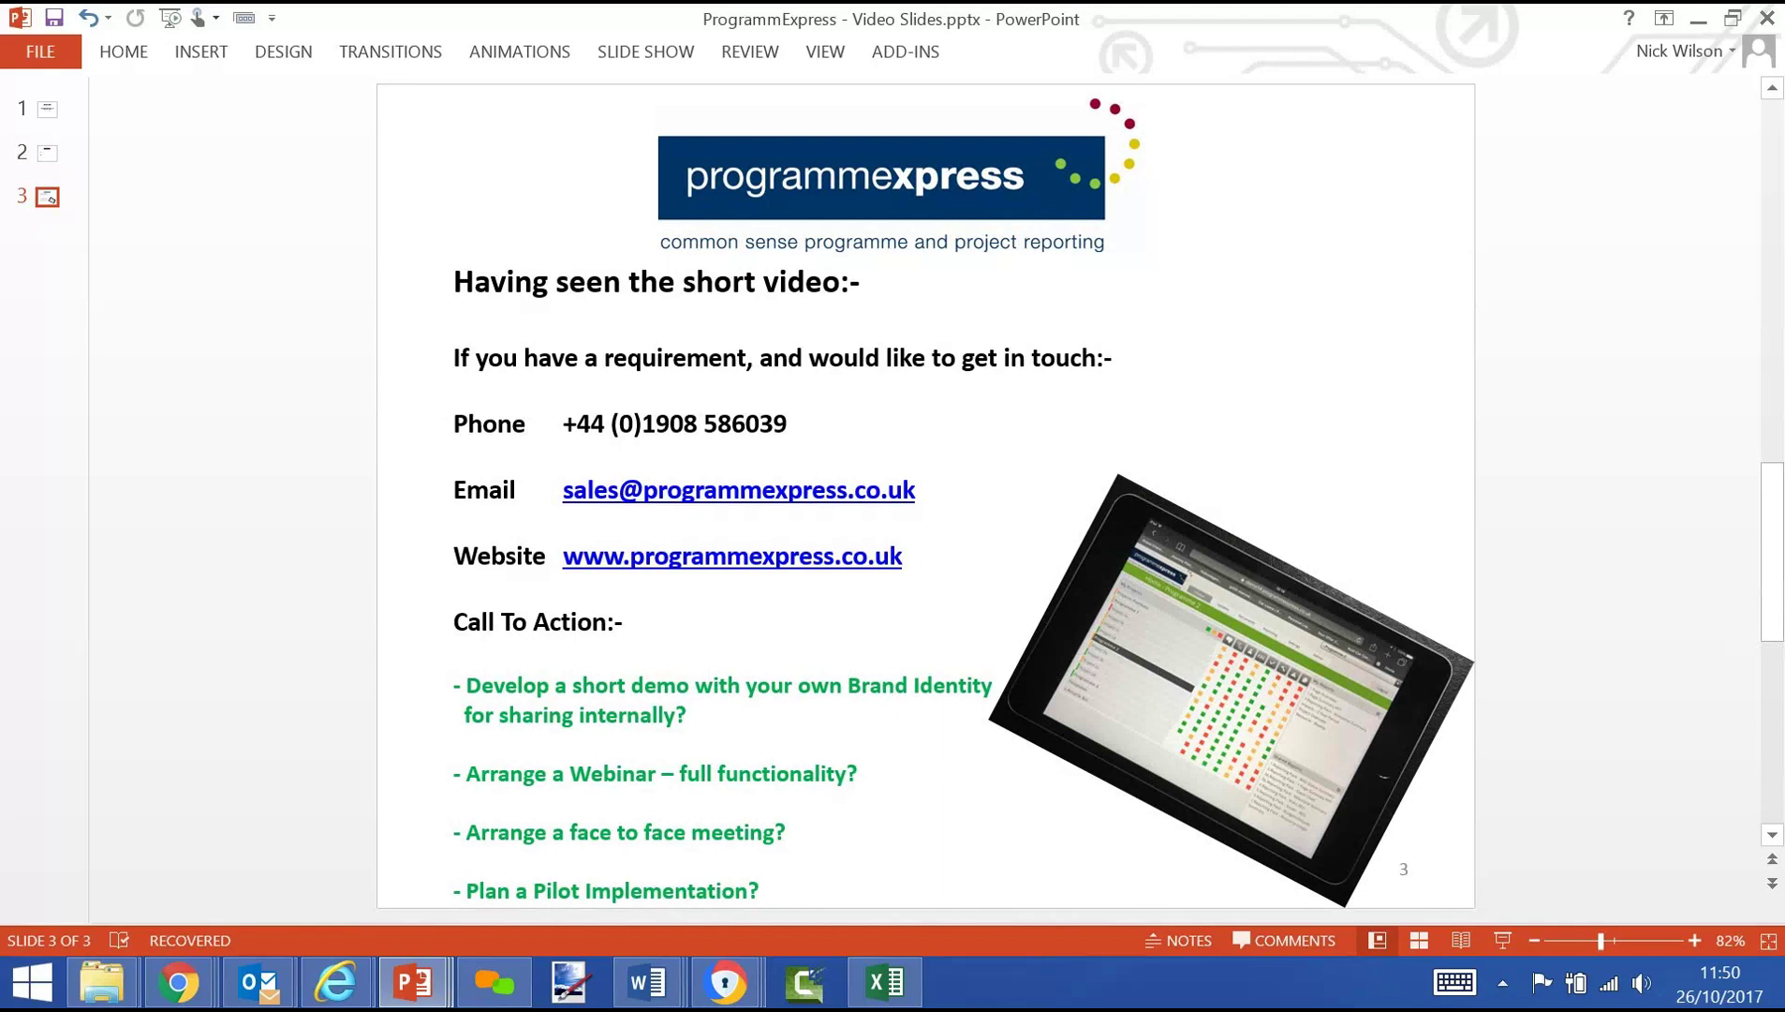
{"action": "scroll", "coordinate": [926, 497], "scroll_direction": "down", "scroll_amount": 1}
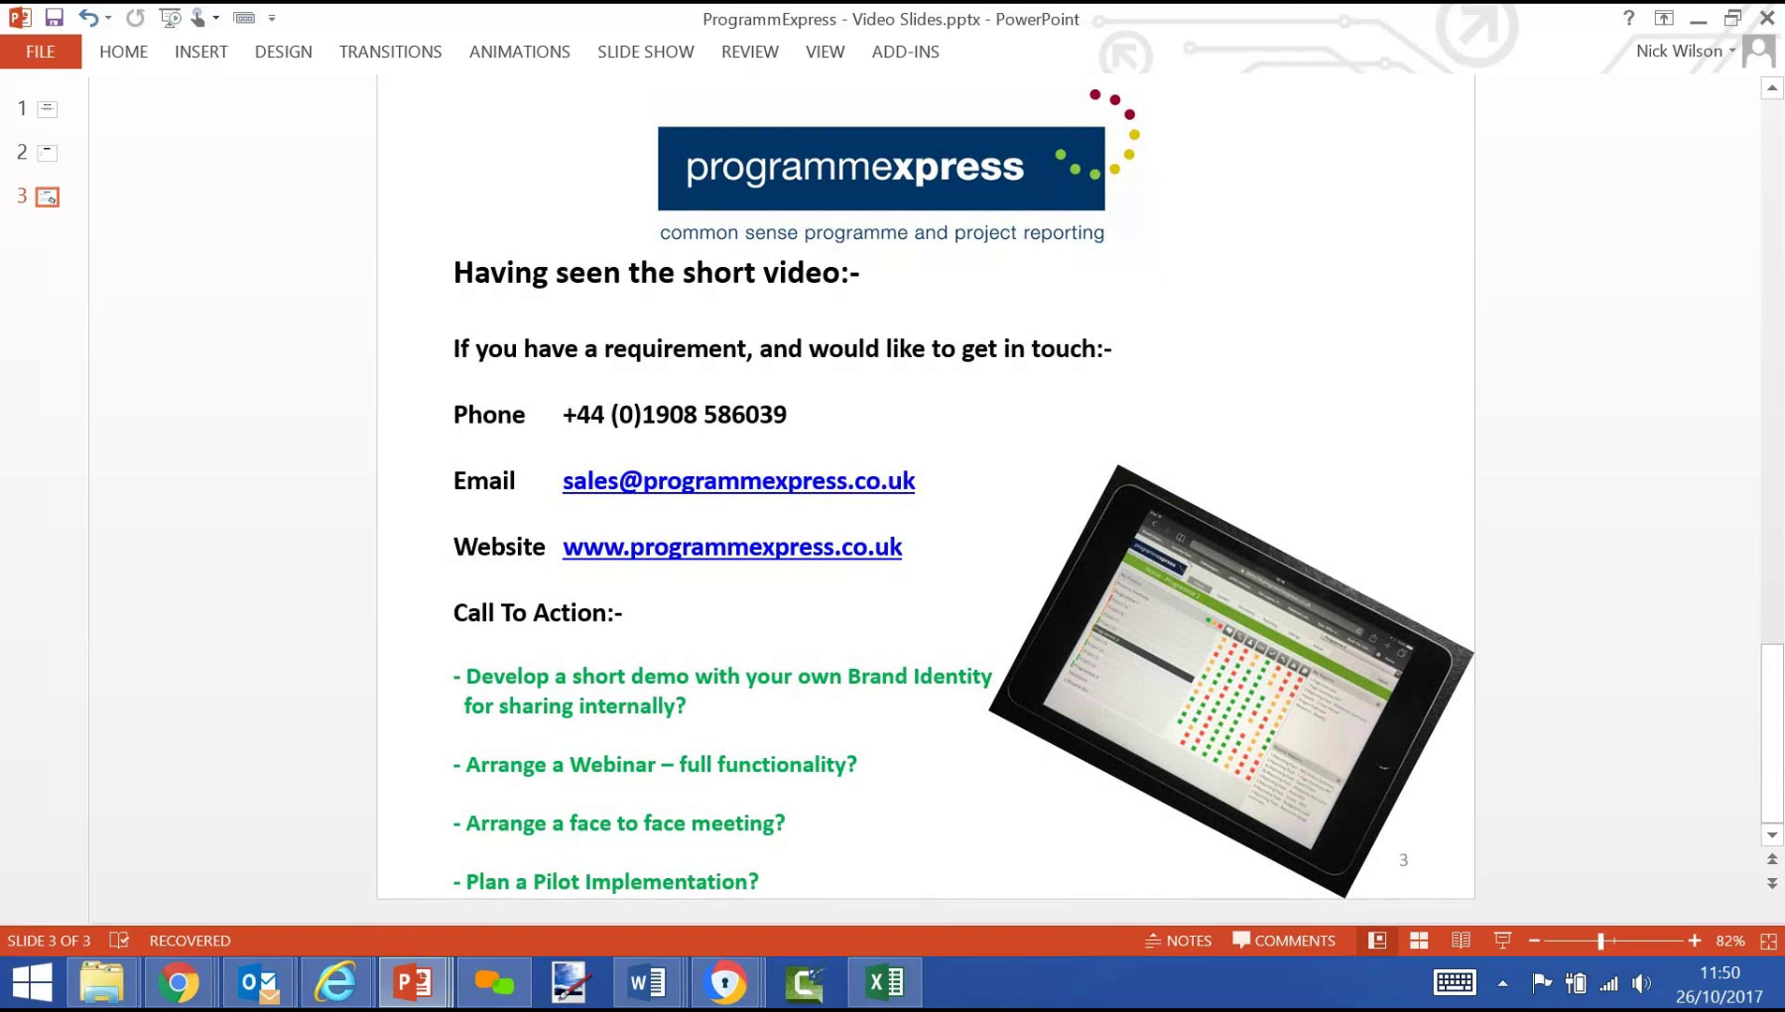